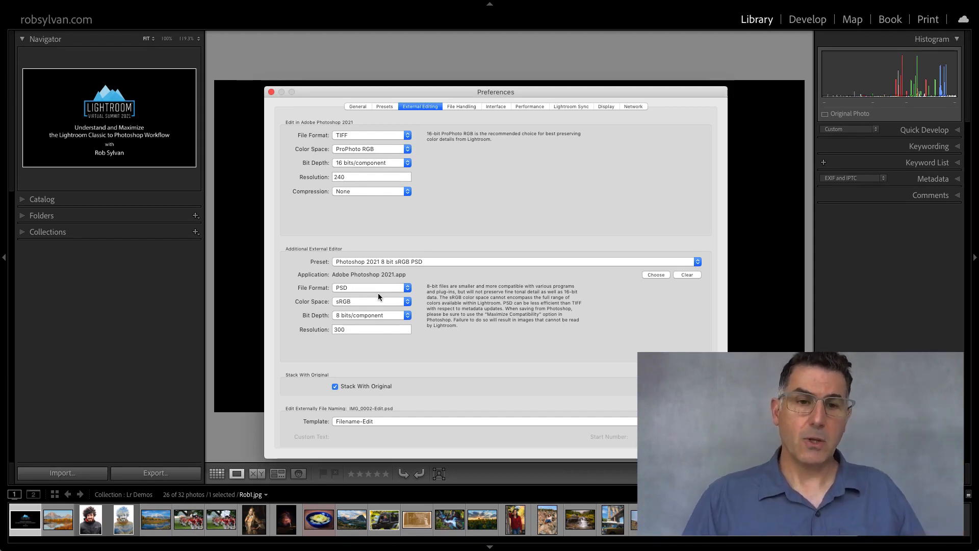
# Step: Set the TIFF compression for Photoshop 2021 edits to ZIP, and switch the external editing file format to PSD
pyautogui.click(342, 136)
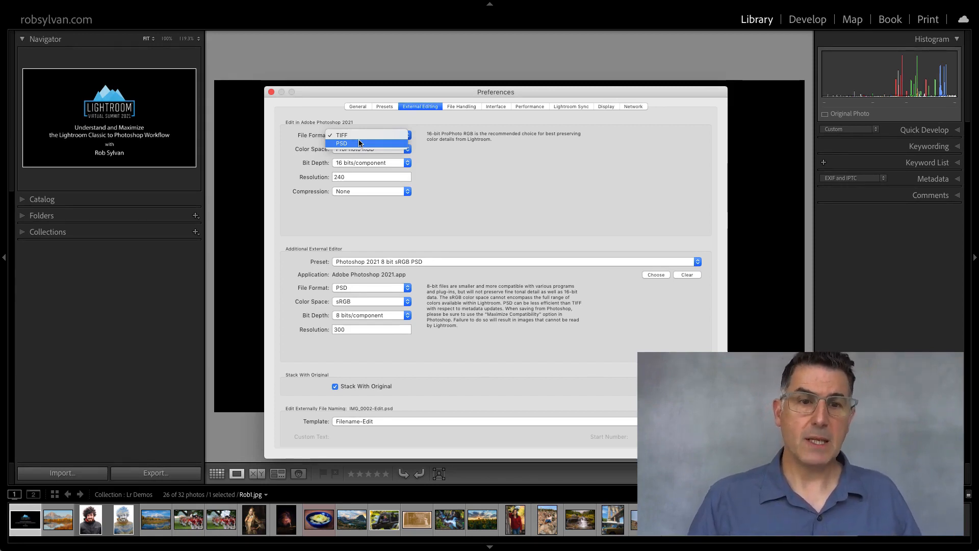
pyautogui.click(440, 149)
pyautogui.click(375, 190)
pyautogui.click(370, 200)
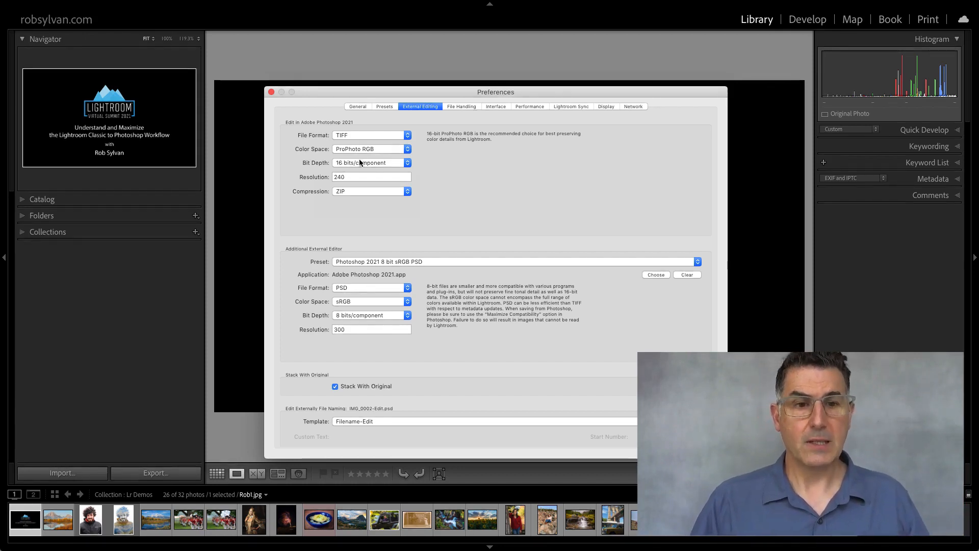
pyautogui.click(351, 133)
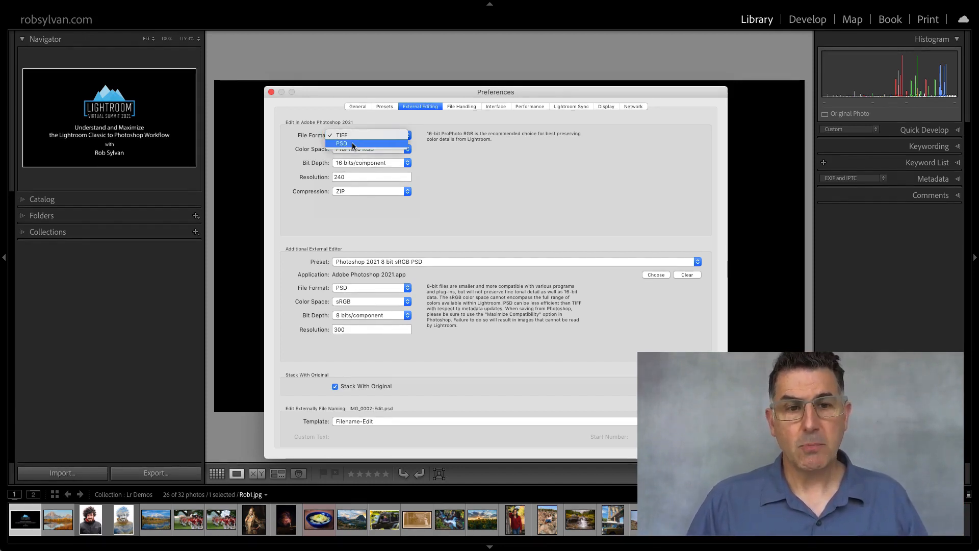
pyautogui.click(352, 142)
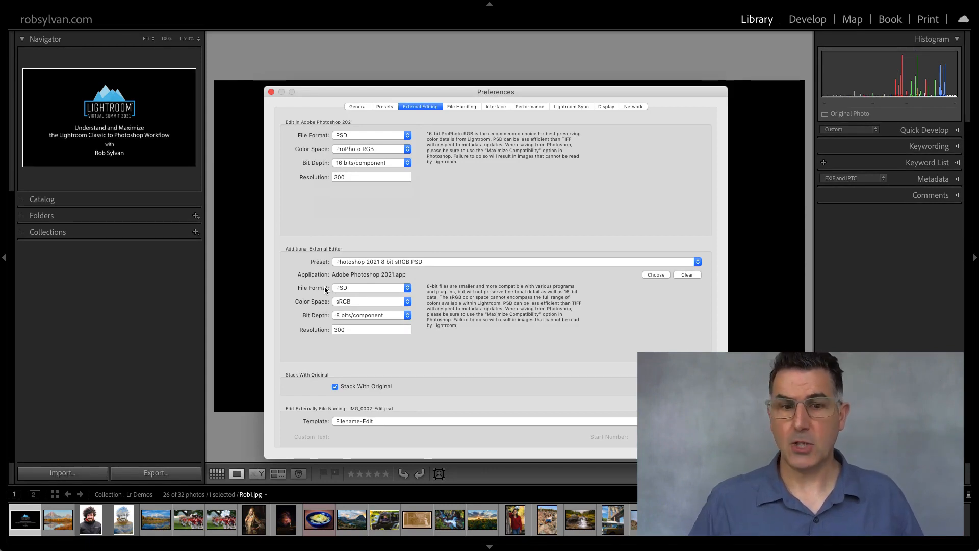
# Step: Review the additional external editor presets, and compare them with the editors offered for the title slide photo
pyautogui.click(355, 262)
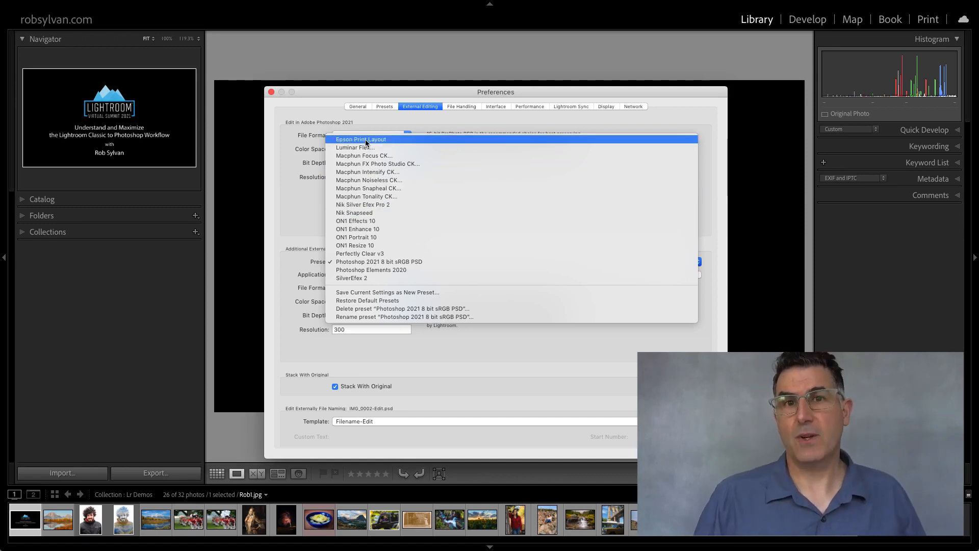
pyautogui.click(313, 192)
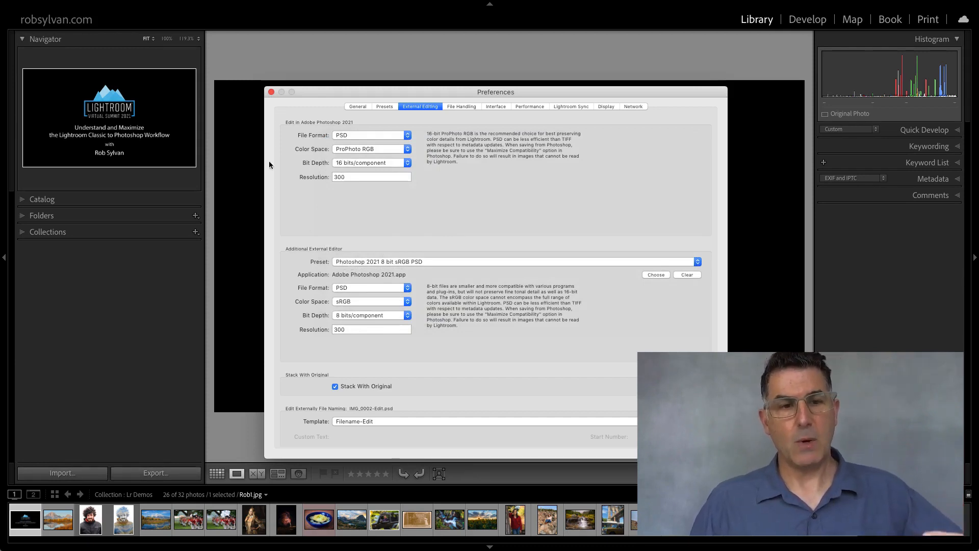
pyautogui.click(271, 92)
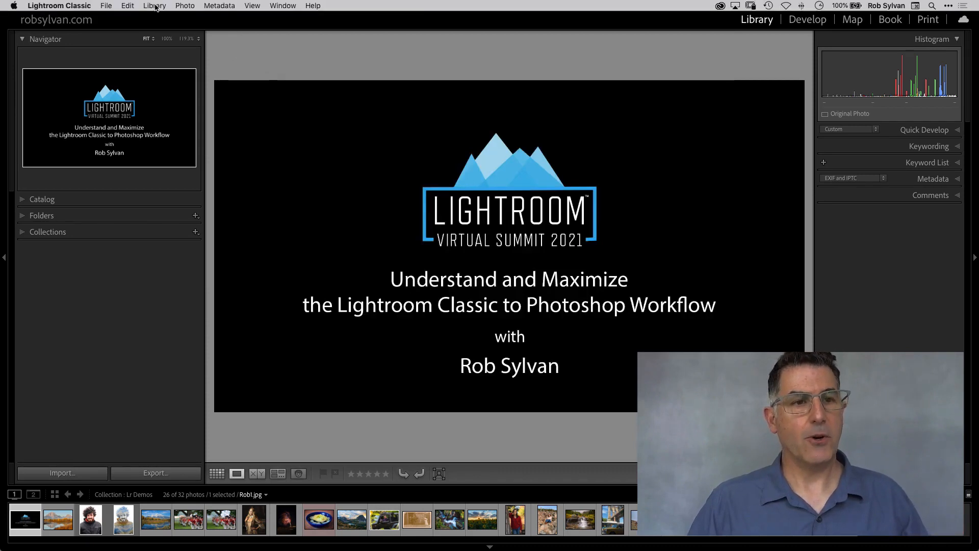
pyautogui.click(185, 6)
pyautogui.moveTo(288, 97)
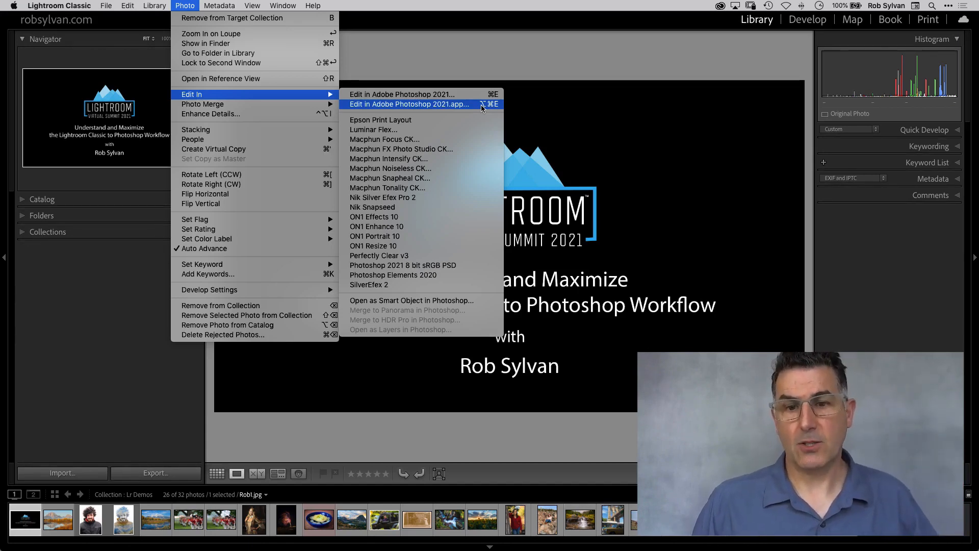
pyautogui.click(454, 63)
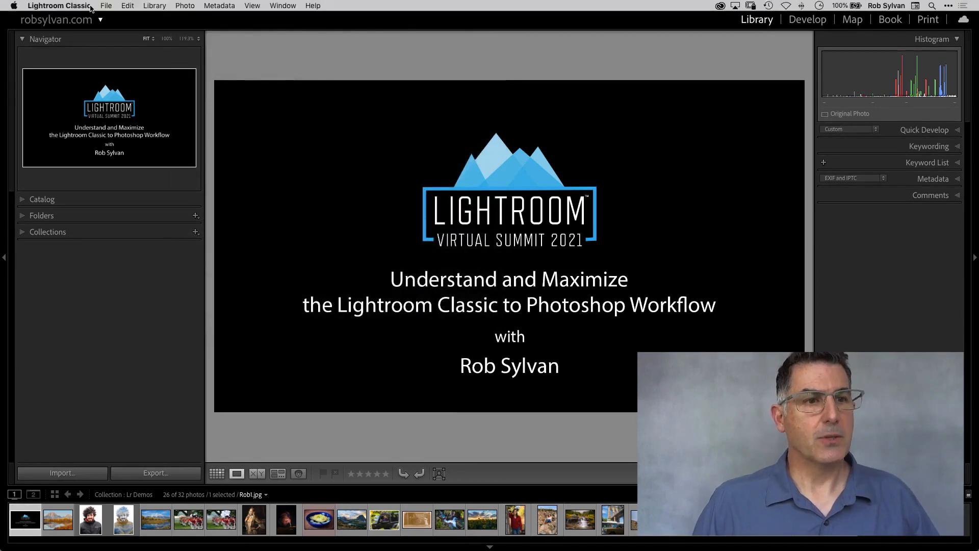
# Step: Choose Nik Snapseed as the additional external editor preset in the External Editing preferences, and close the preferences
pyautogui.click(106, 6)
pyautogui.moveTo(84, 6)
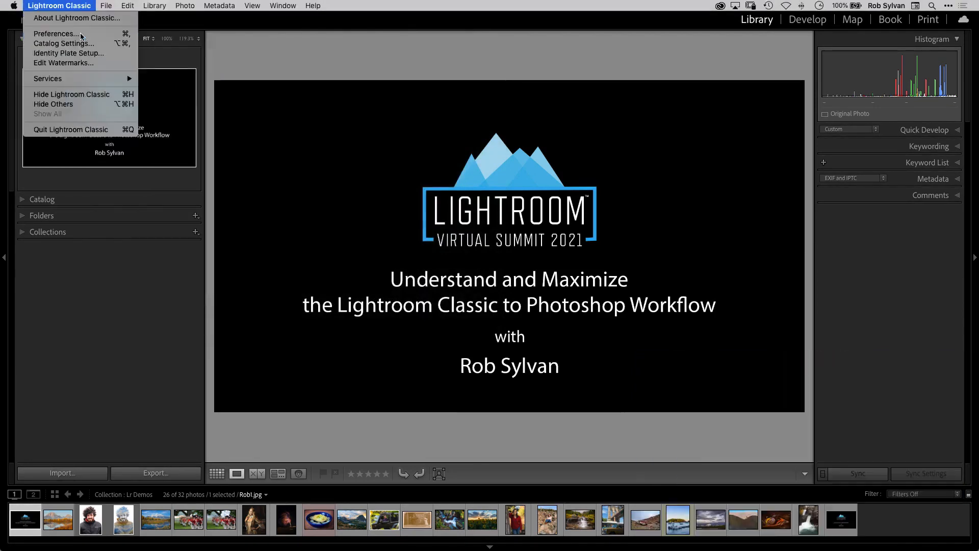
pyautogui.click(82, 31)
pyautogui.click(413, 220)
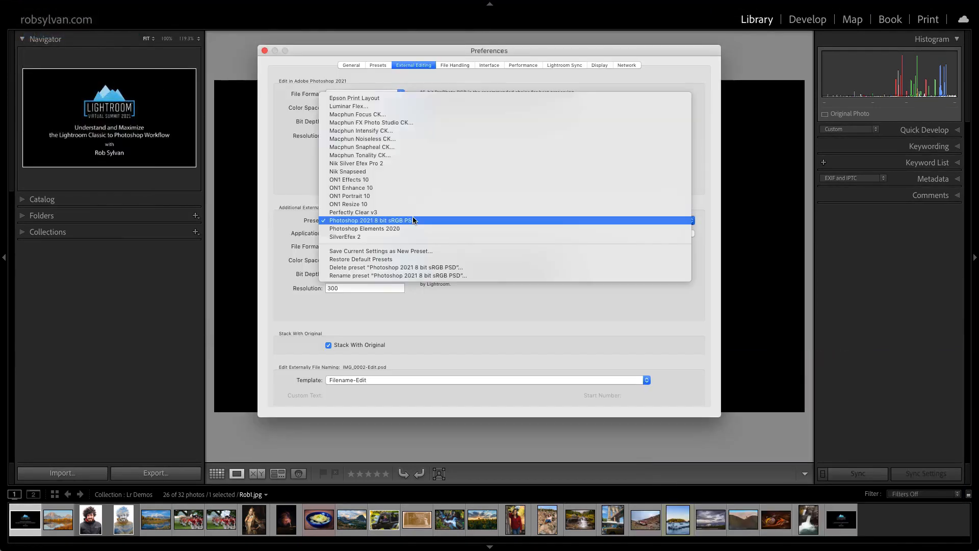
pyautogui.click(387, 172)
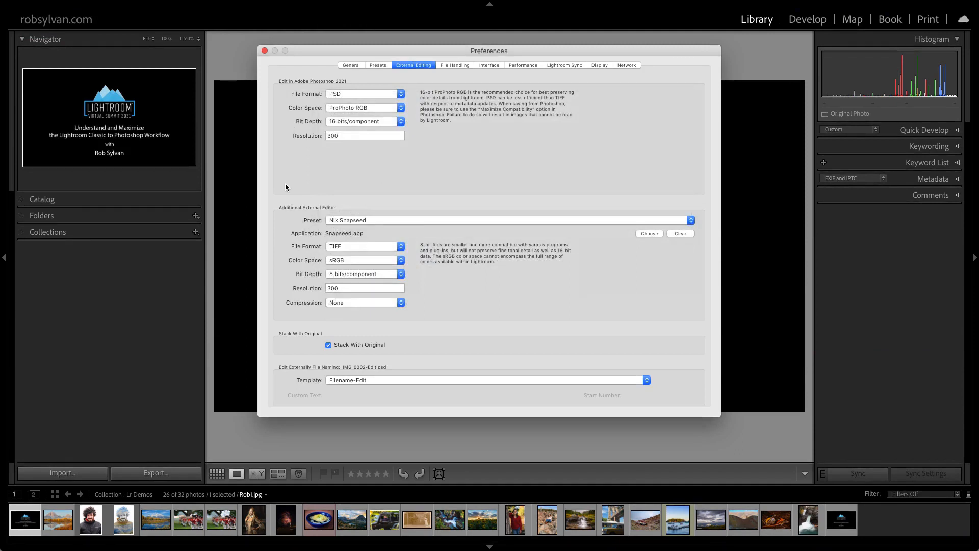
pyautogui.click(264, 51)
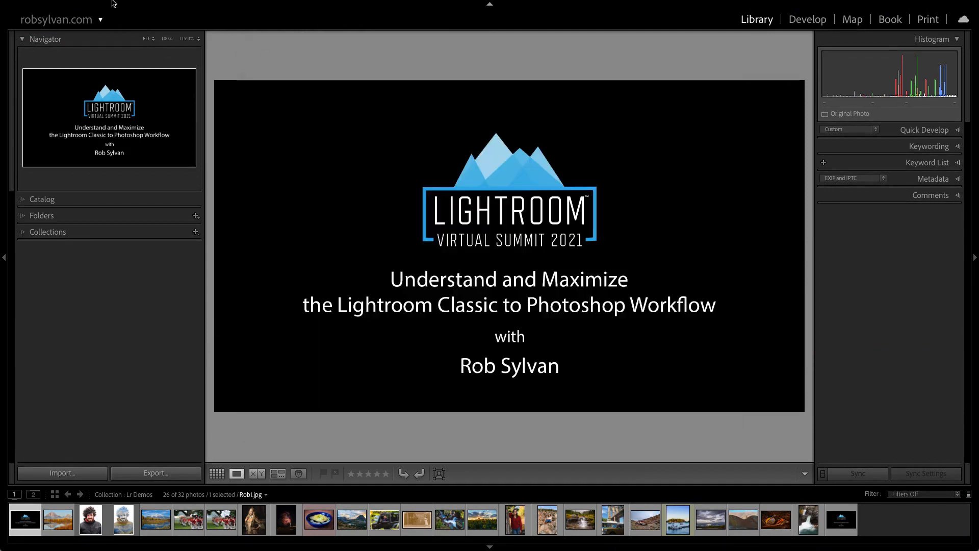
# Step: Examine the photo's Edit In choices for the secondary external editor
pyautogui.moveTo(122, 4)
pyautogui.click(184, 7)
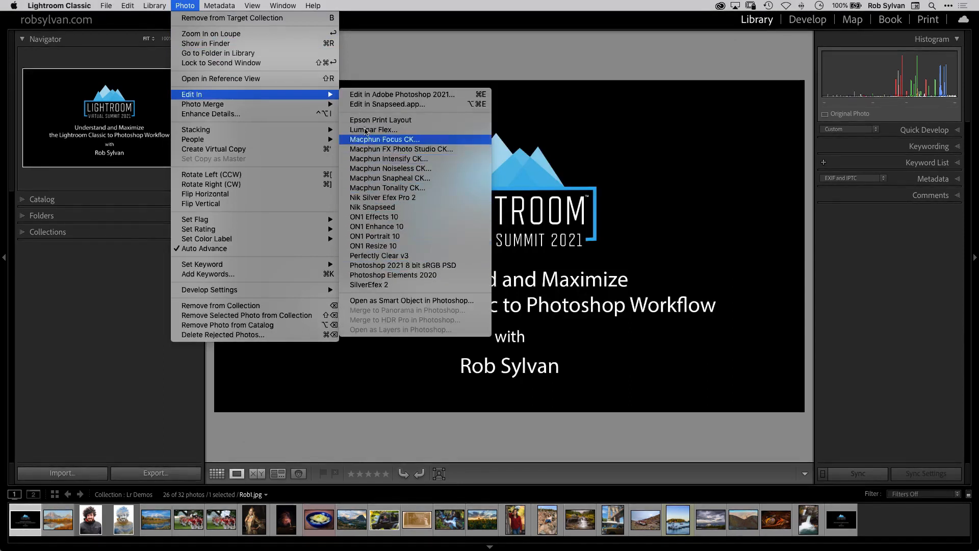
pyautogui.click(469, 104)
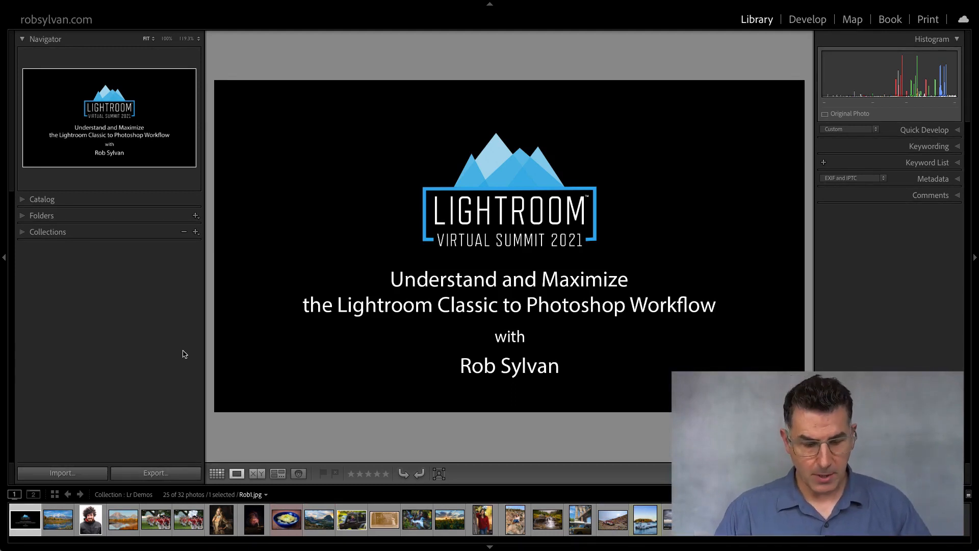
# Step: Find Snapseed.app among the installed applications by searching for "snap", and choose it as the additional external editor's application
pyautogui.press('super+comma')
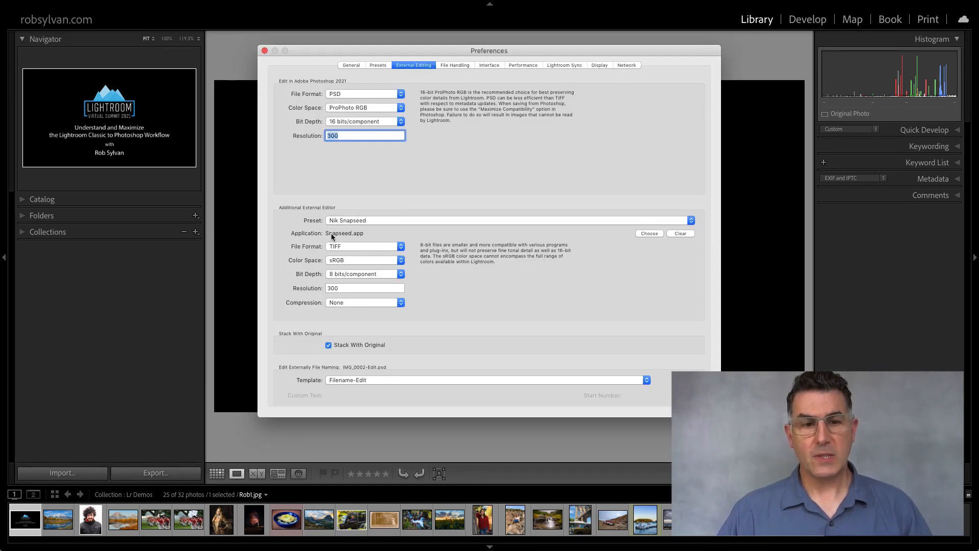
pyautogui.click(649, 234)
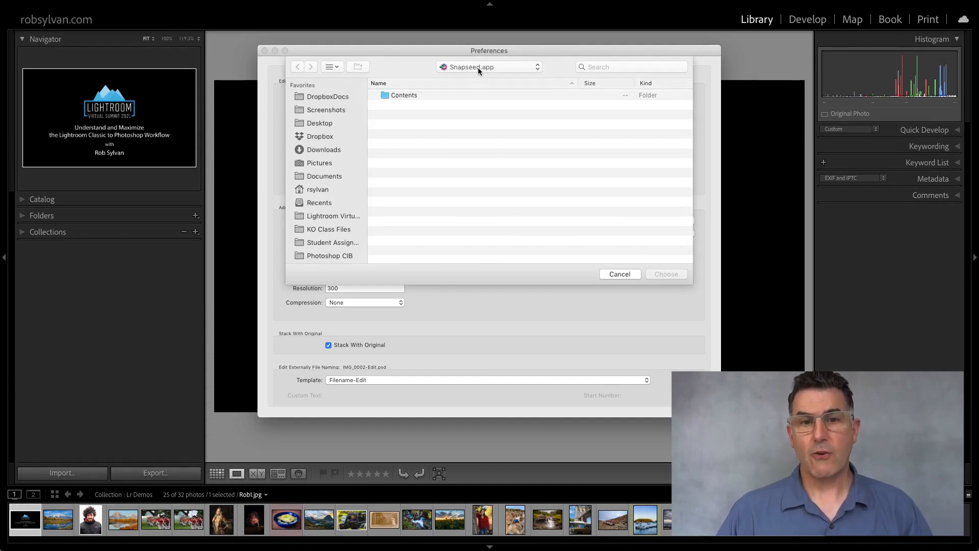
pyautogui.scroll(-3, 321, 214)
pyautogui.click(321, 242)
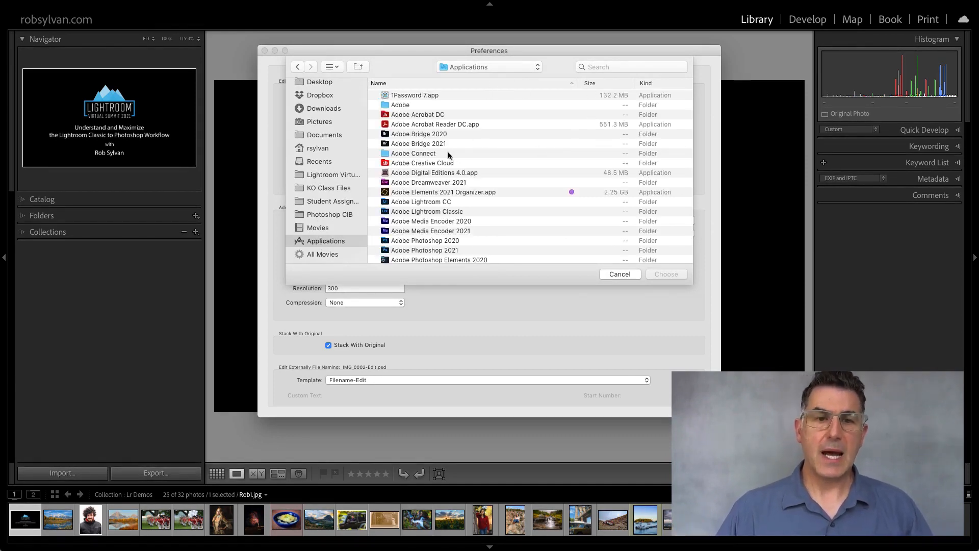
pyautogui.click(596, 65)
pyautogui.write('snap')
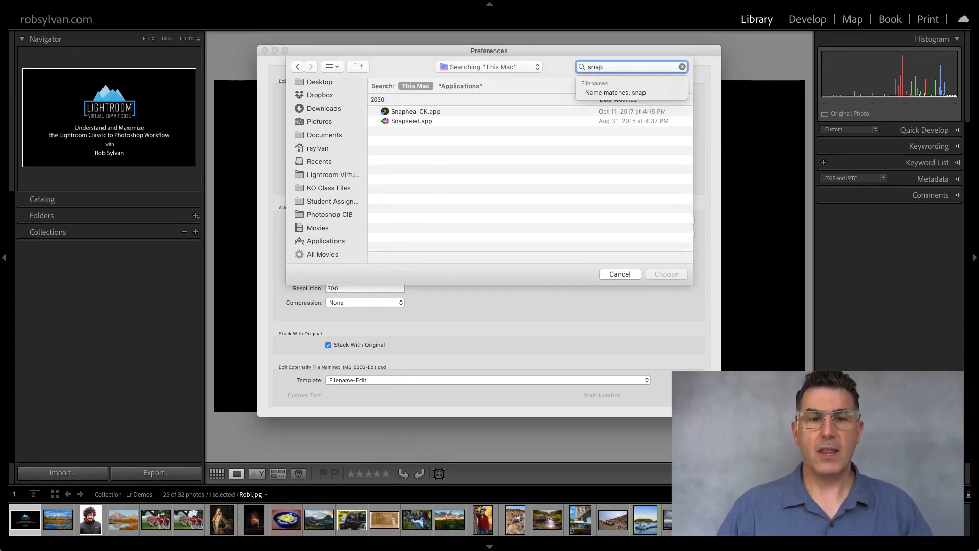
pyautogui.click(407, 121)
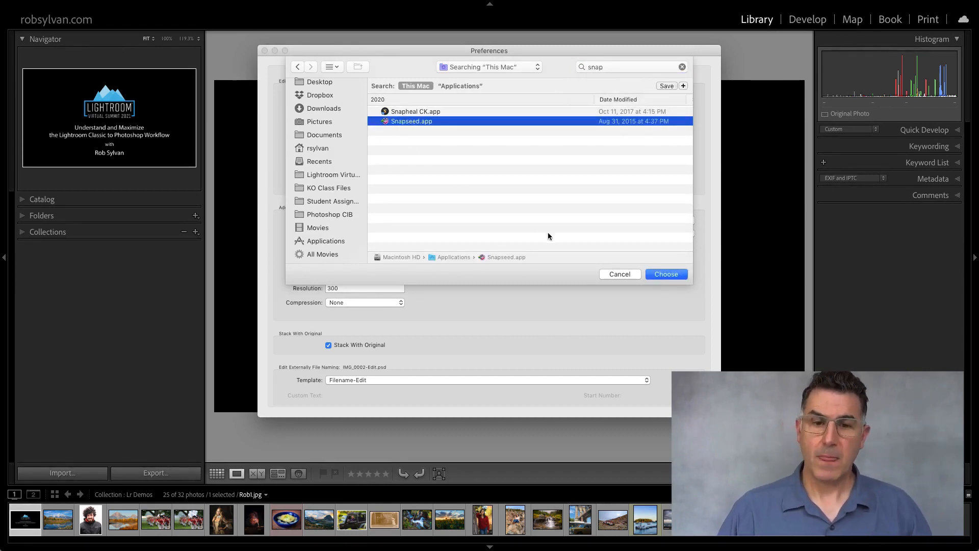
pyautogui.click(658, 274)
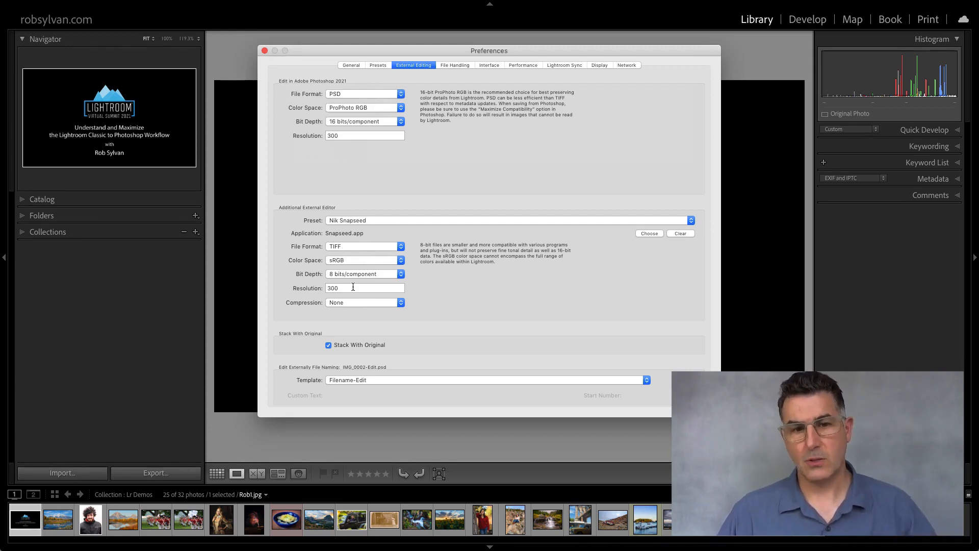
# Step: Save the current additional external editor settings as a new preset named "Snapseed 2"
pyautogui.click(690, 221)
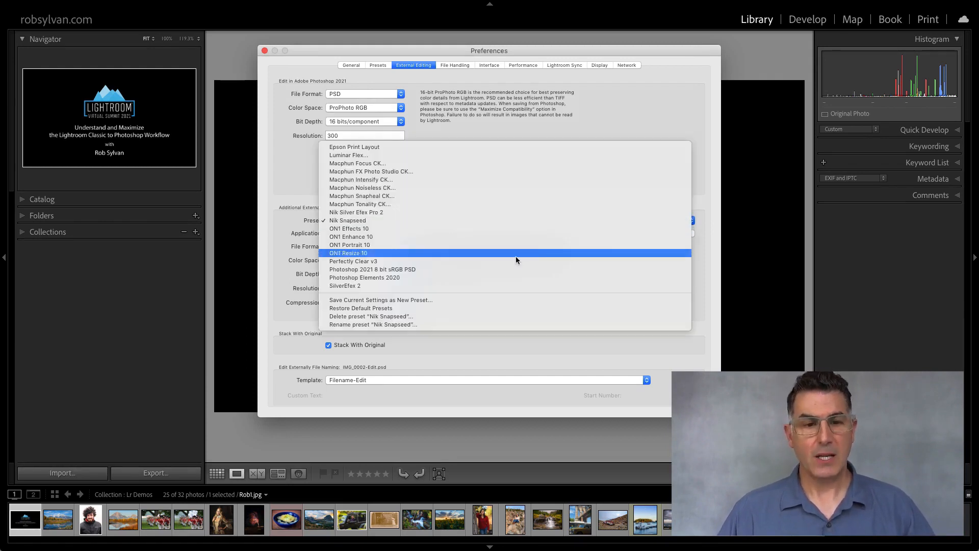
pyautogui.click(447, 301)
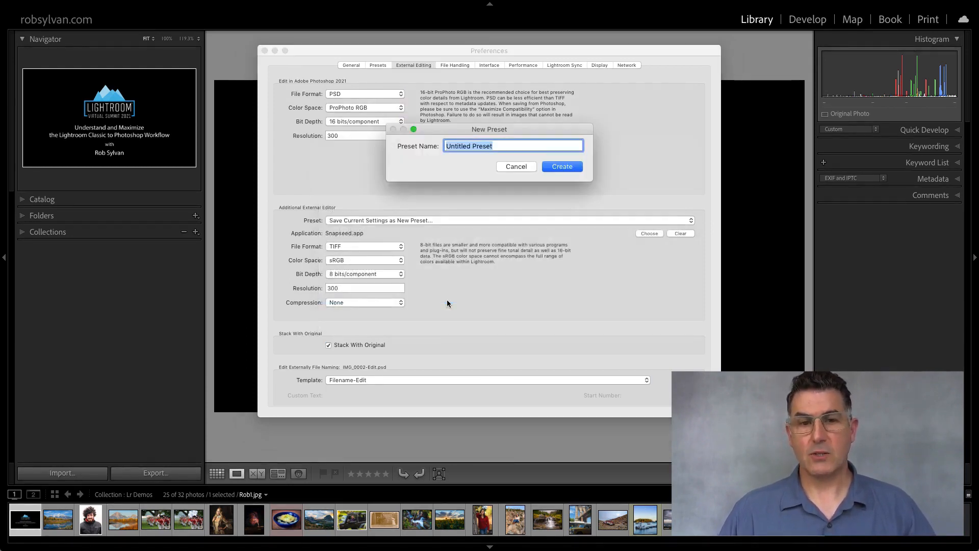
pyautogui.write('Snapseed 2')
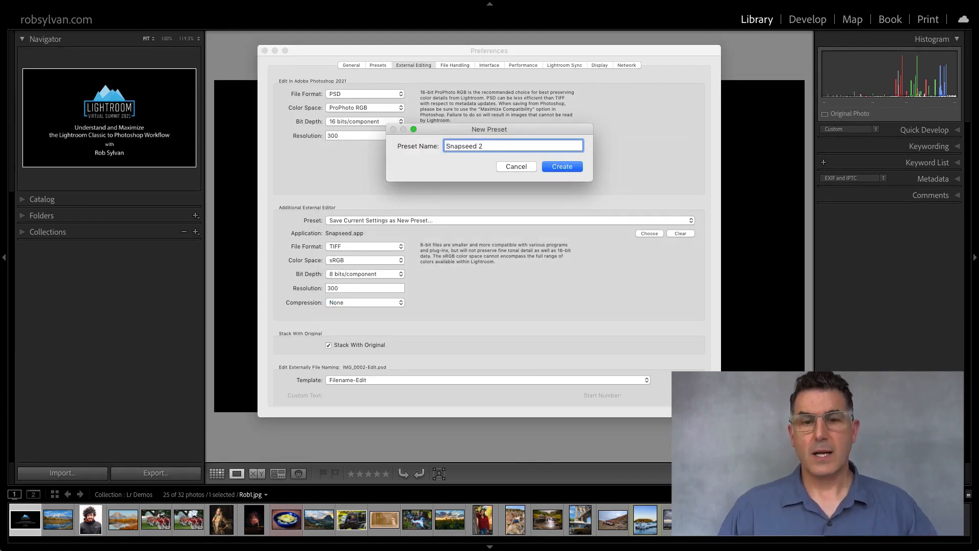
pyautogui.click(562, 166)
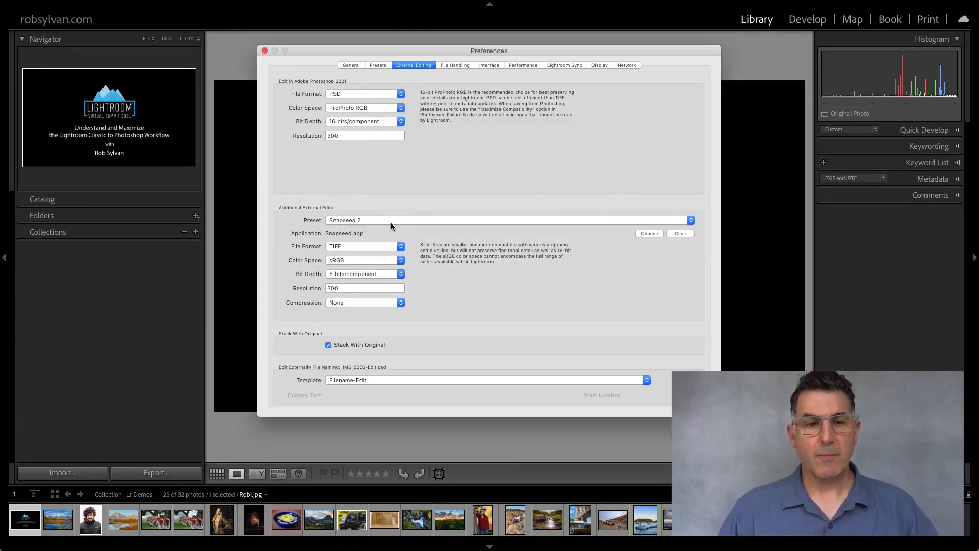
# Step: Delete the "Snapseed 2" preset from the additional external editor presets
pyautogui.click(365, 220)
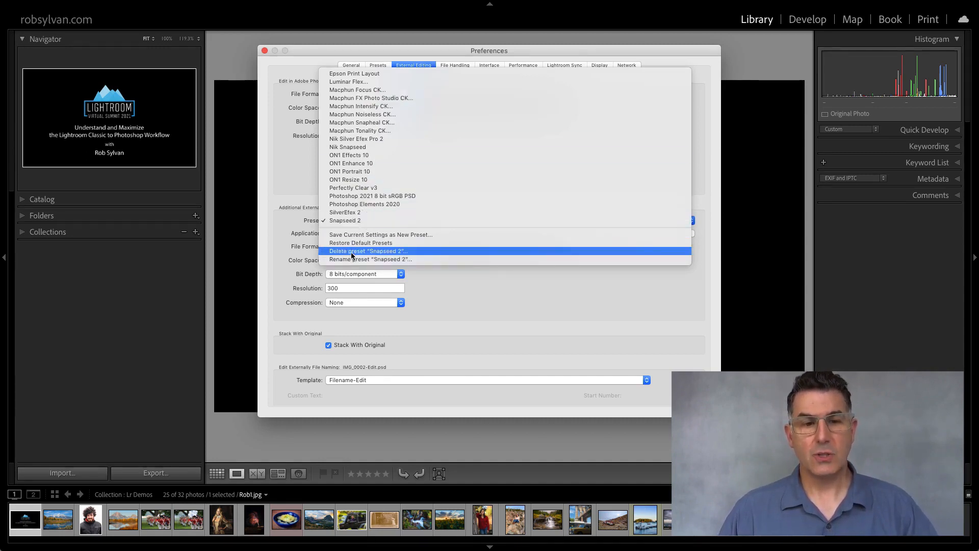
pyautogui.click(295, 232)
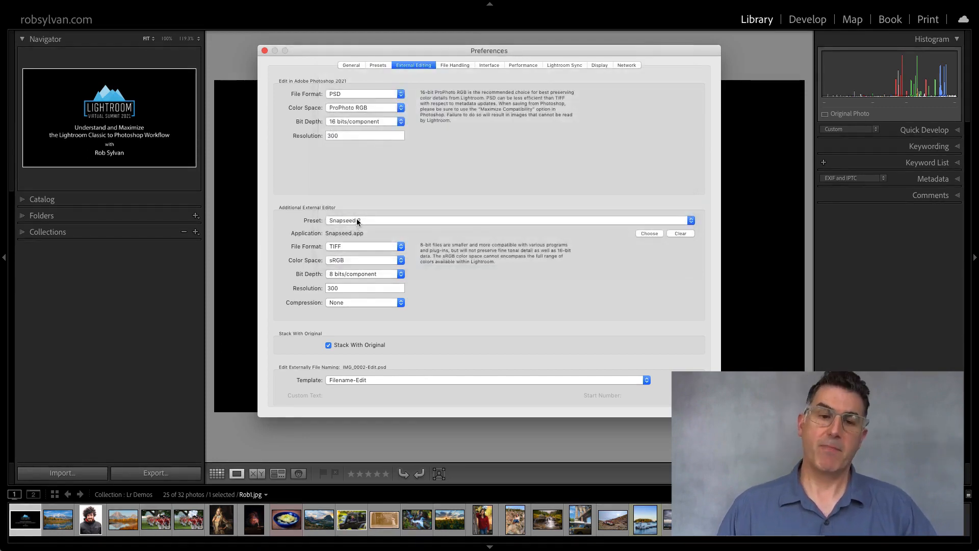
pyautogui.click(358, 222)
pyautogui.click(360, 251)
pyautogui.click(564, 184)
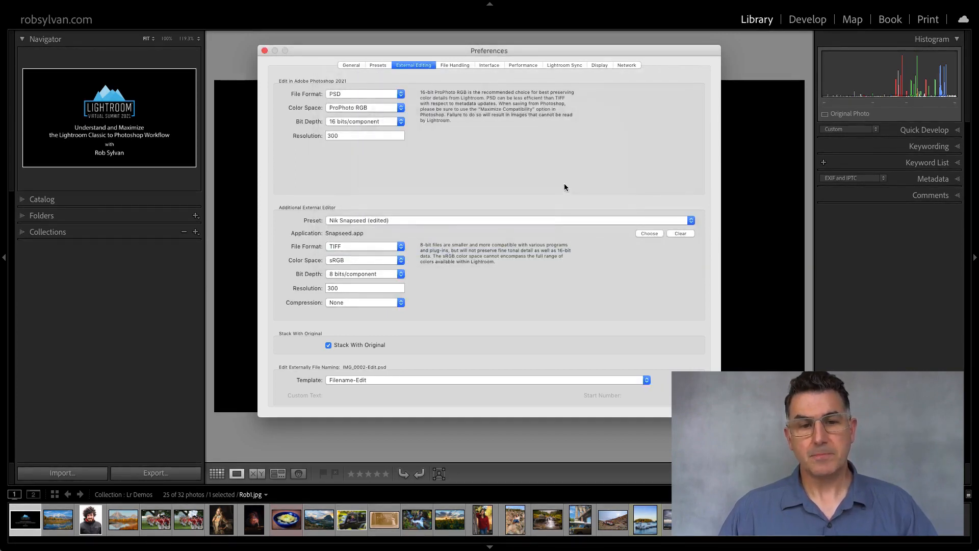
# Step: Select the saved Nik Snapseed preset for the additional external editor, and close the preferences
pyautogui.click(445, 220)
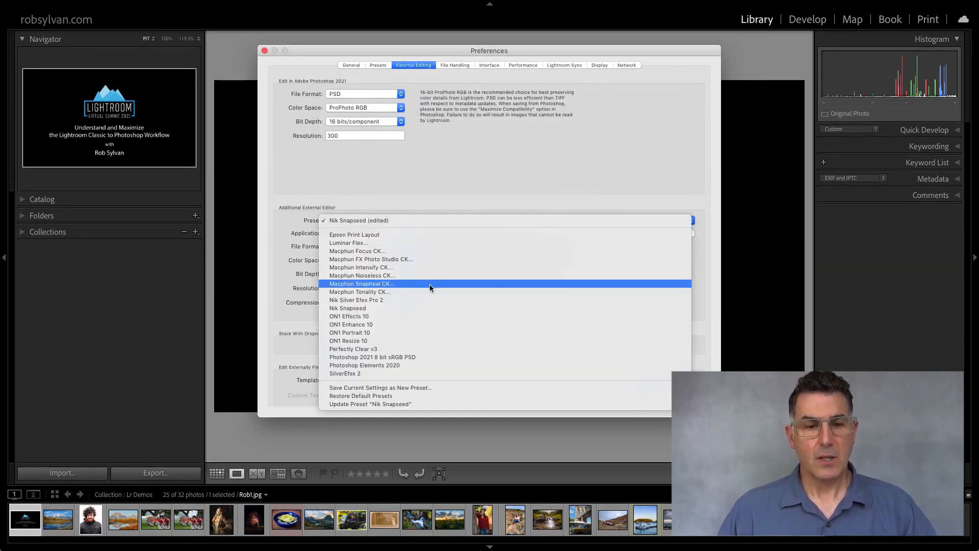
pyautogui.click(409, 309)
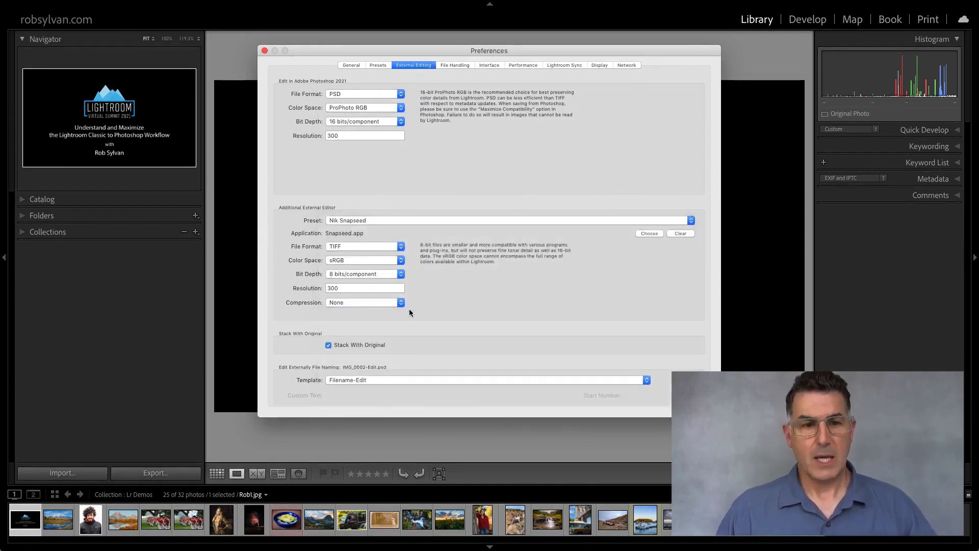
pyautogui.click(264, 51)
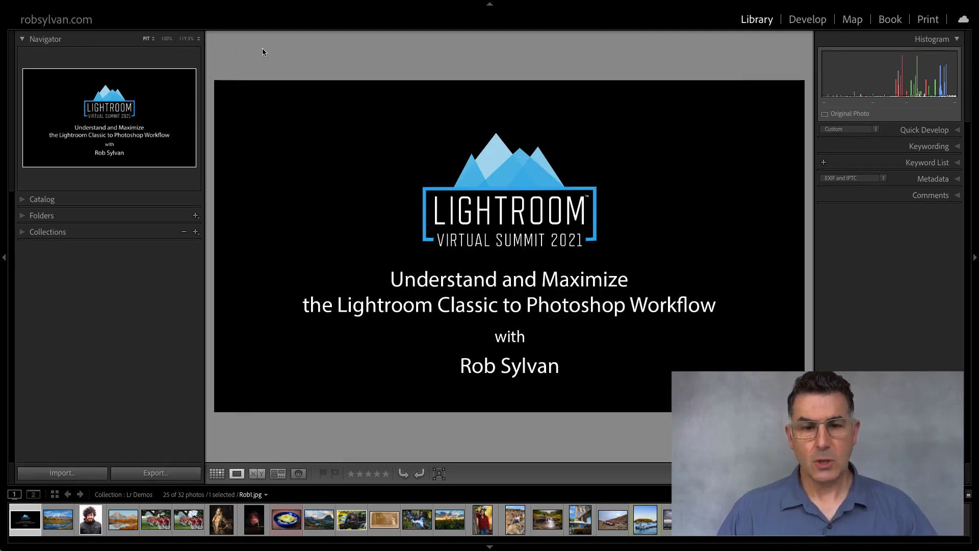
# Step: Open the mountain lake photo Figure_07_15.dng from the filmstrip in Adobe Photoshop 2021 for editing
pyautogui.click(58, 517)
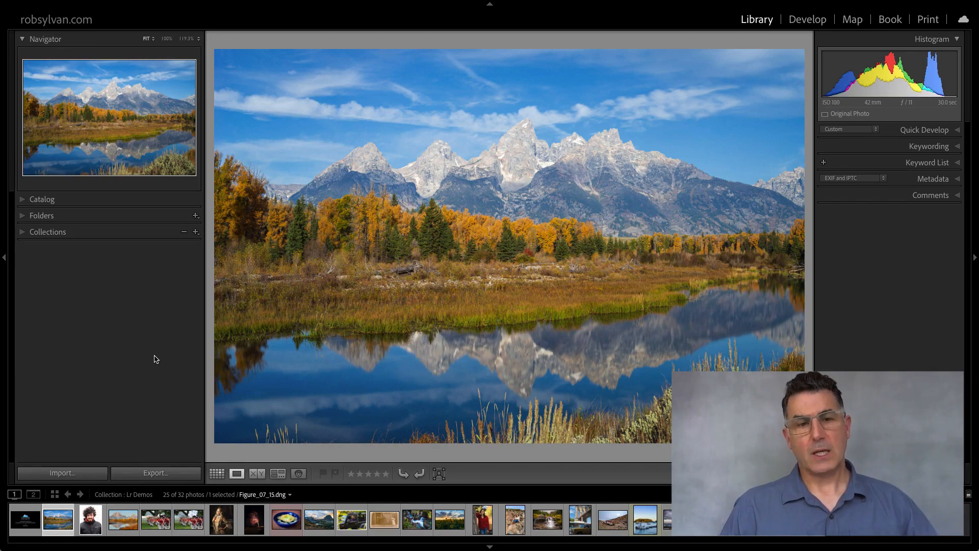
pyautogui.rightClick(355, 148)
pyautogui.moveTo(383, 250)
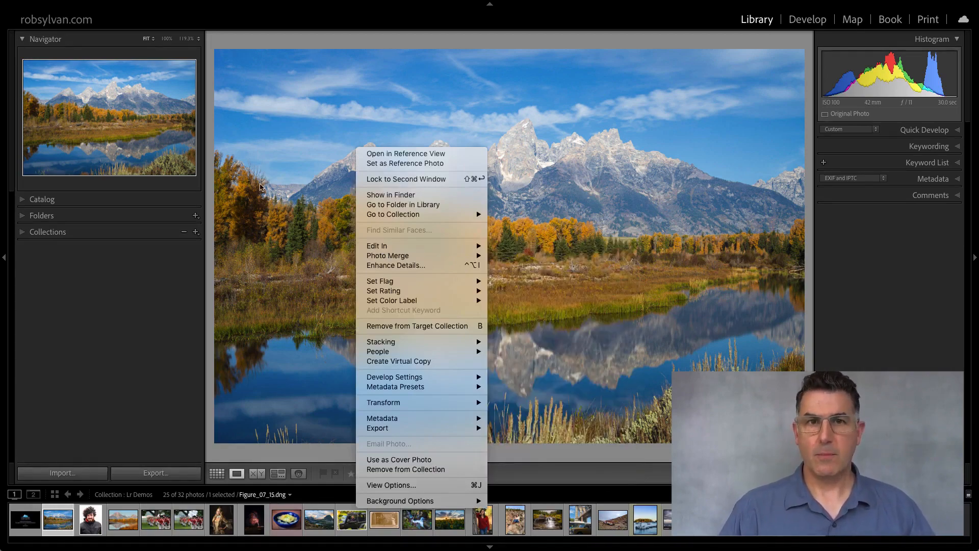
pyautogui.moveTo(452, 247)
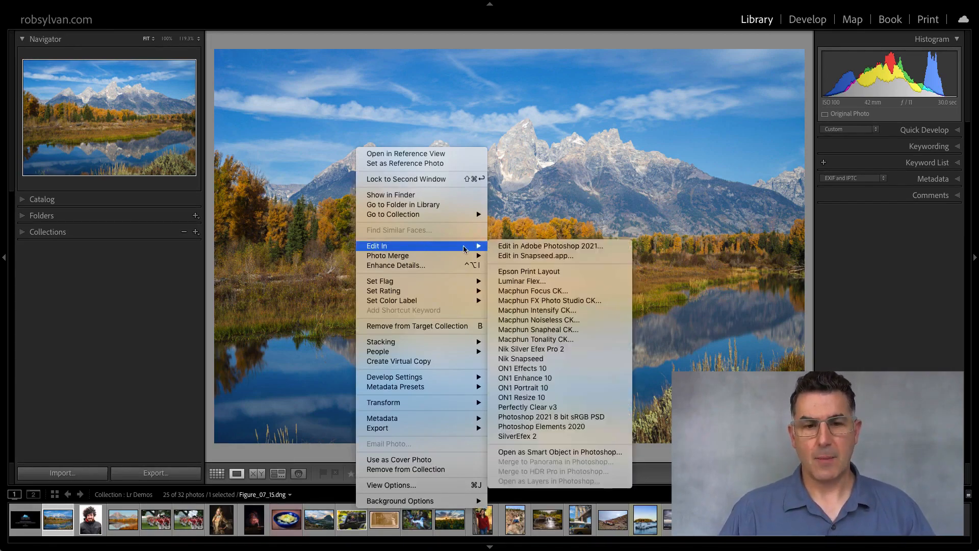
pyautogui.click(503, 247)
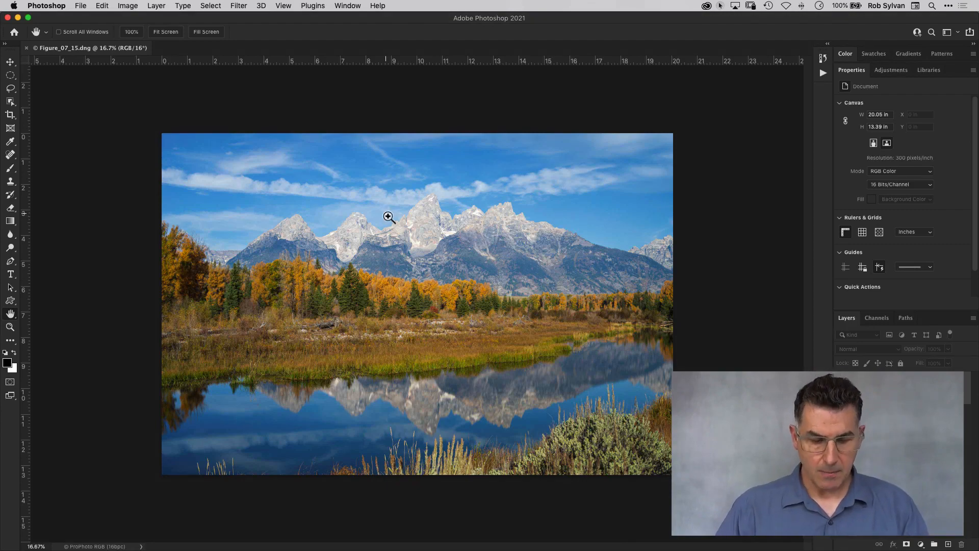
pyautogui.press('super+comma')
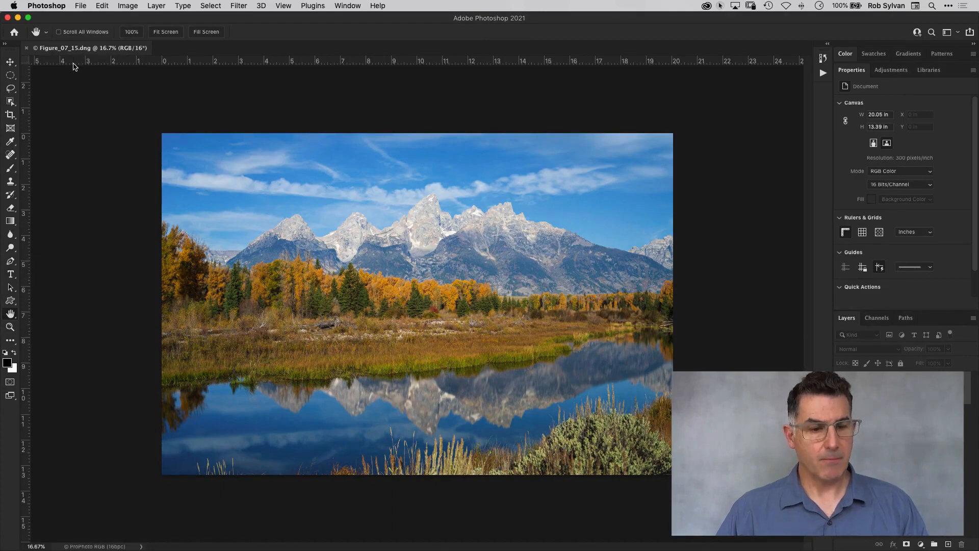
pyautogui.click(716, 8)
pyautogui.click(720, 29)
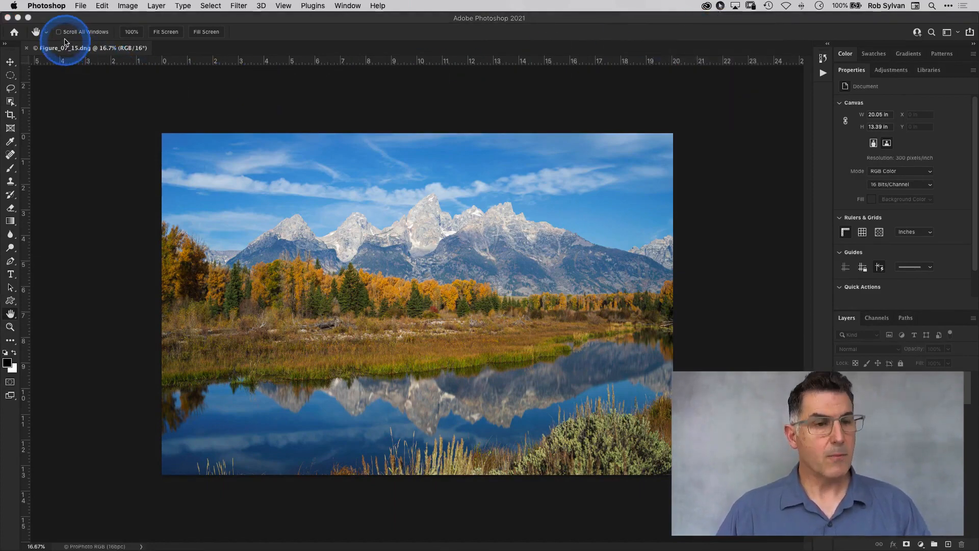
pyautogui.hotkey('ctrl', 'alt')
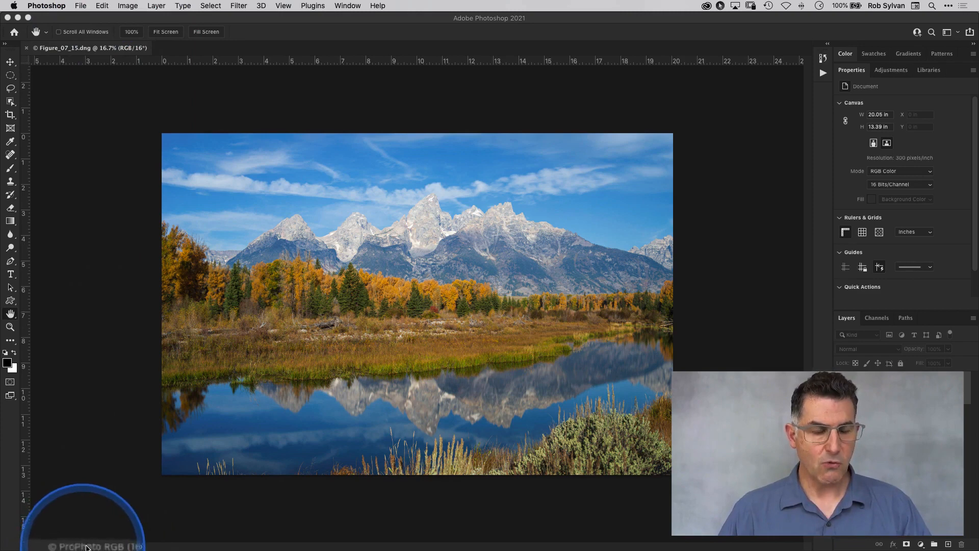
# Step: Switch the status bar information to Document Sizes and back to Document Profile
pyautogui.click(142, 548)
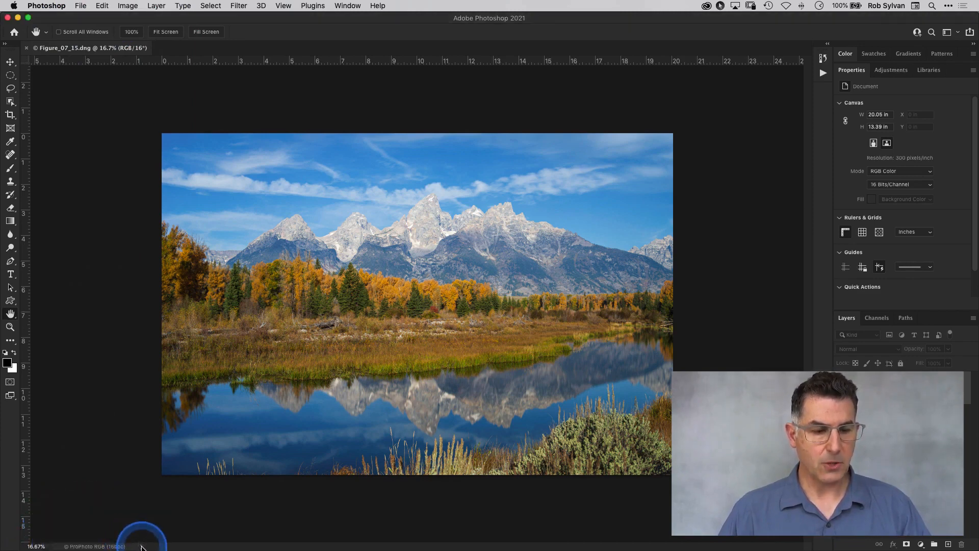
pyautogui.click(142, 547)
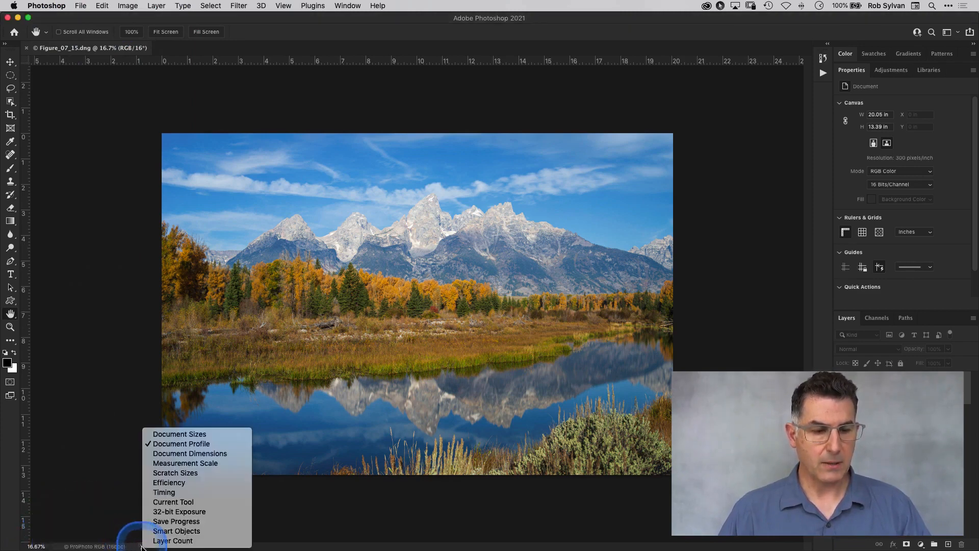
pyautogui.click(173, 434)
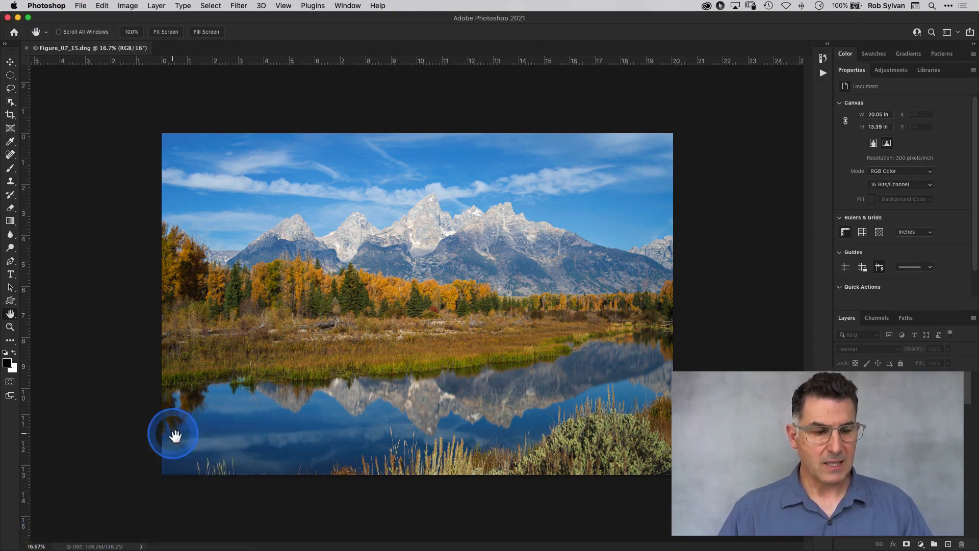
pyautogui.click(141, 546)
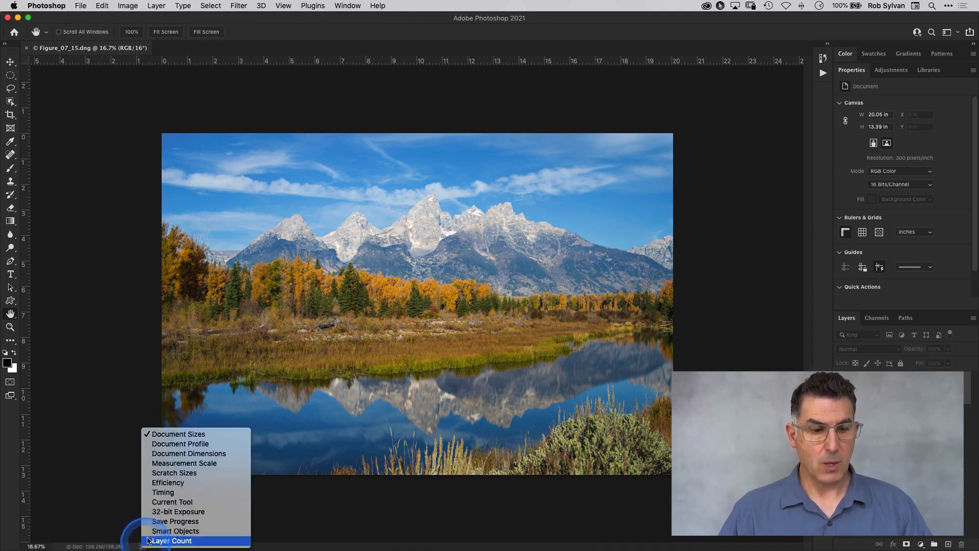
pyautogui.click(174, 445)
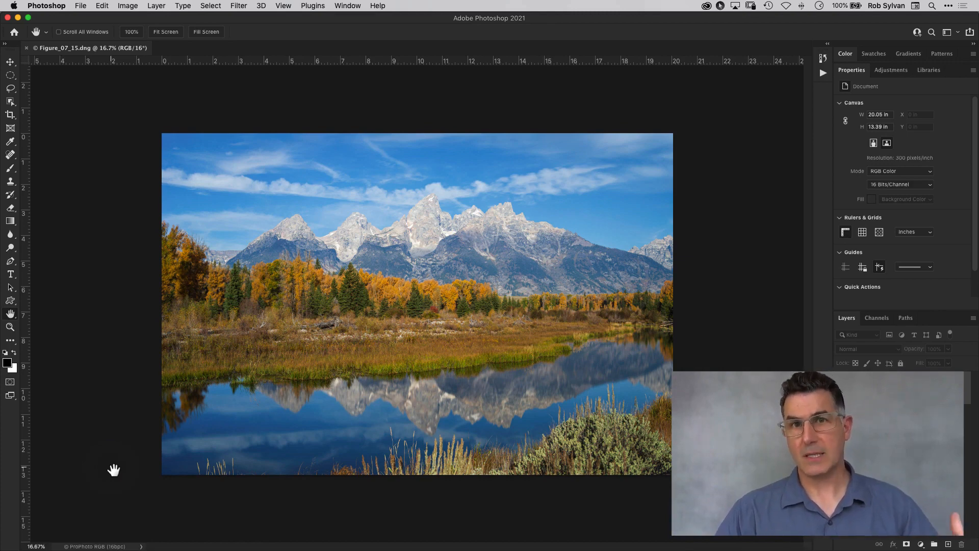
# Step: Review the RGB working space, the color management policies and the profile mismatch options in the Color Settings, and close them
pyautogui.moveTo(113, 469); pyautogui.dragTo(138, 177)
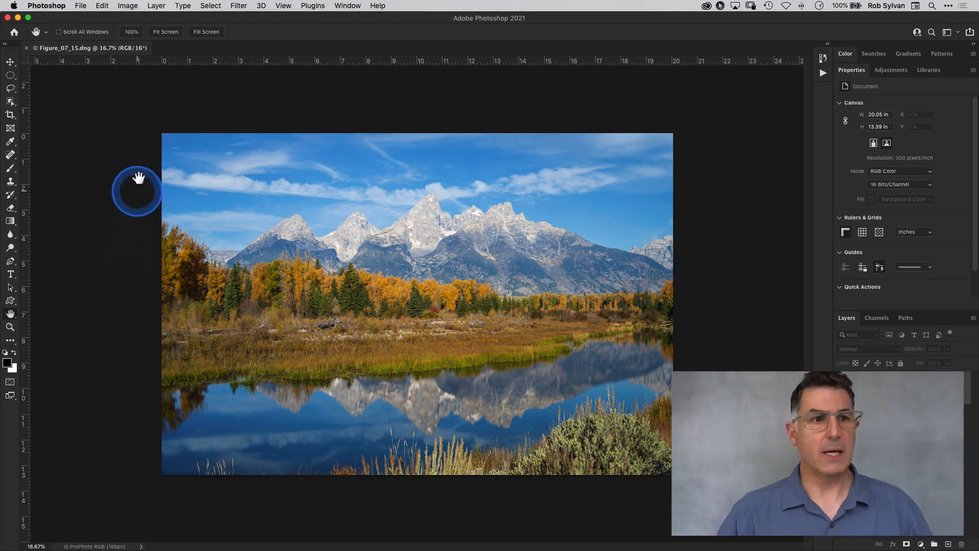
pyautogui.click(102, 5)
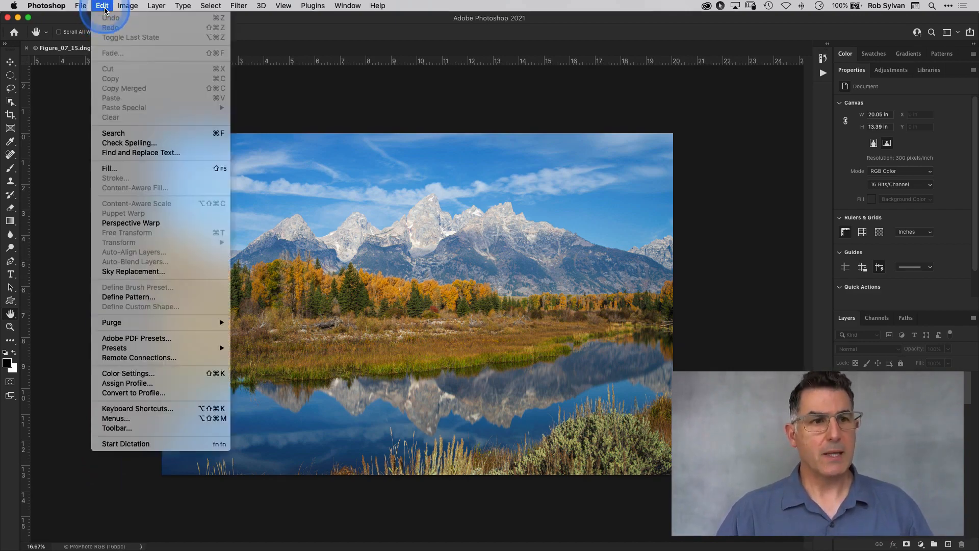
pyautogui.click(151, 376)
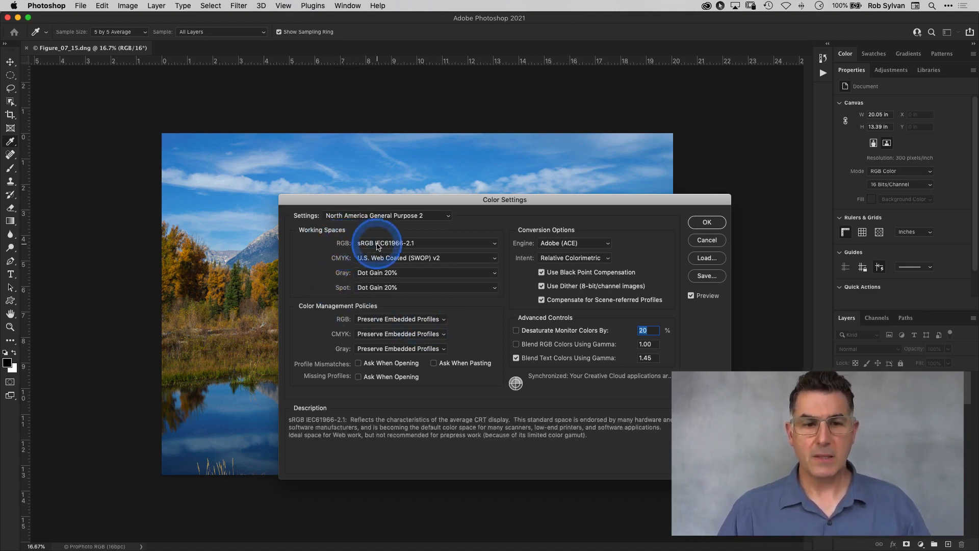
pyautogui.click(342, 249)
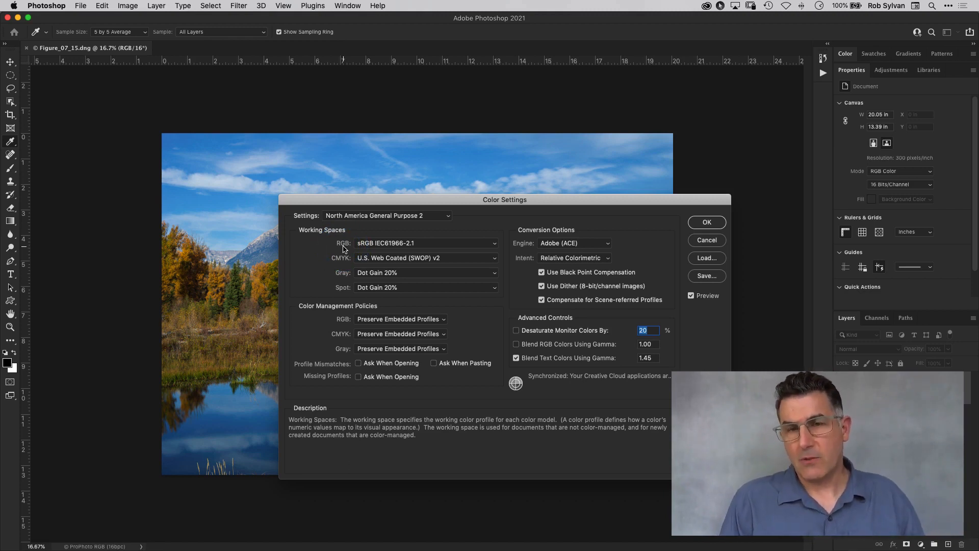
pyautogui.click(344, 248)
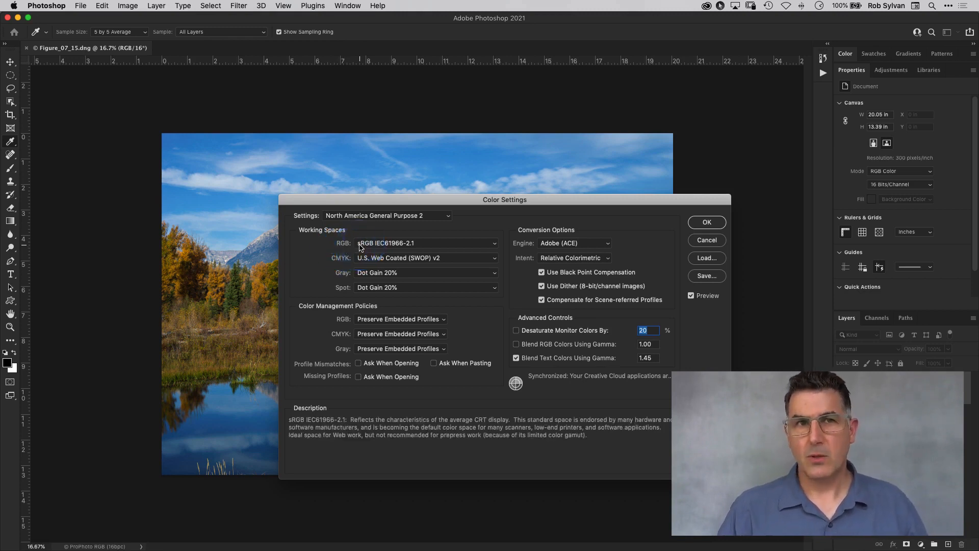
pyautogui.click(358, 248)
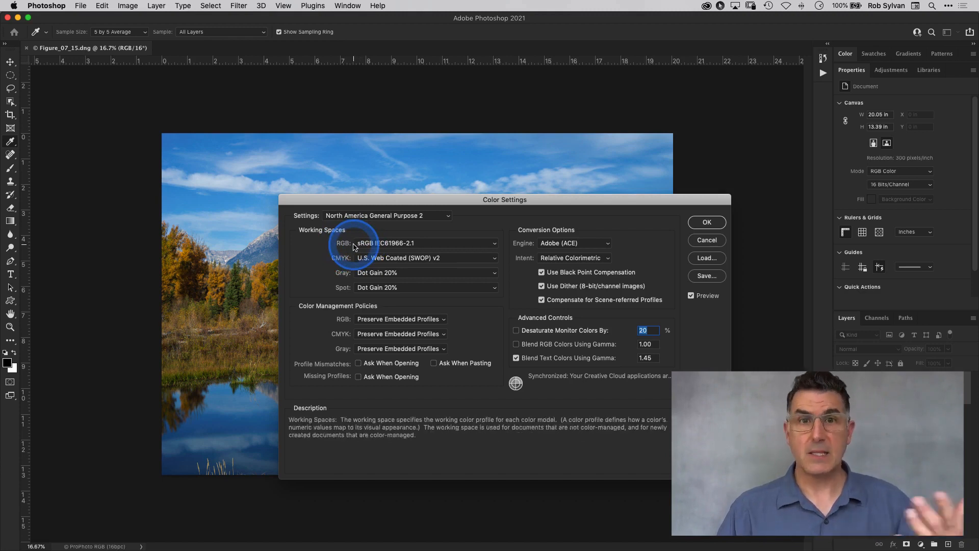
pyautogui.click(360, 247)
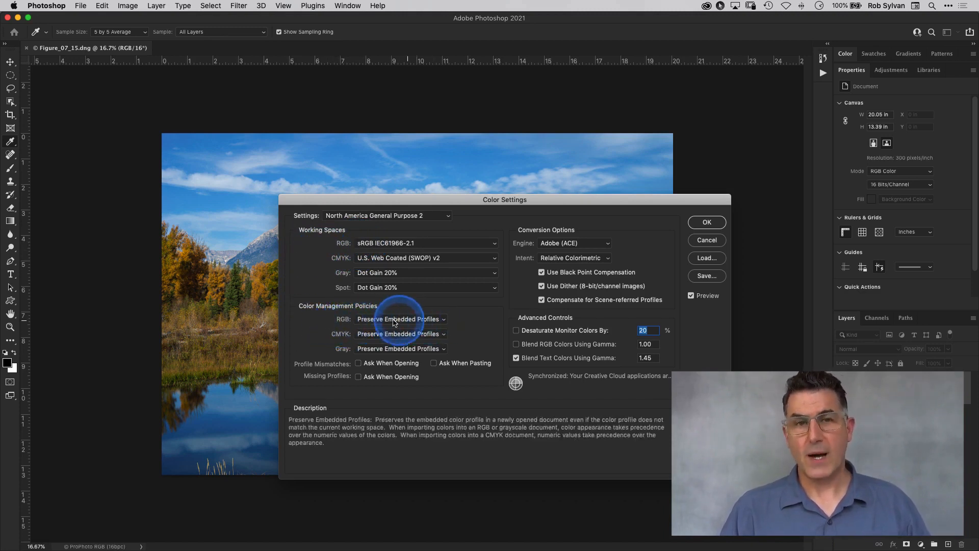
pyautogui.click(334, 254)
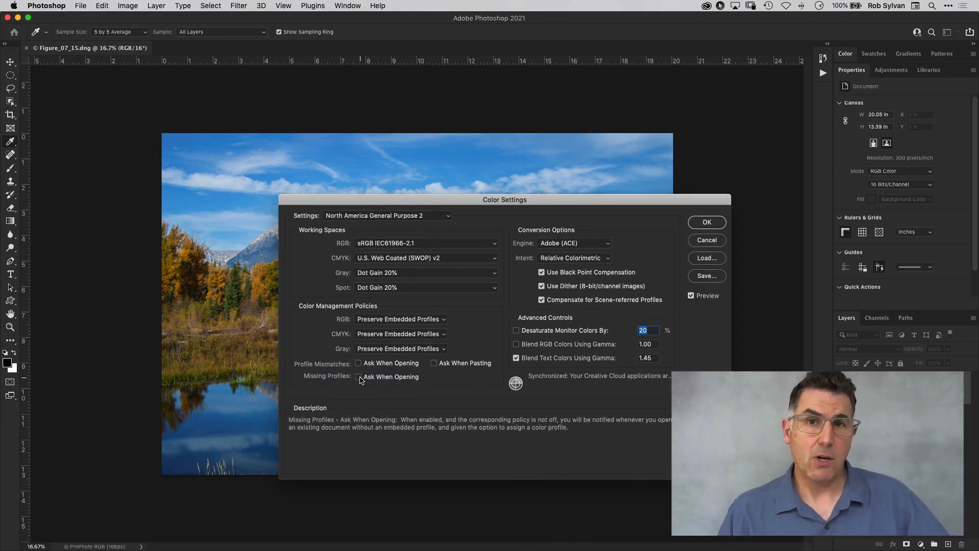
pyautogui.click(436, 366)
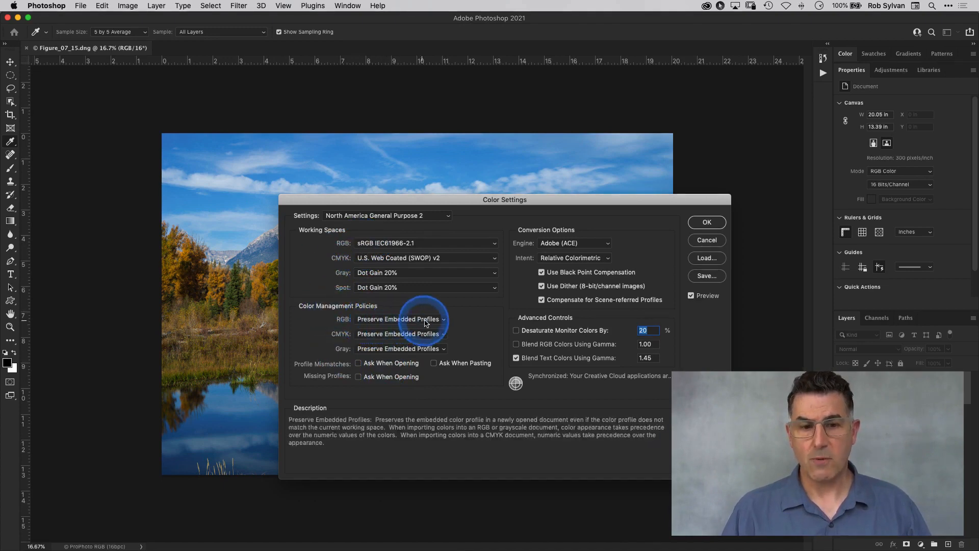
pyautogui.click(707, 223)
pyautogui.press('h')
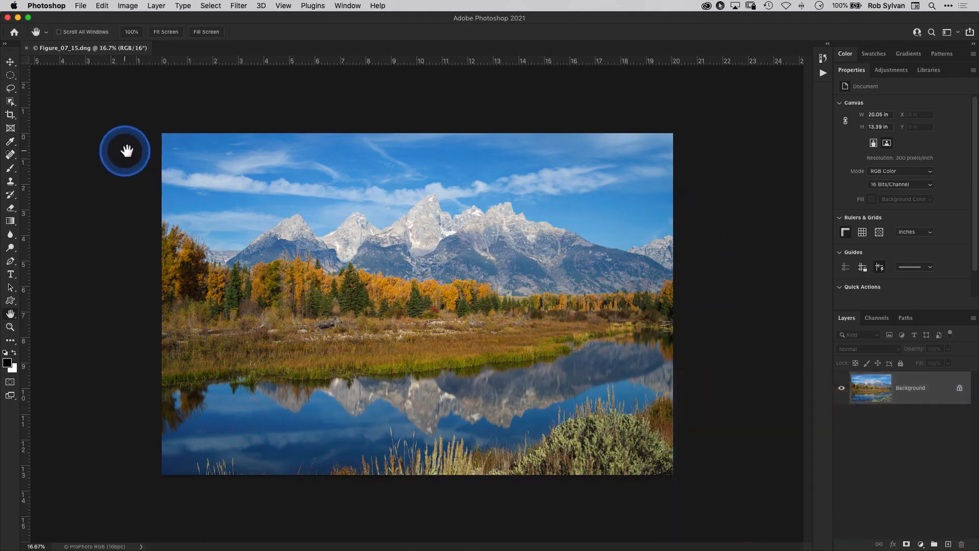
# Step: Switch to Lightroom Classic, check the external editing preferences for Photoshop 2021, and close the preferences
pyautogui.click(85, 51)
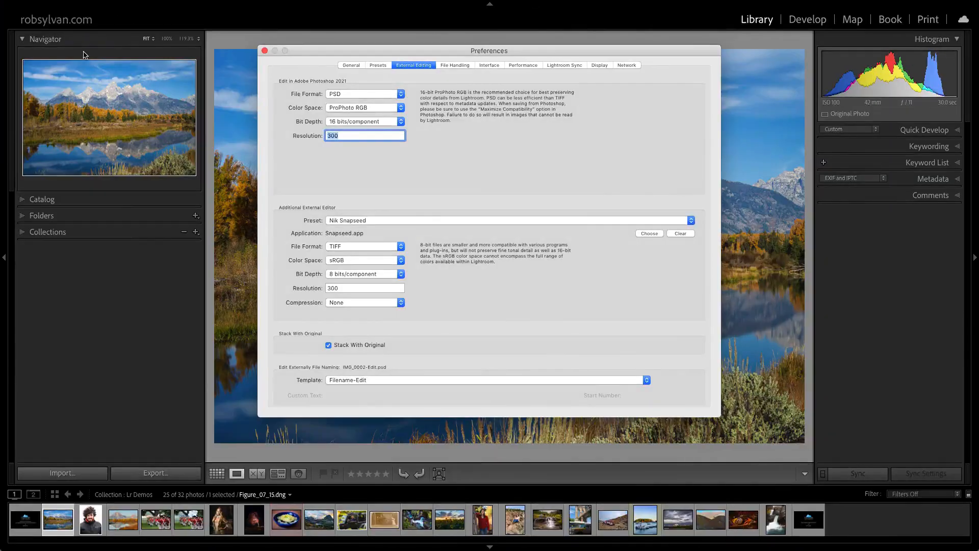
pyautogui.click(204, 68)
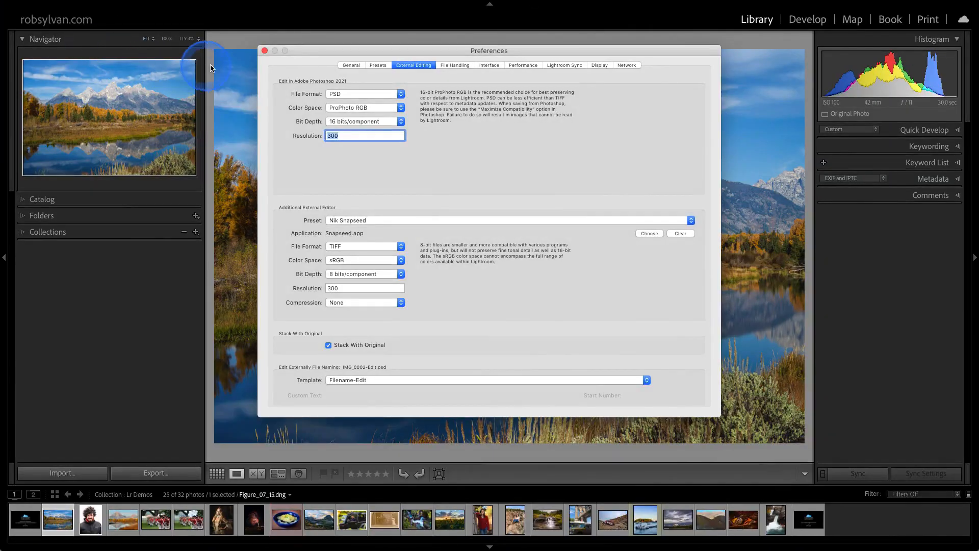
pyautogui.click(265, 51)
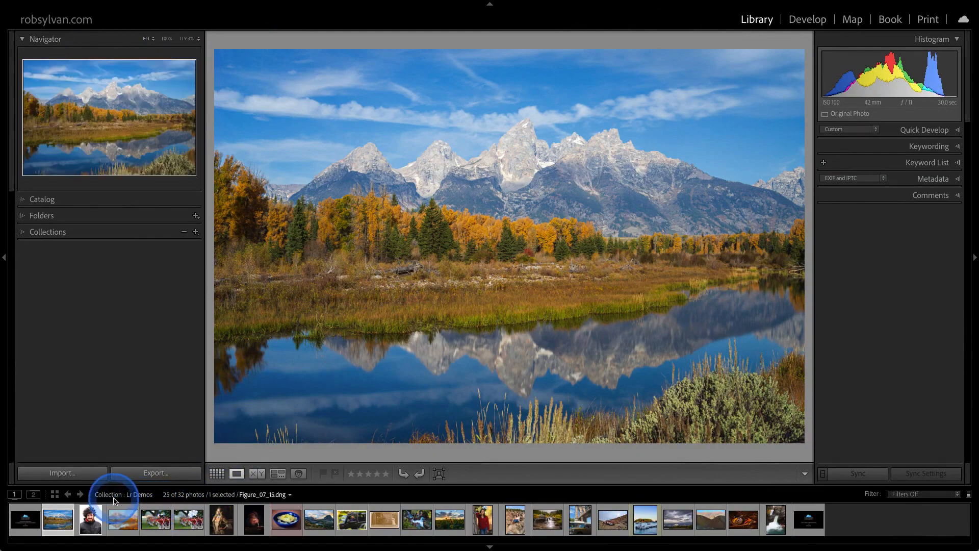
# Step: Show the Lr Demos photos in grid view with expanded cells listing folder, file name and file type
pyautogui.press('g')
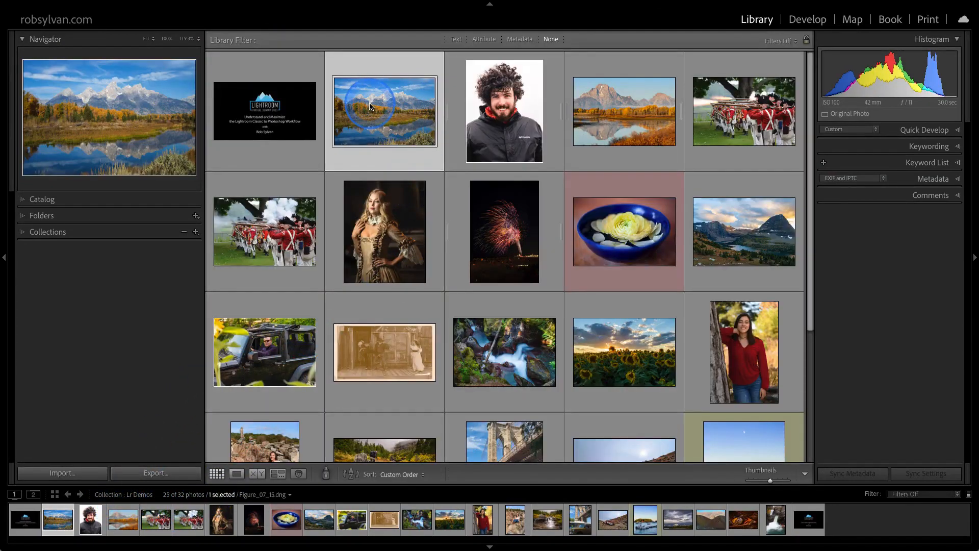
pyautogui.press('j')
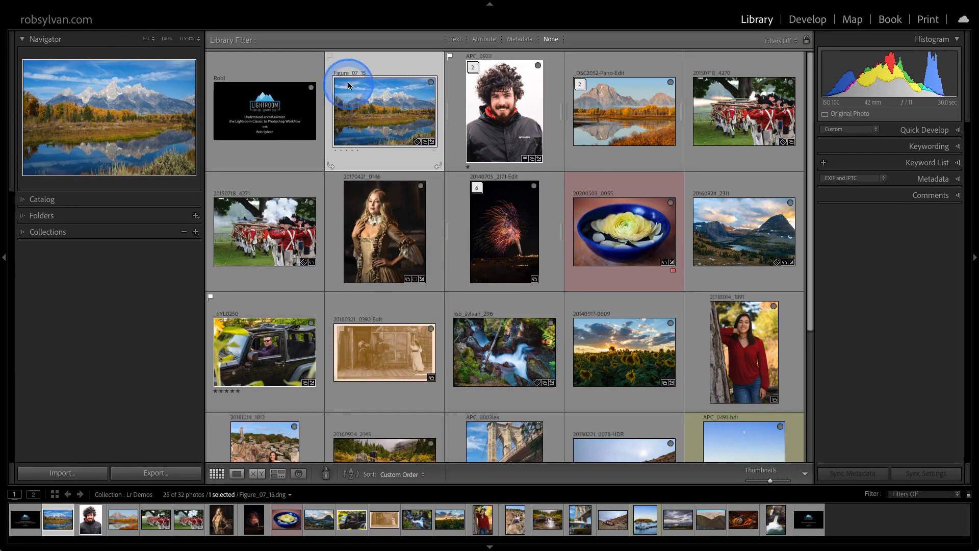
pyautogui.press('j')
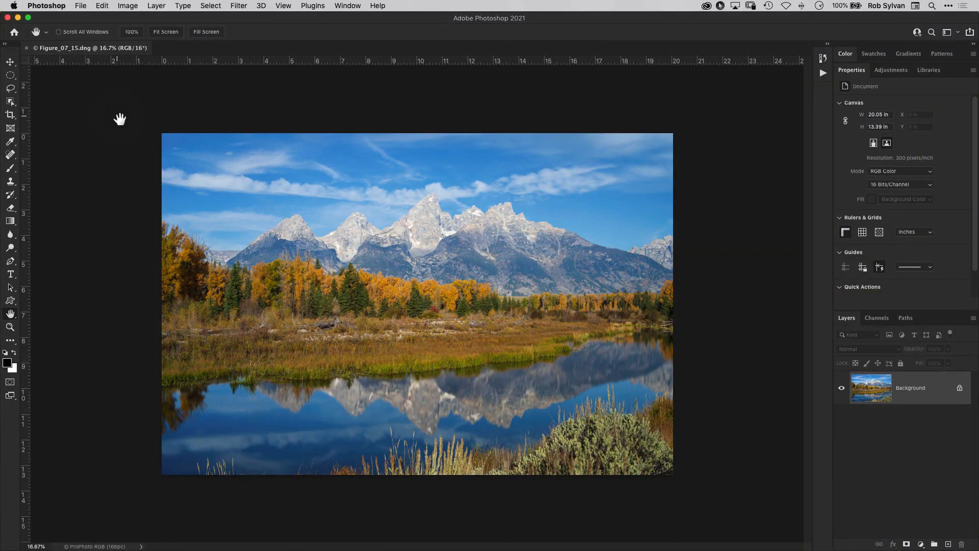
# Step: In Photoshop 2021, save the mountain lake photo under its Lightroom-assigned name as Figure_07_15-Edit.psd
pyautogui.click(80, 5)
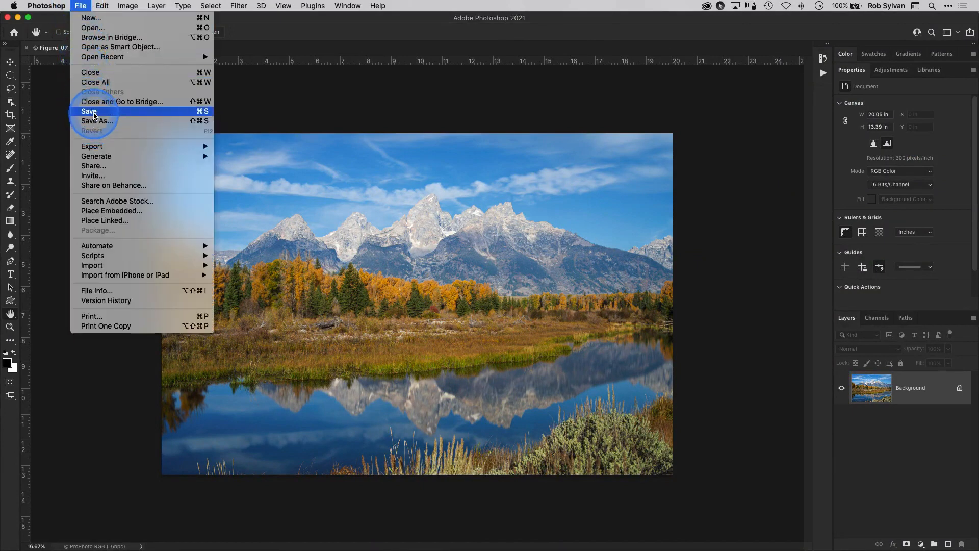
pyautogui.click(94, 111)
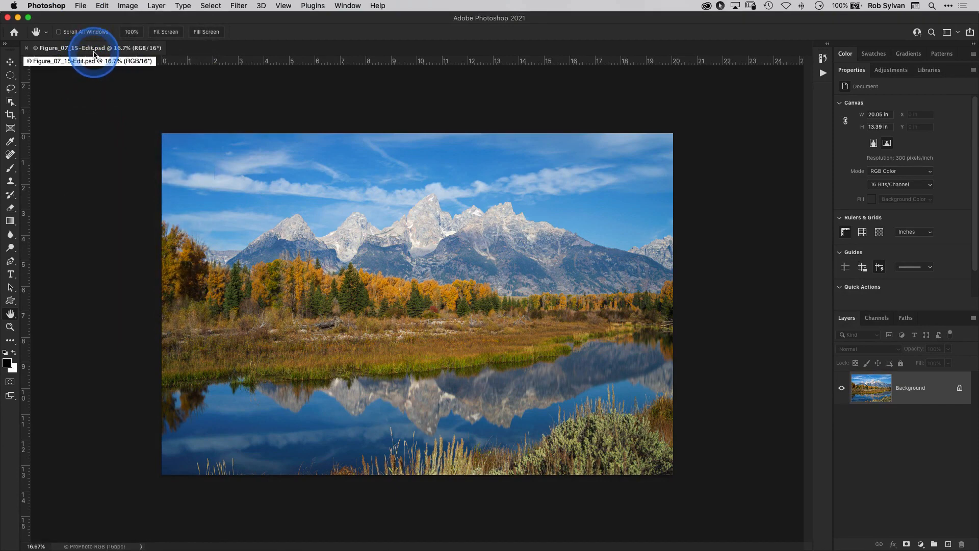
pyautogui.click(94, 54)
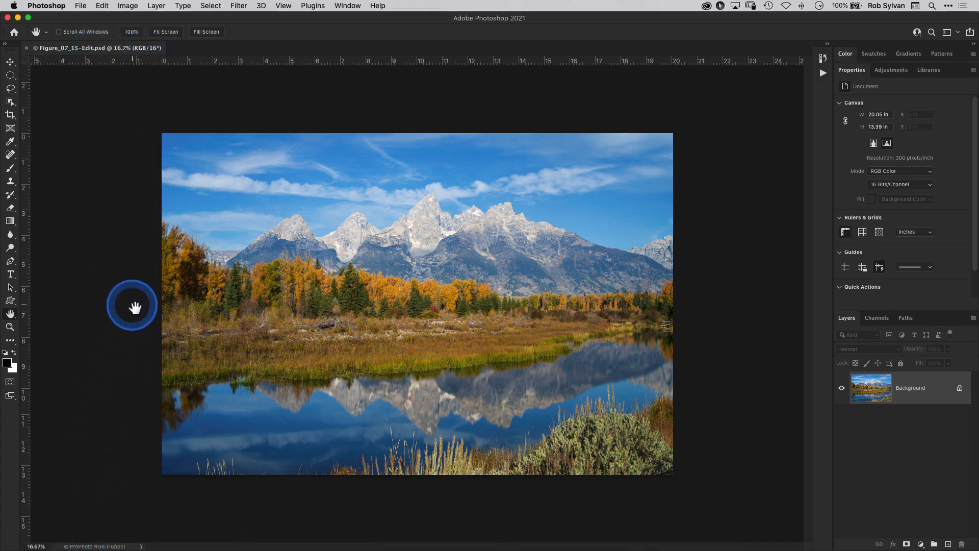
# Step: Switch to Lightroom Classic and go to the library folder that contains Figure_07_15-Edit.psd
pyautogui.press('super+Tab')
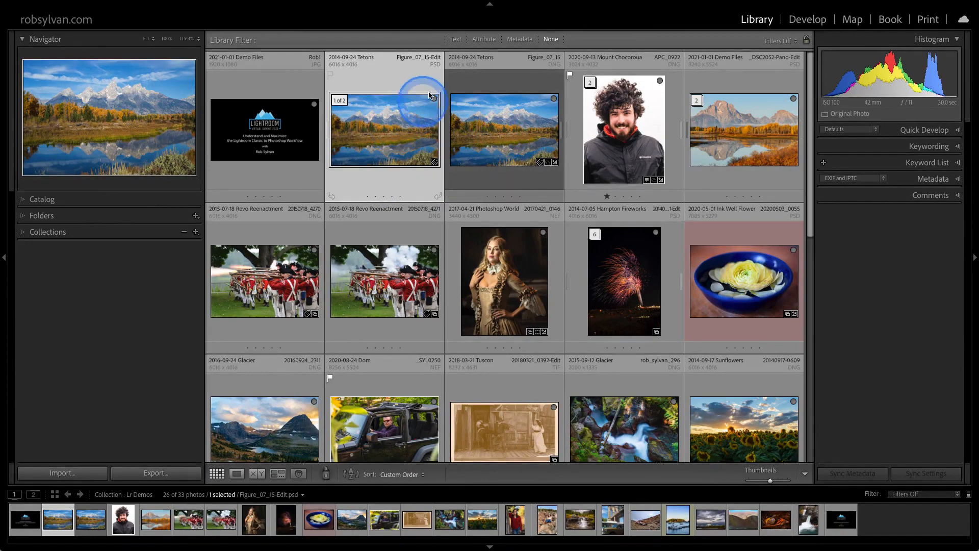
pyautogui.rightClick(381, 136)
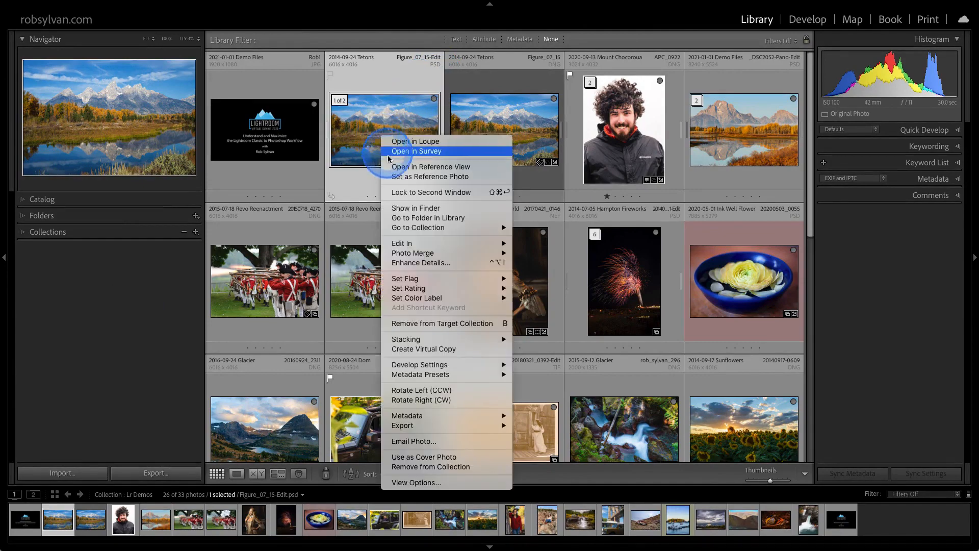
pyautogui.click(401, 218)
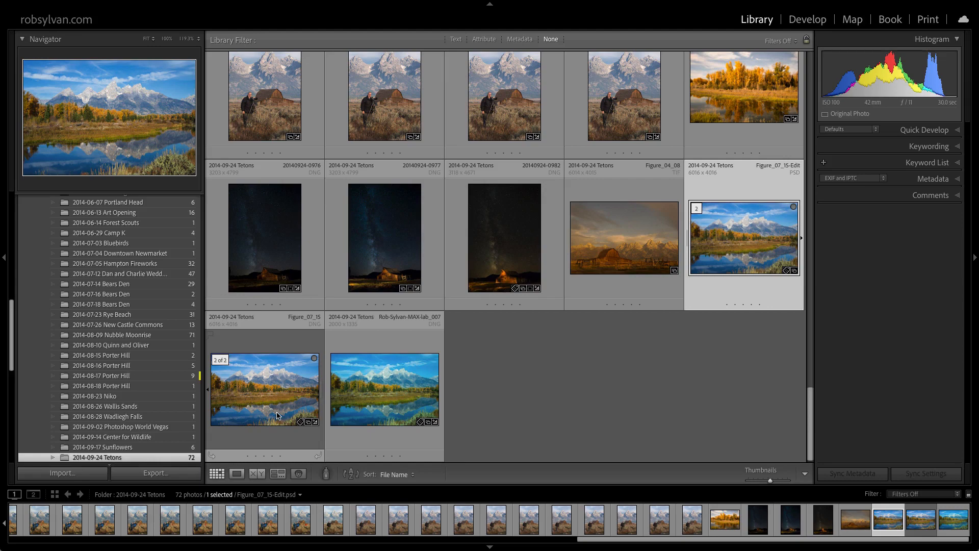
# Step: Return from the original Figure_07_15 photo to the Lr Demos collection, and open the list of collections
pyautogui.click(301, 421)
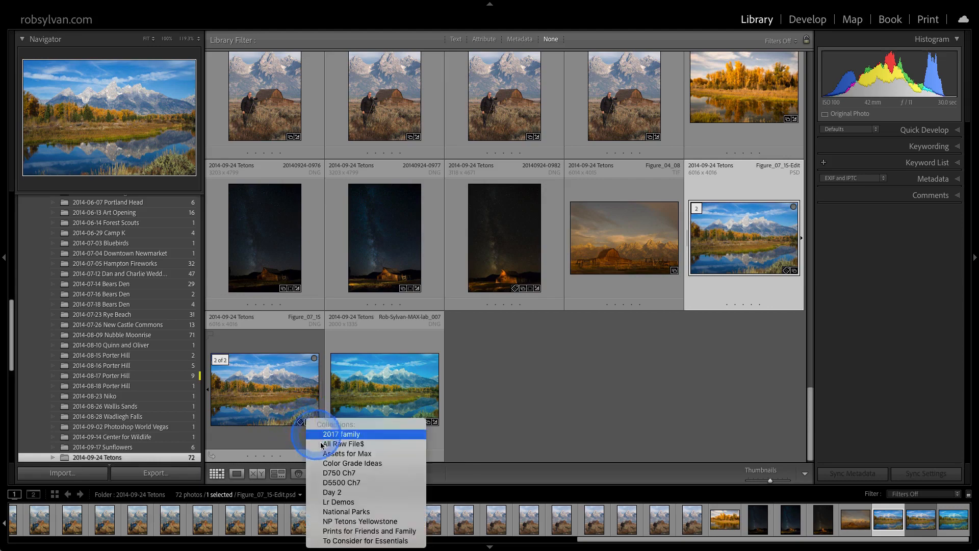
pyautogui.click(337, 501)
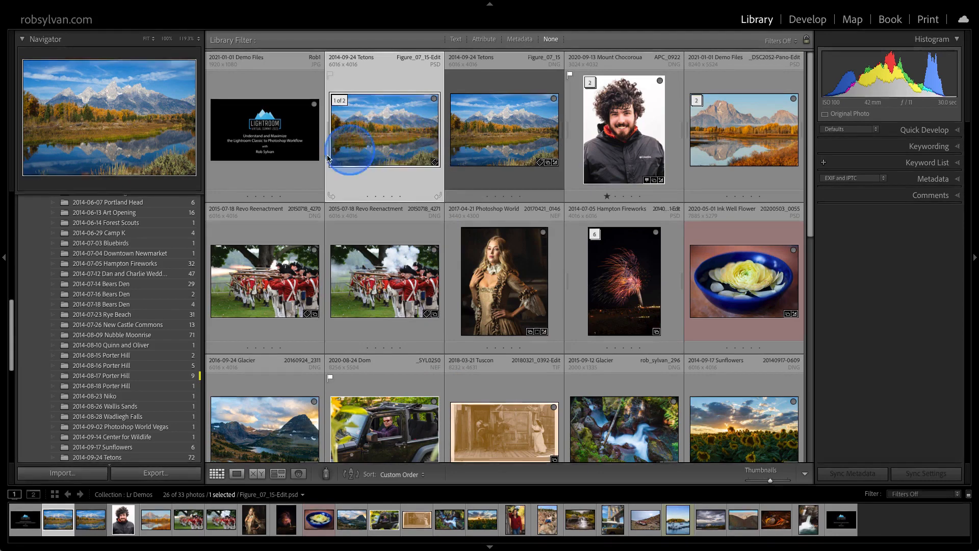
pyautogui.scroll(-10, 151, 238)
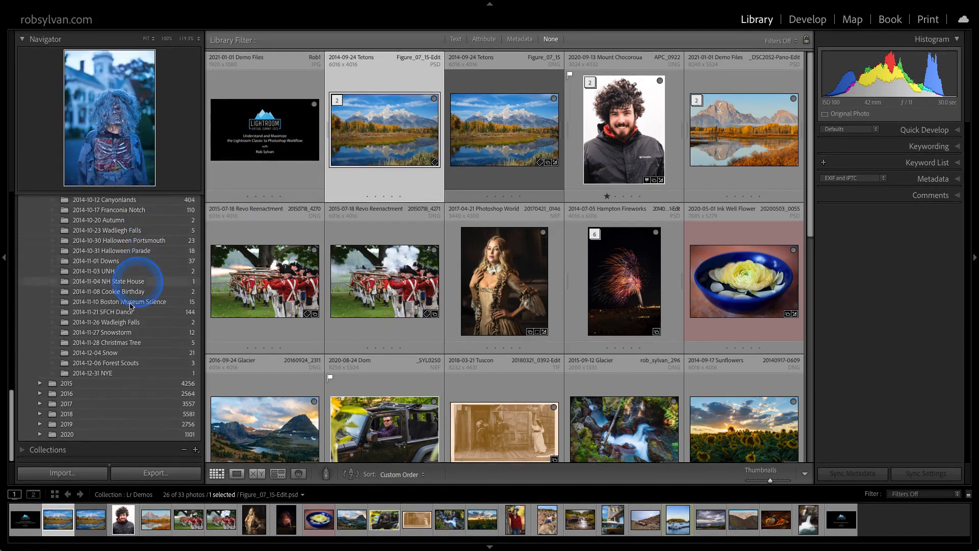
pyautogui.click(95, 449)
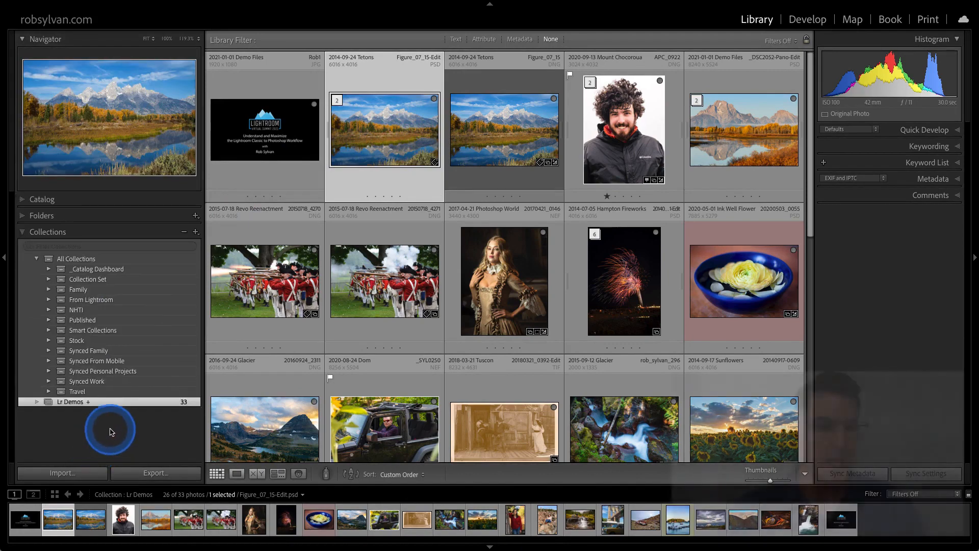
pyautogui.click(36, 258)
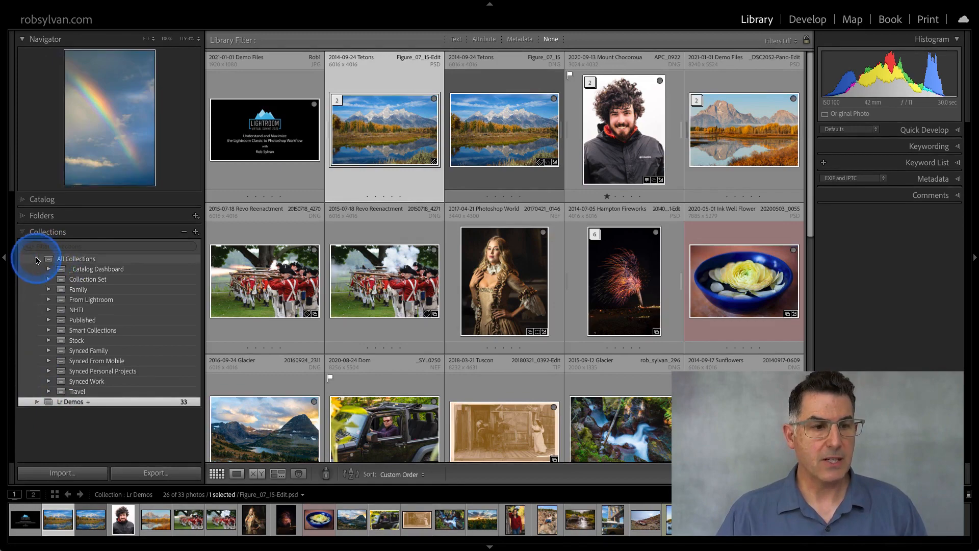
# Step: Collapse the All Collections set and keep the Lr Demos collection open with the Figure_07_15-Edit photo selected
pyautogui.click(46, 273)
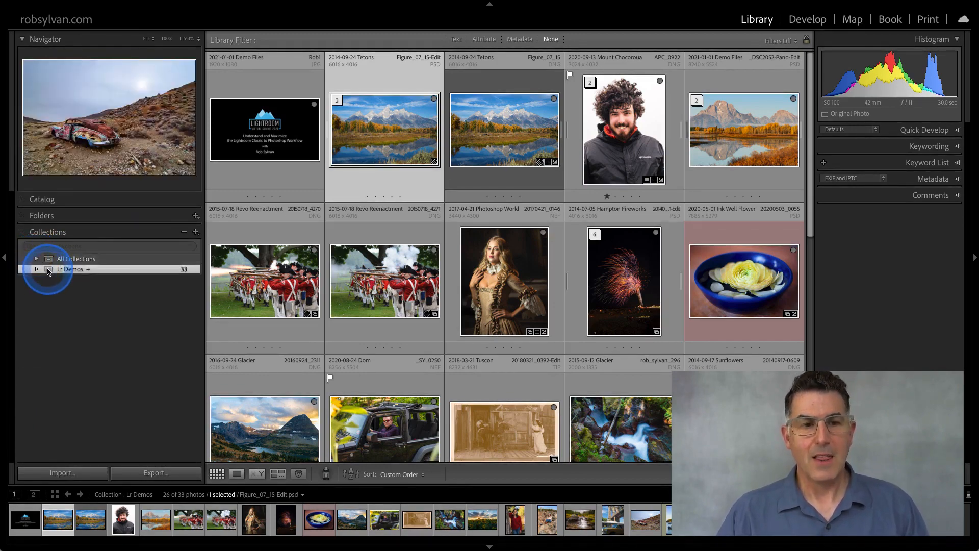
pyautogui.click(416, 142)
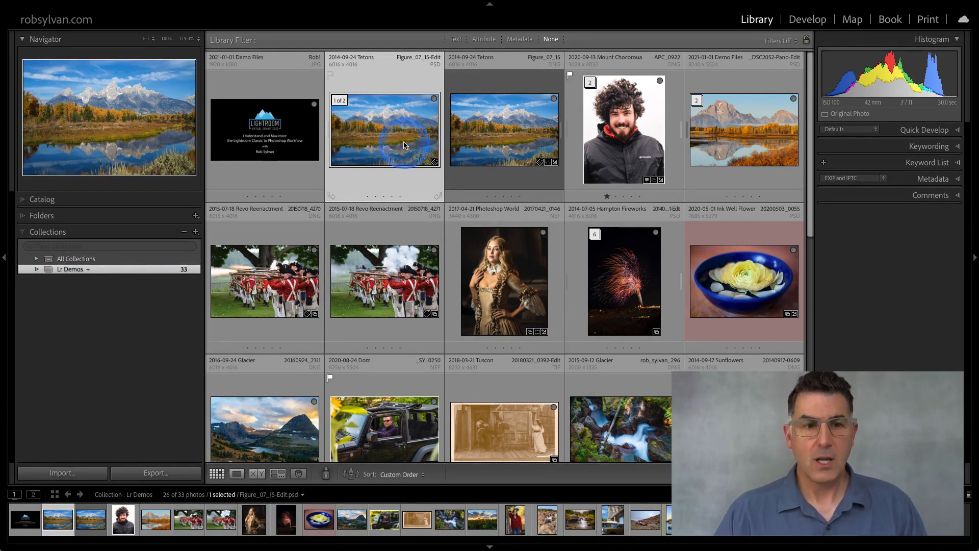
pyautogui.click(71, 268)
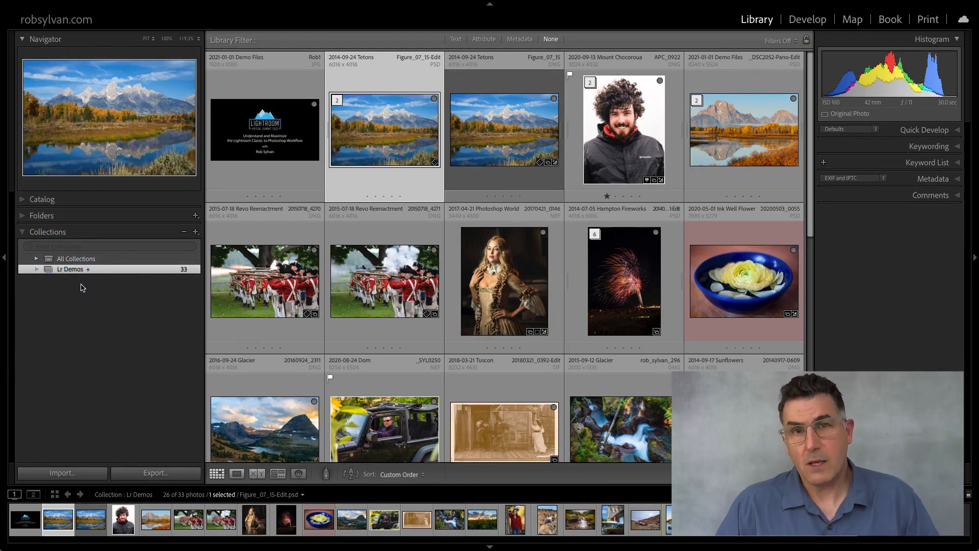
pyautogui.click(55, 271)
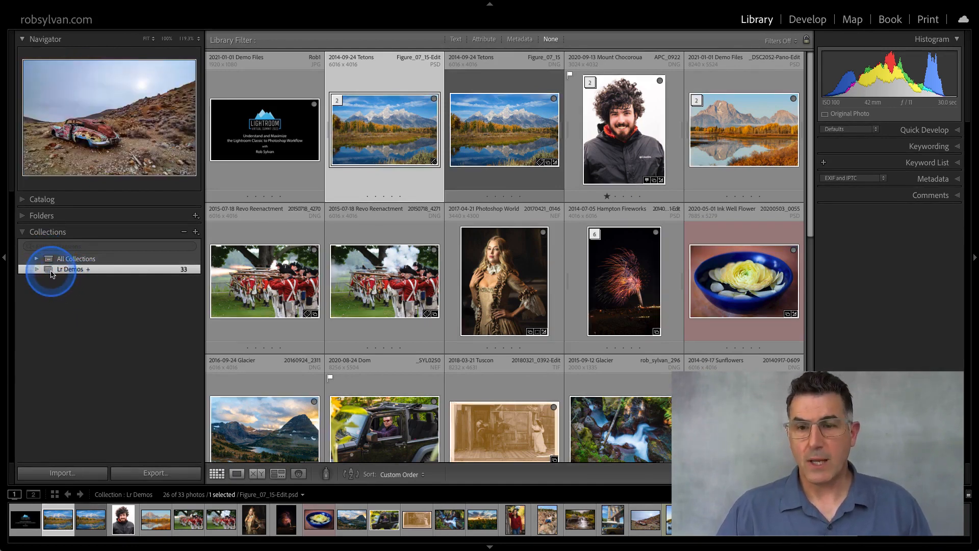
pyautogui.click(50, 273)
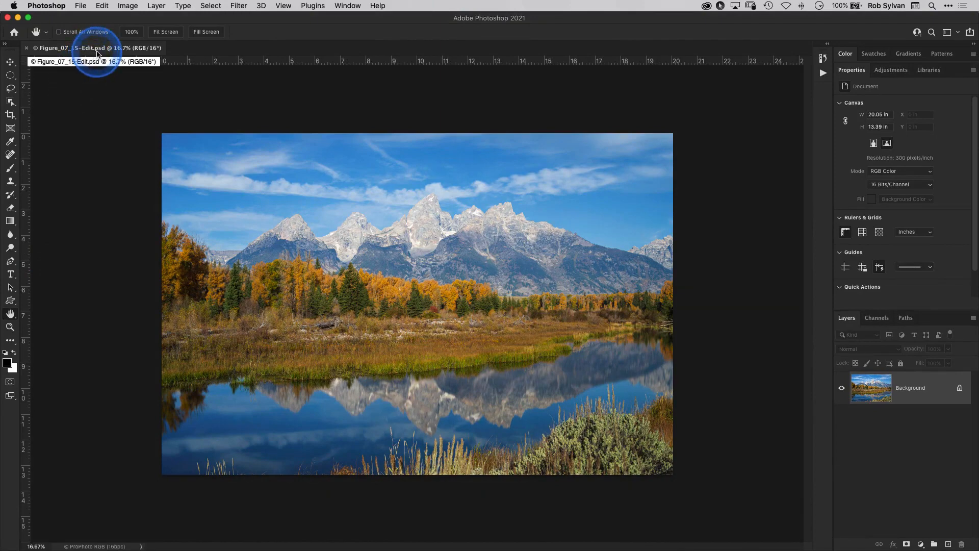
# Step: In Photoshop's File Handling preferences, set Maximize PSD and PSB File Compatibility to Always and apply it
pyautogui.click(50, 7)
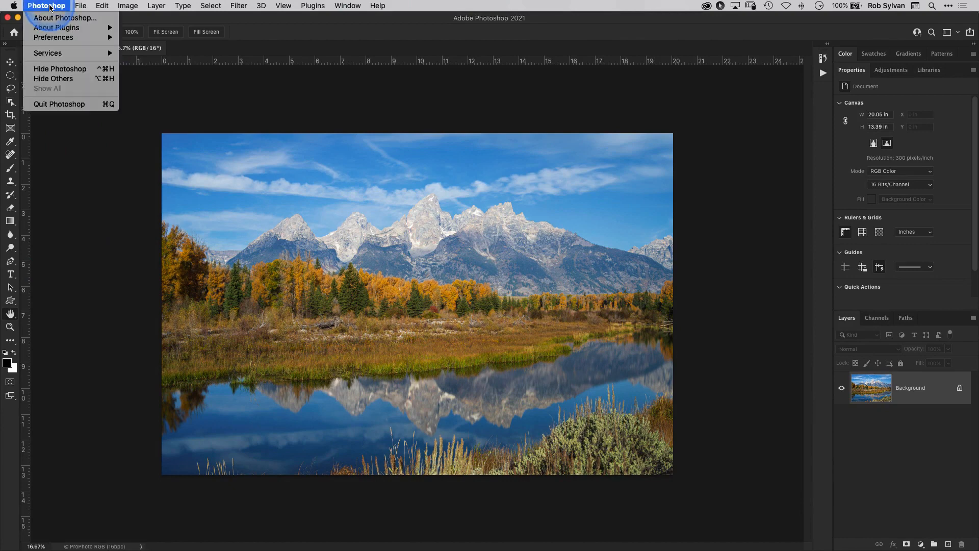
pyautogui.moveTo(51, 37)
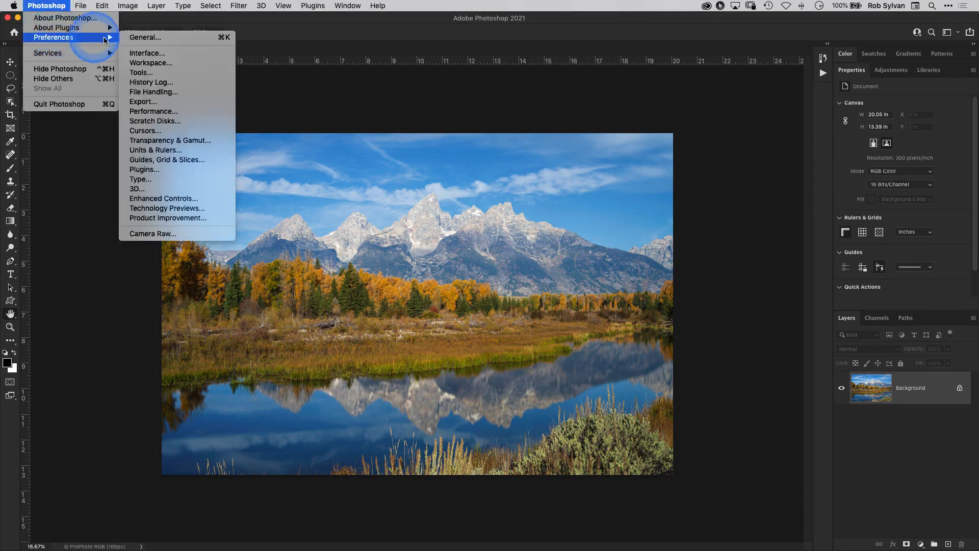
pyautogui.click(144, 92)
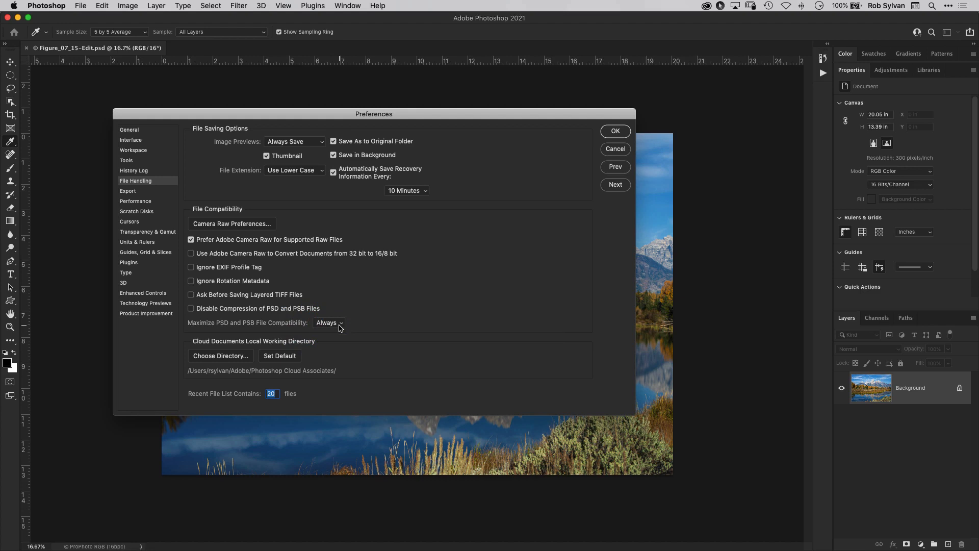
pyautogui.click(338, 324)
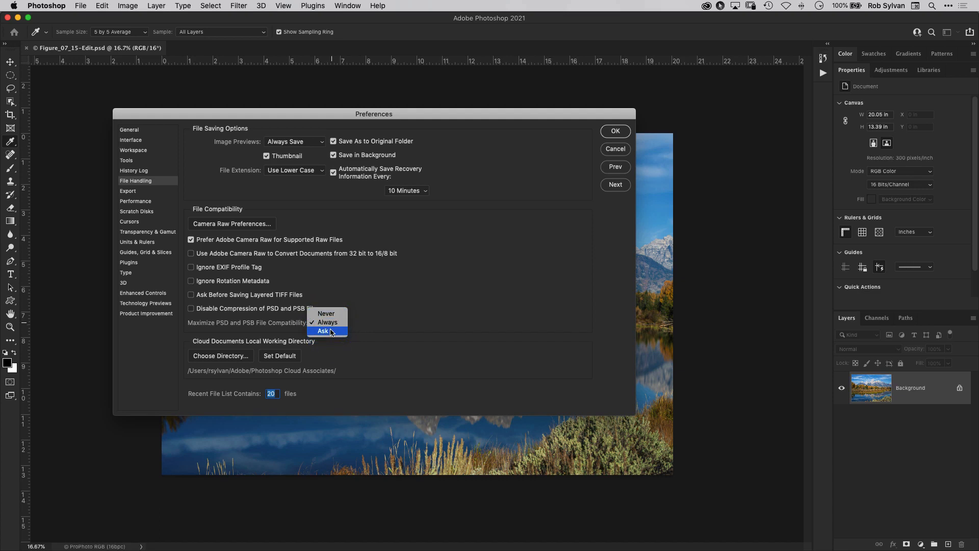
pyautogui.click(329, 322)
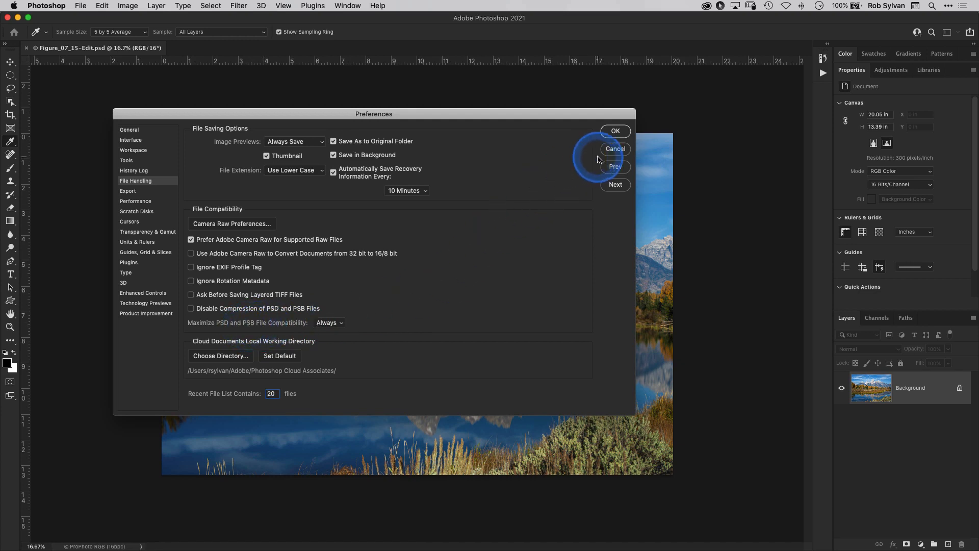
pyautogui.click(615, 131)
pyautogui.press('h')
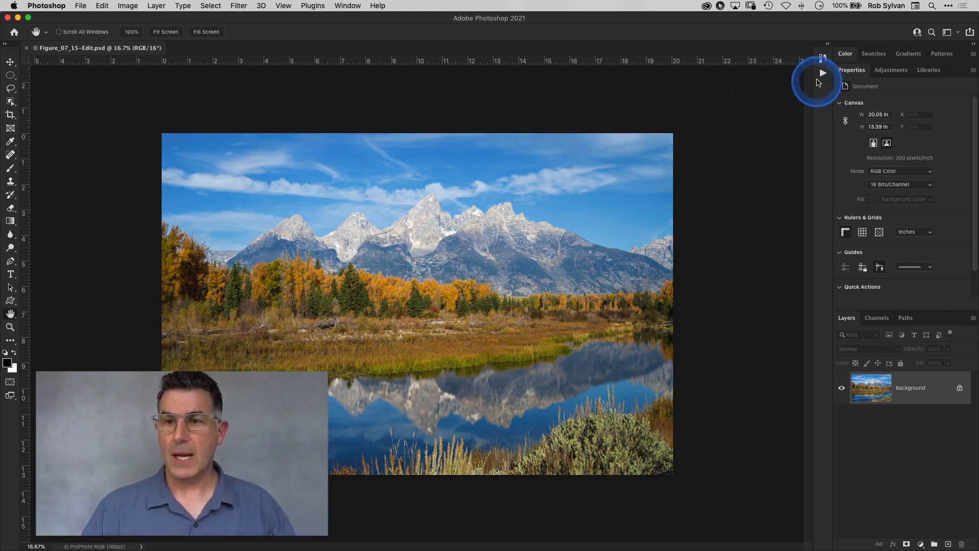
# Step: Run the Contrast Sharpen action from the Sharpen set on the mountain lake photo, and toggle the resulting layer's visibility to compare
pyautogui.click(821, 73)
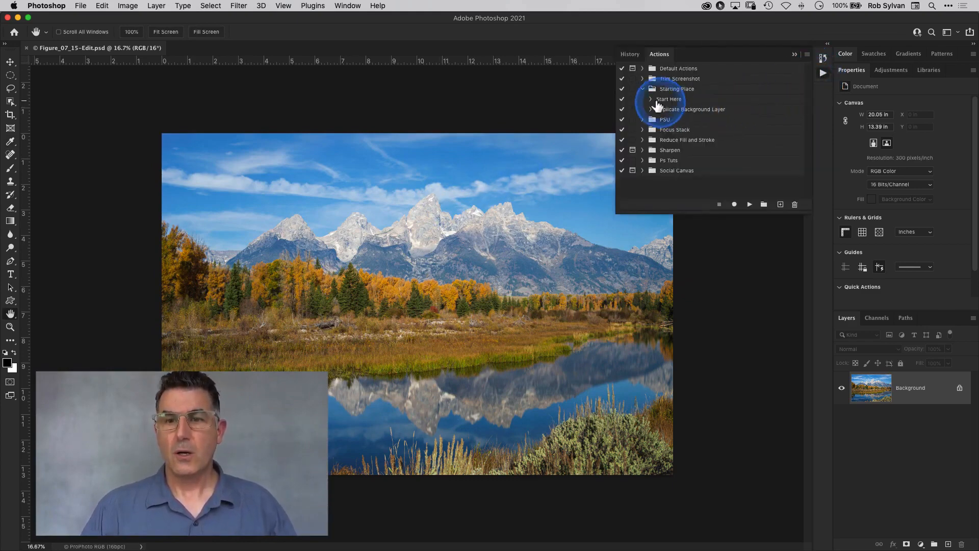
pyautogui.click(642, 90)
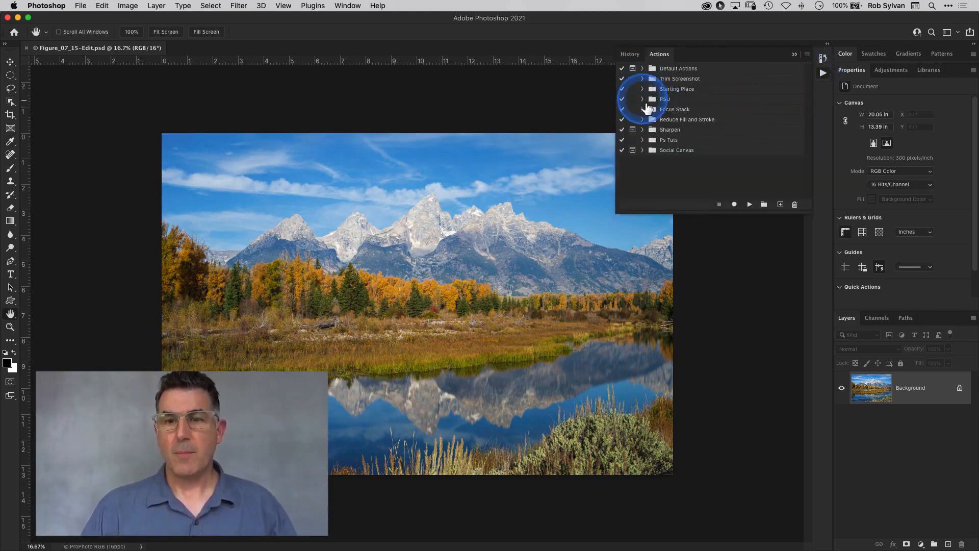
pyautogui.click(642, 130)
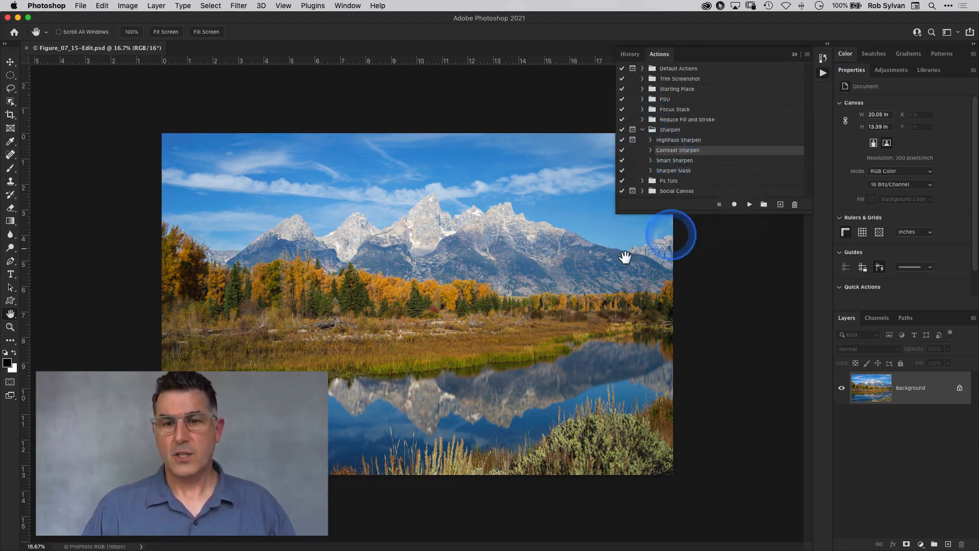
pyautogui.click(749, 204)
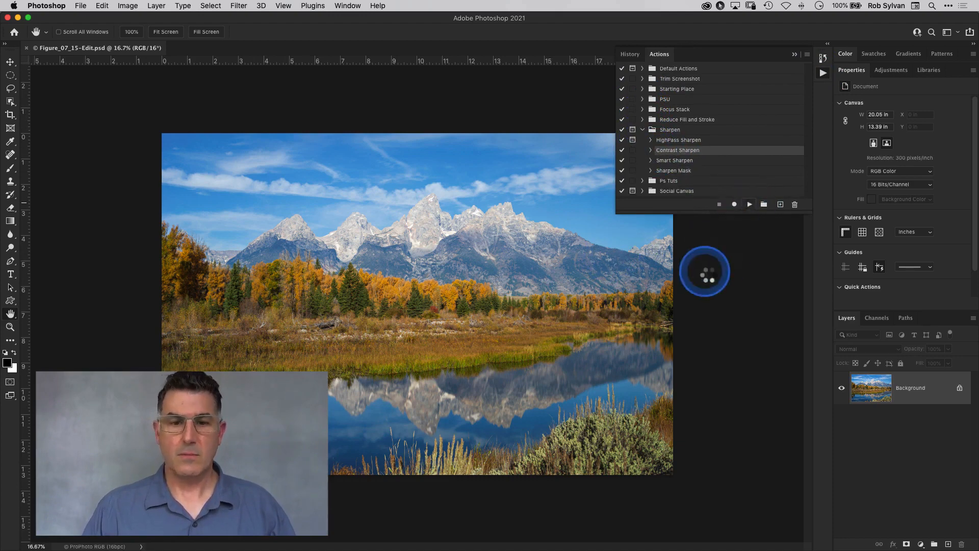
pyautogui.click(843, 389)
pyautogui.click(842, 389)
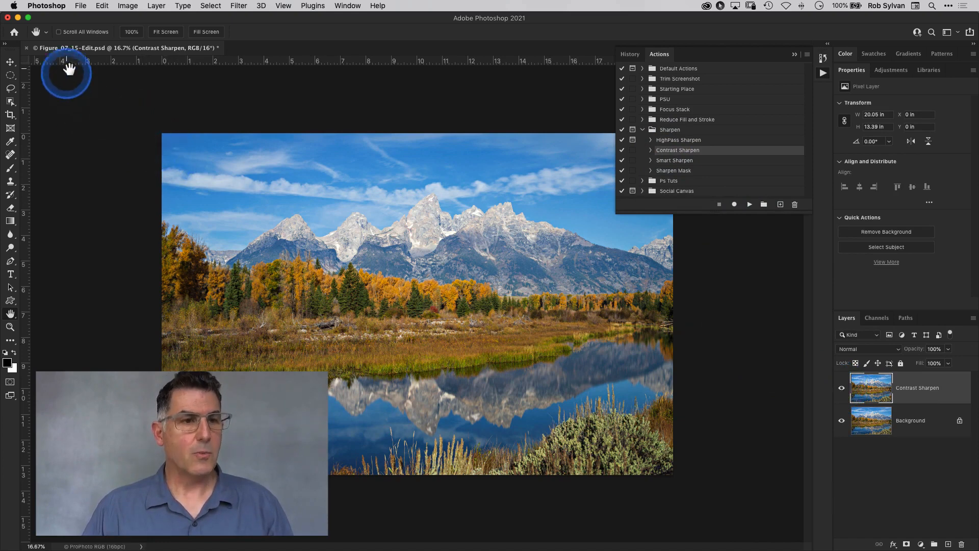
# Step: Save the sharpened Figure_07_15-Edit.psd and close the document
pyautogui.click(74, 6)
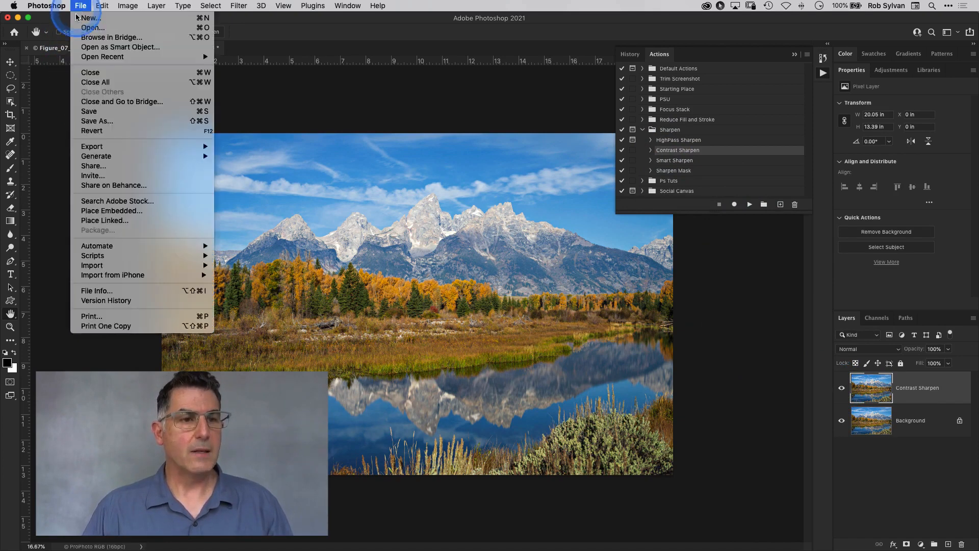
pyautogui.click(90, 113)
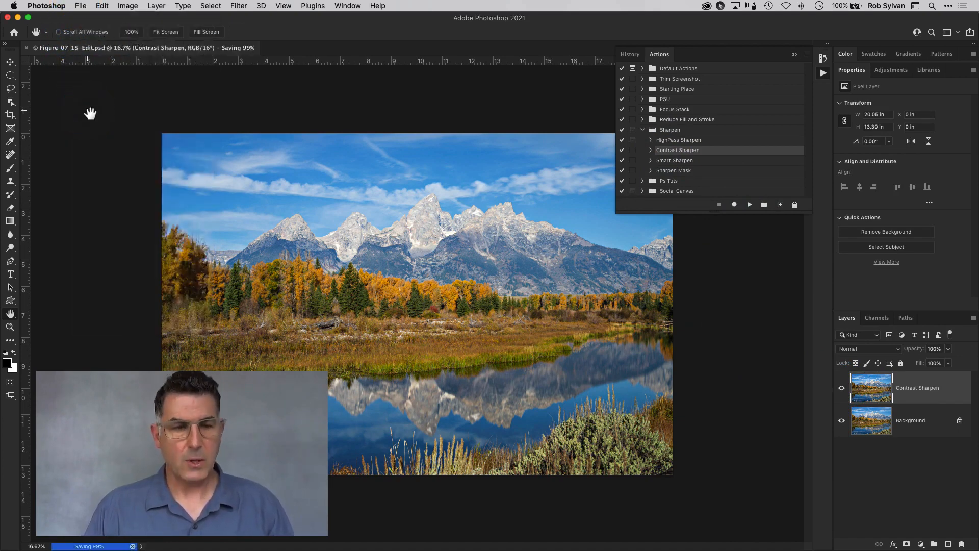
pyautogui.click(80, 6)
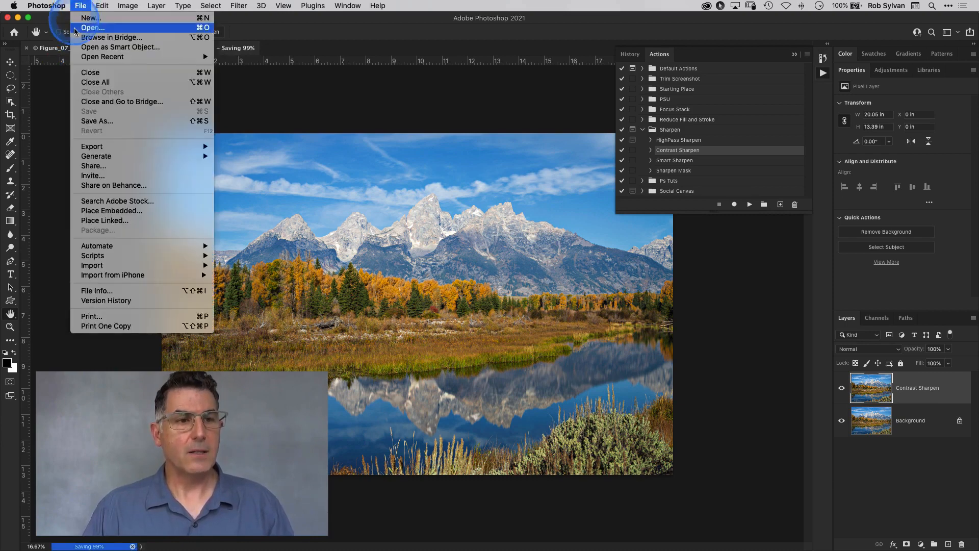
pyautogui.click(86, 74)
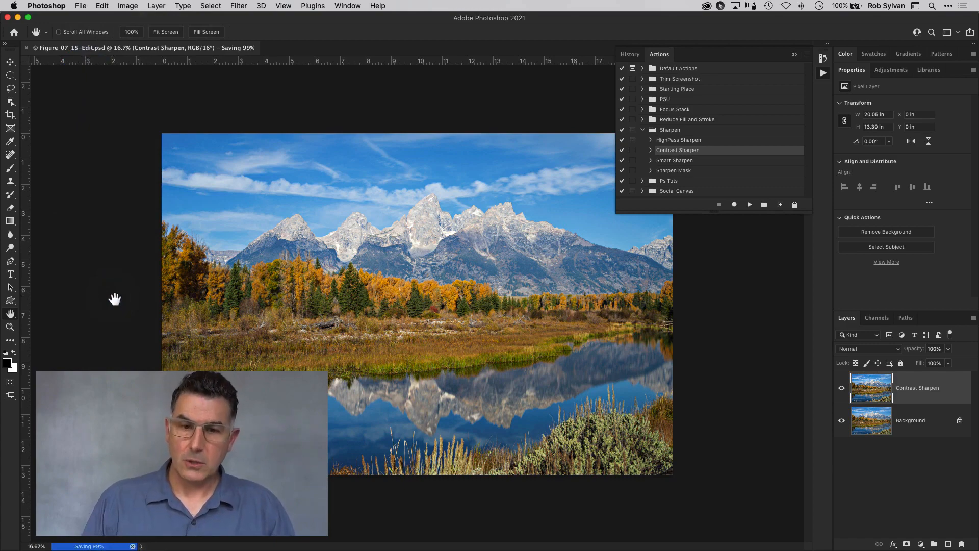
pyautogui.press('super+w')
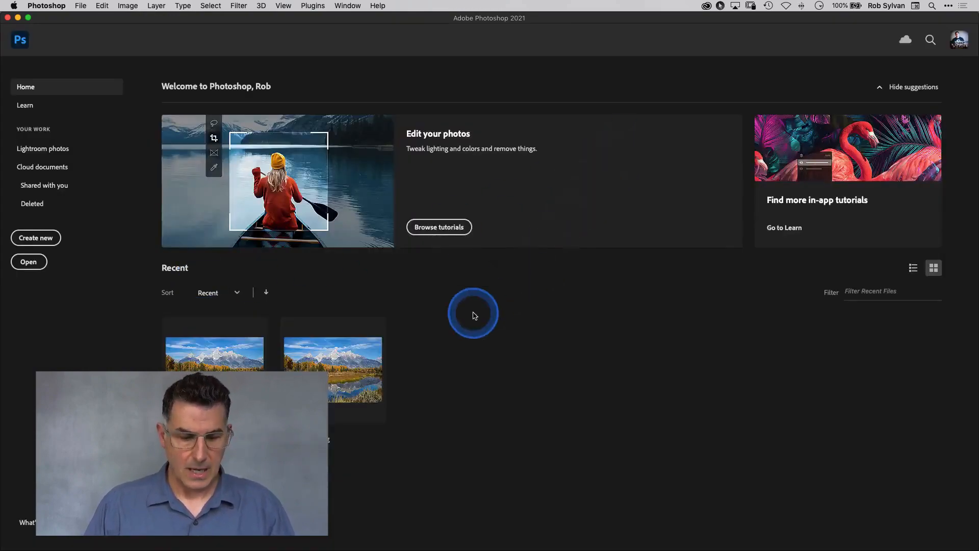
# Step: Switch to Lightroom Classic, review the export settings for Figure_07_15-Edit, and cancel without exporting
pyautogui.hotkey('ctrl', 'Right')
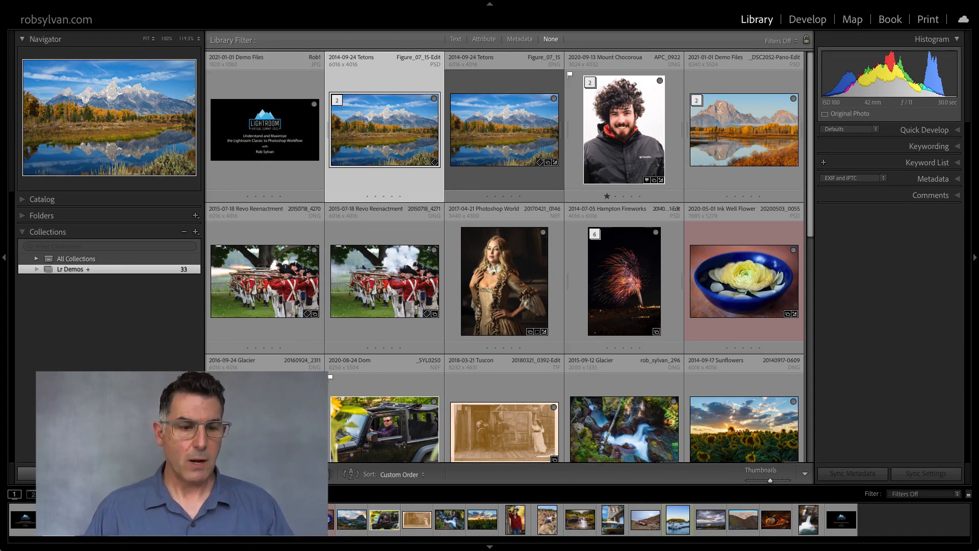
pyautogui.press('super+shift+e')
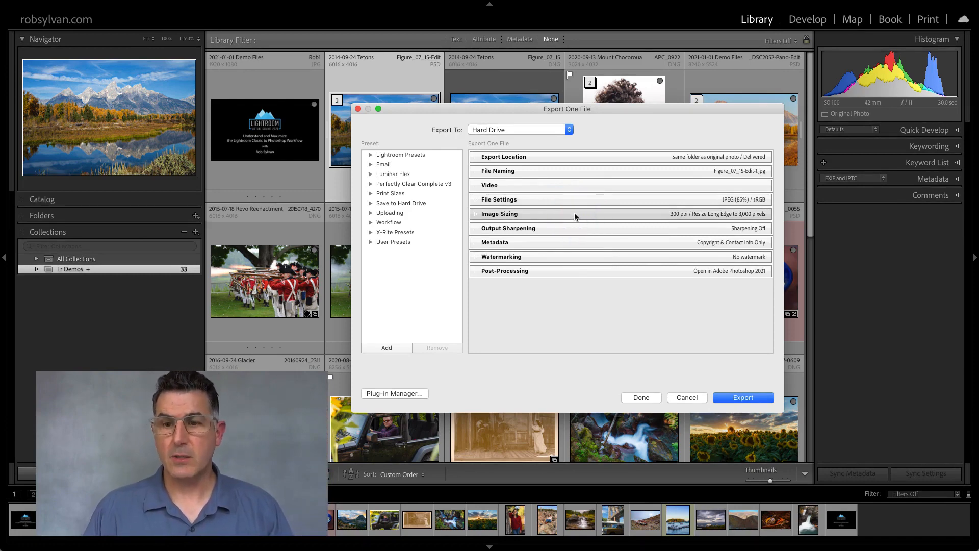
pyautogui.click(573, 227)
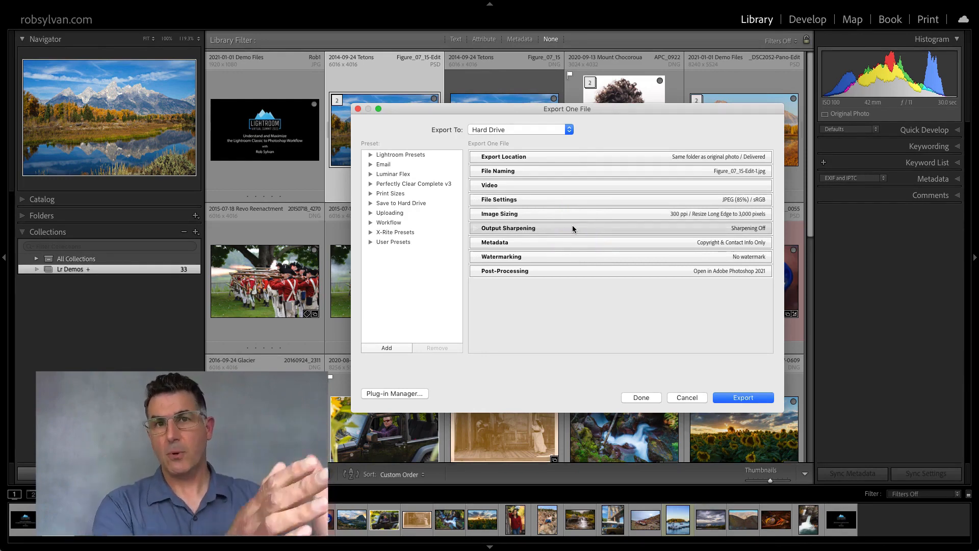
pyautogui.click(681, 397)
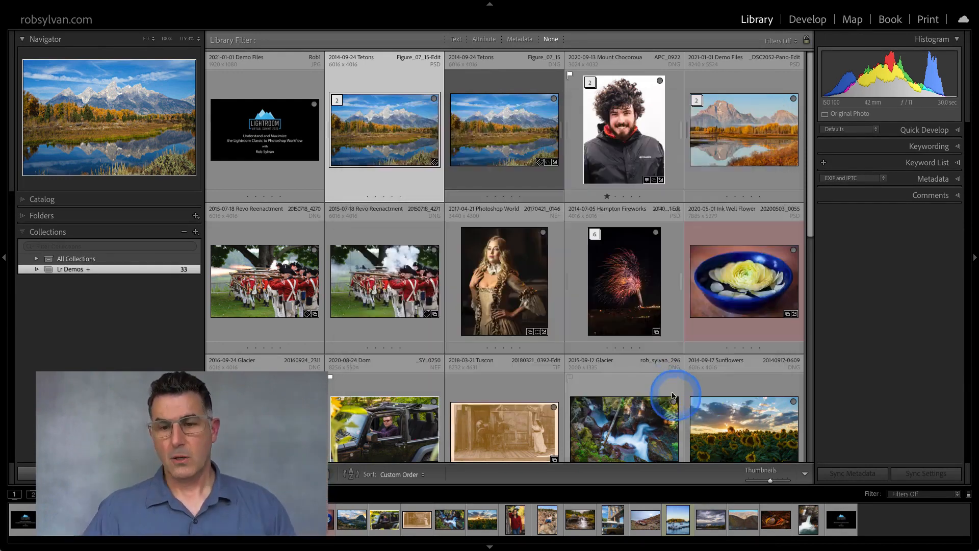
# Step: Compare the original Figure_07_15 photo with its edited PSD copy in the grid
pyautogui.click(500, 127)
pyautogui.click(401, 131)
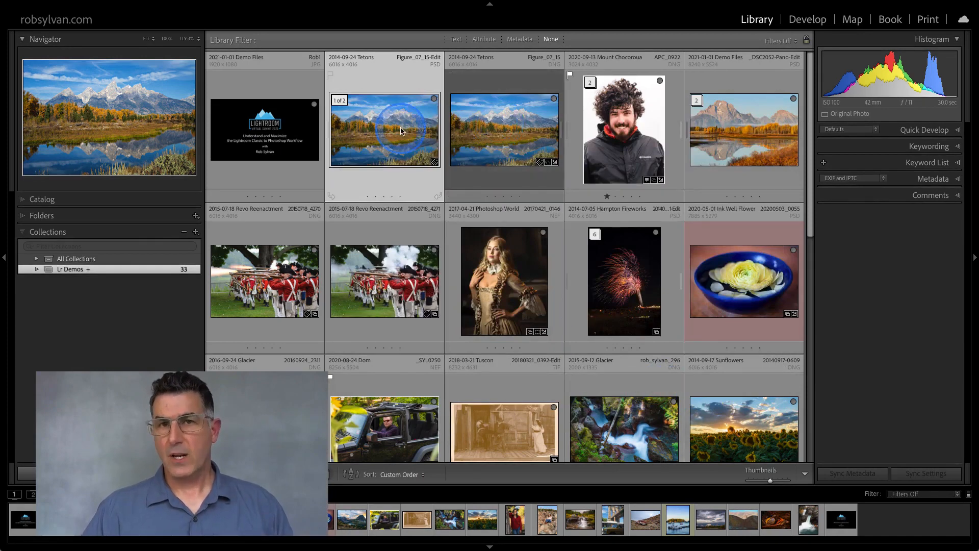
pyautogui.click(383, 143)
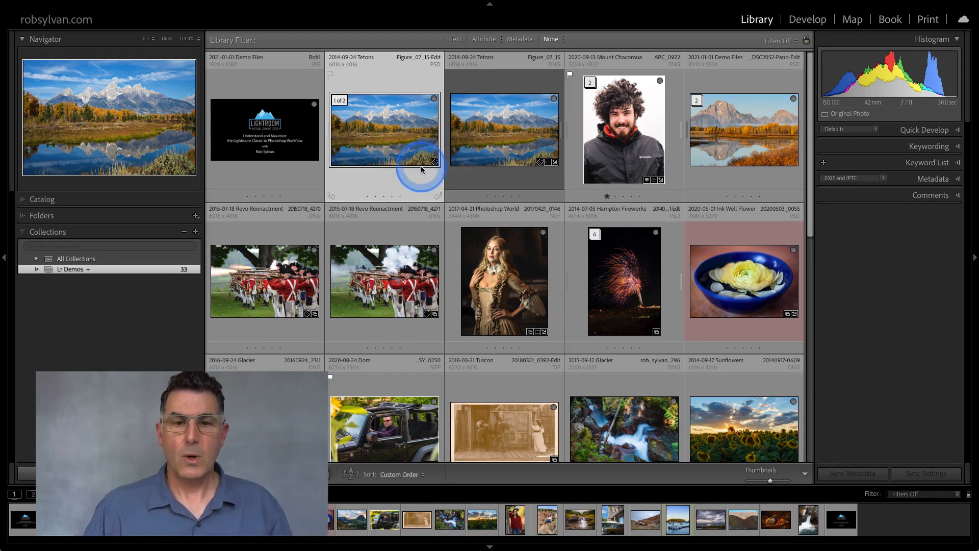
# Step: Expand the stack of the APC_0922 portrait and select its composite PSD, APC_0922-Edit
pyautogui.click(566, 135)
pyautogui.click(568, 133)
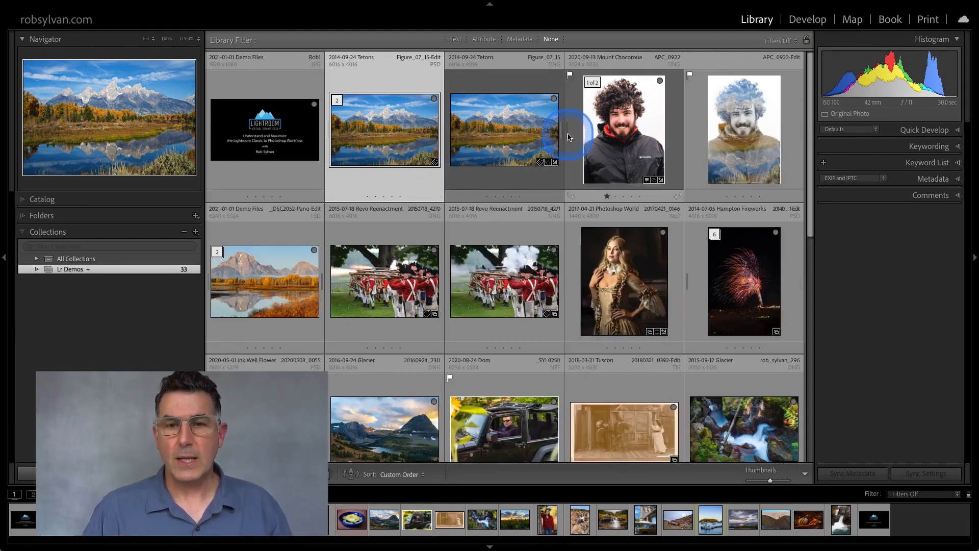
pyautogui.click(722, 140)
pyautogui.click(619, 140)
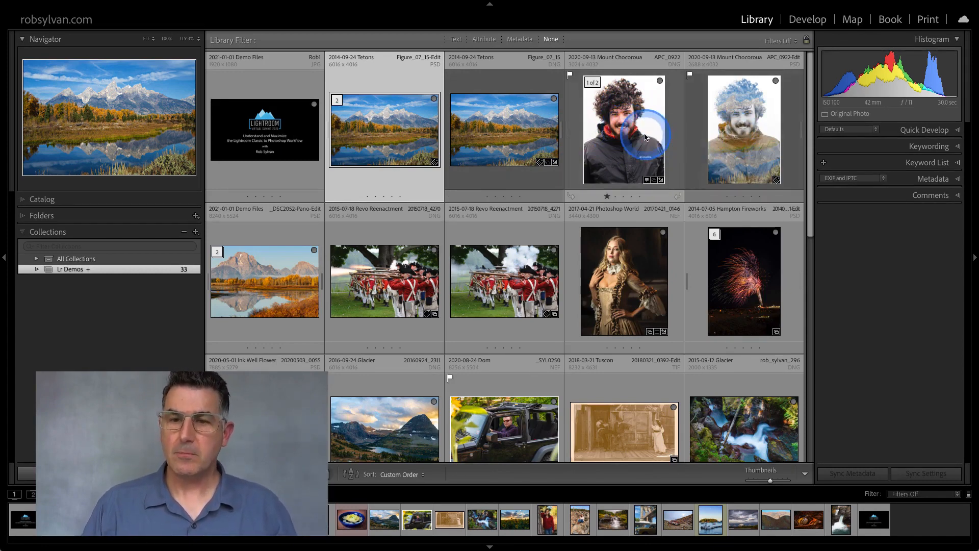
pyautogui.click(706, 125)
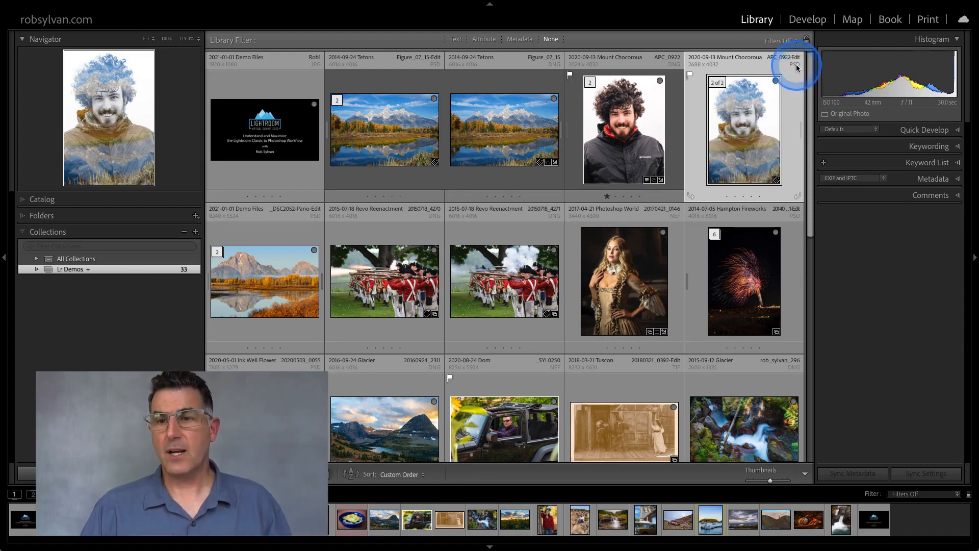
# Step: Examine the What to Edit options for editing APC_0922-Edit in Adobe Photoshop 2021, and cancel without opening the photo
pyautogui.rightClick(751, 113)
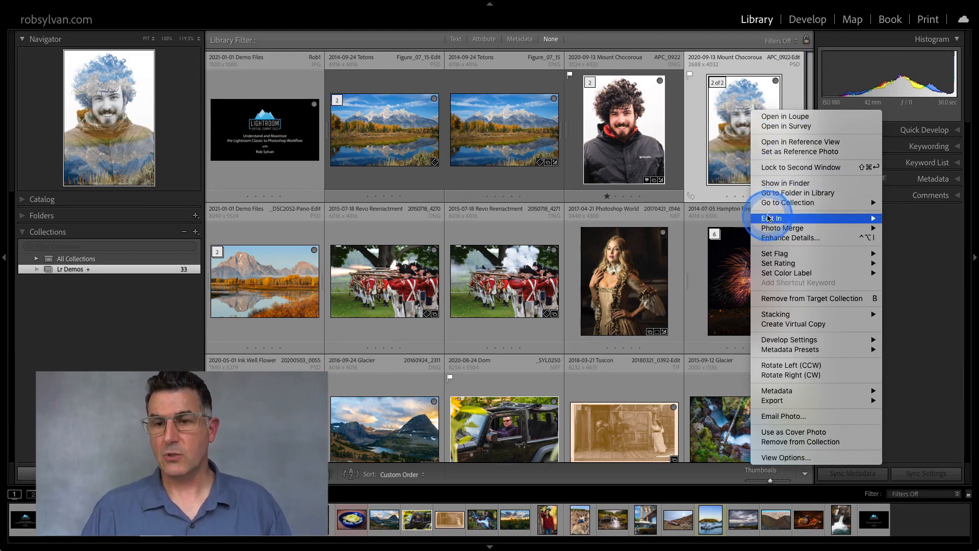
pyautogui.moveTo(770, 218)
pyautogui.click(724, 220)
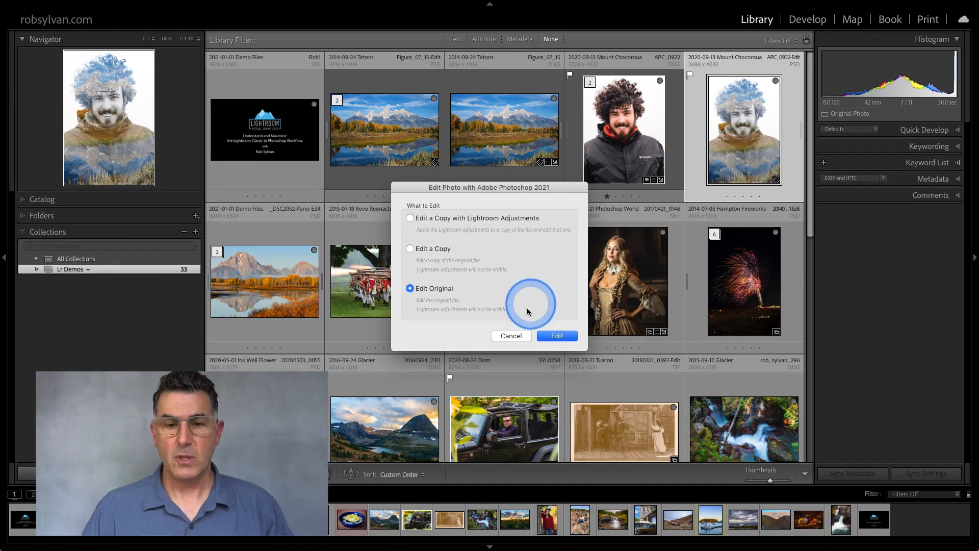
pyautogui.click(515, 335)
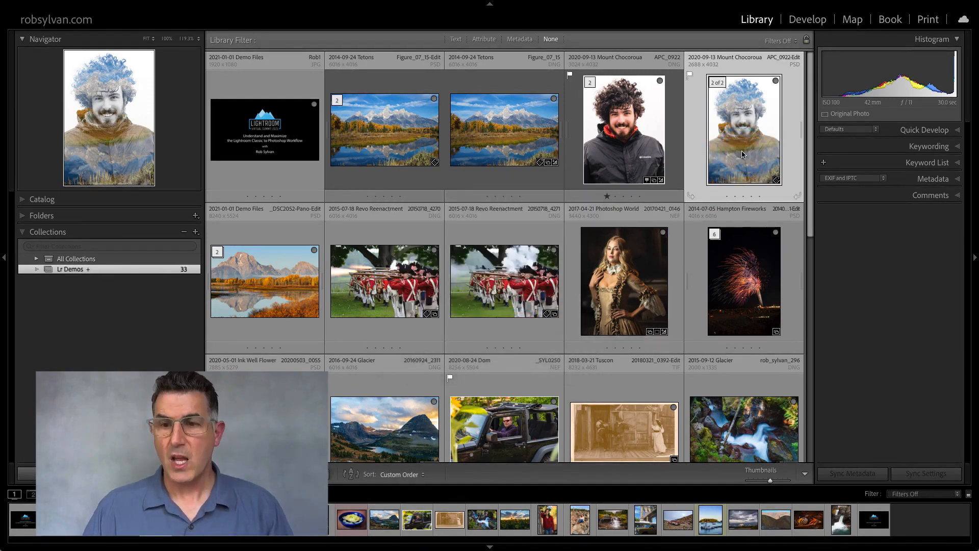
# Step: Apply a green global color grade to APC_0922-Edit in Develop, with hue 123 and saturation 100, and return to the grid
pyautogui.press('d')
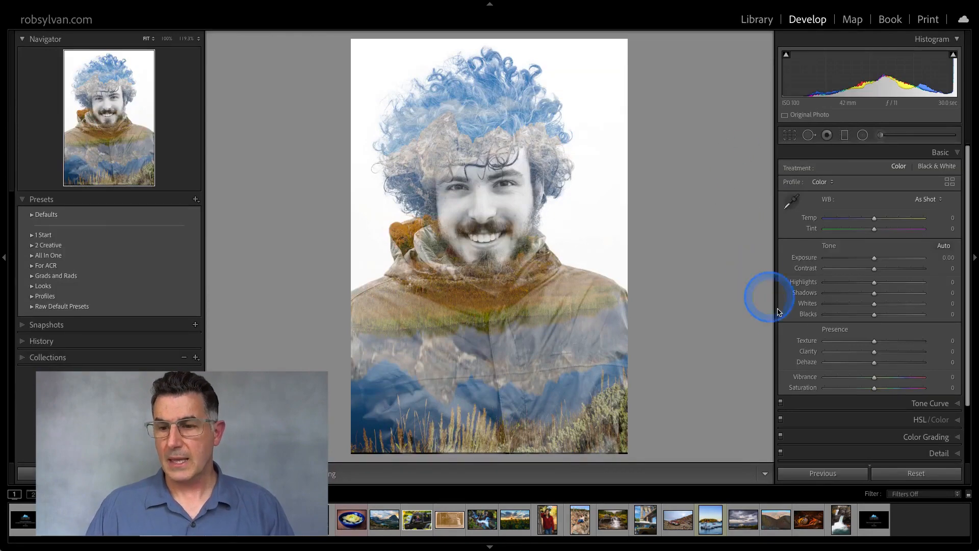
pyautogui.click(883, 439)
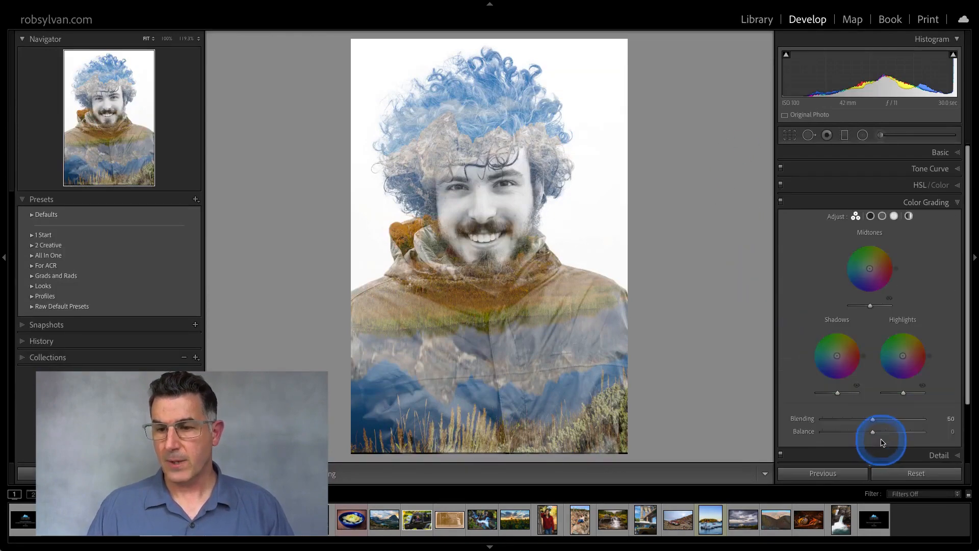
pyautogui.click(909, 216)
pyautogui.moveTo(896, 247); pyautogui.dragTo(841, 246)
pyautogui.click(780, 201)
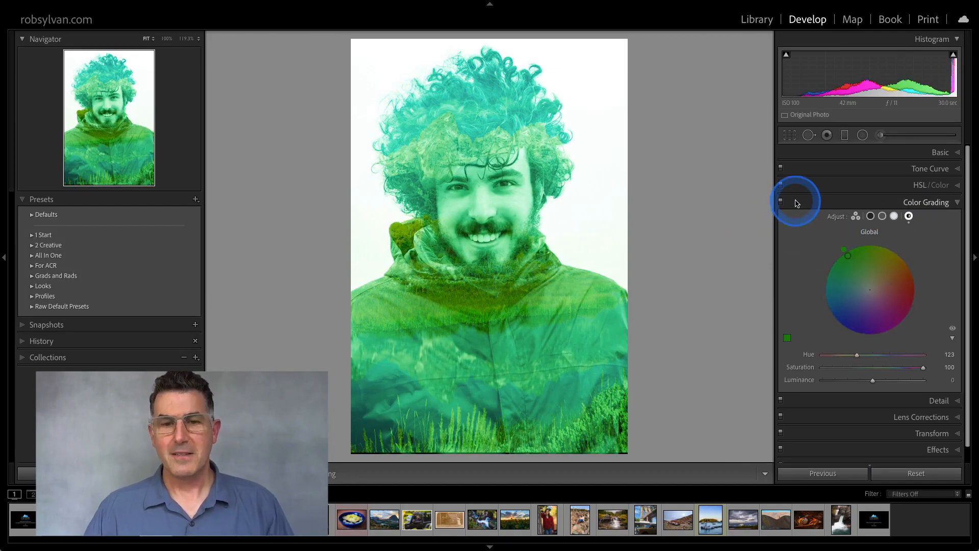
pyautogui.click(797, 203)
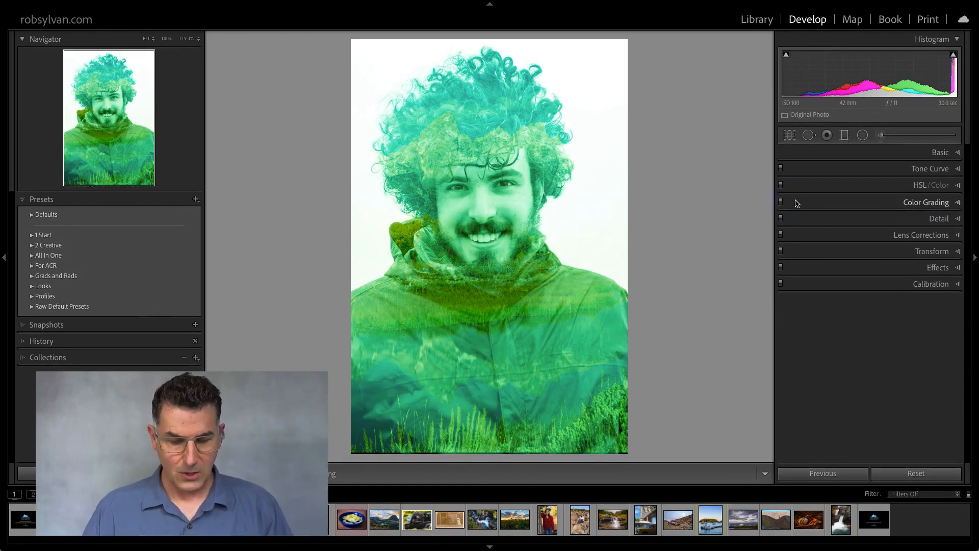
pyautogui.press('g')
pyautogui.click(760, 183)
pyautogui.click(775, 180)
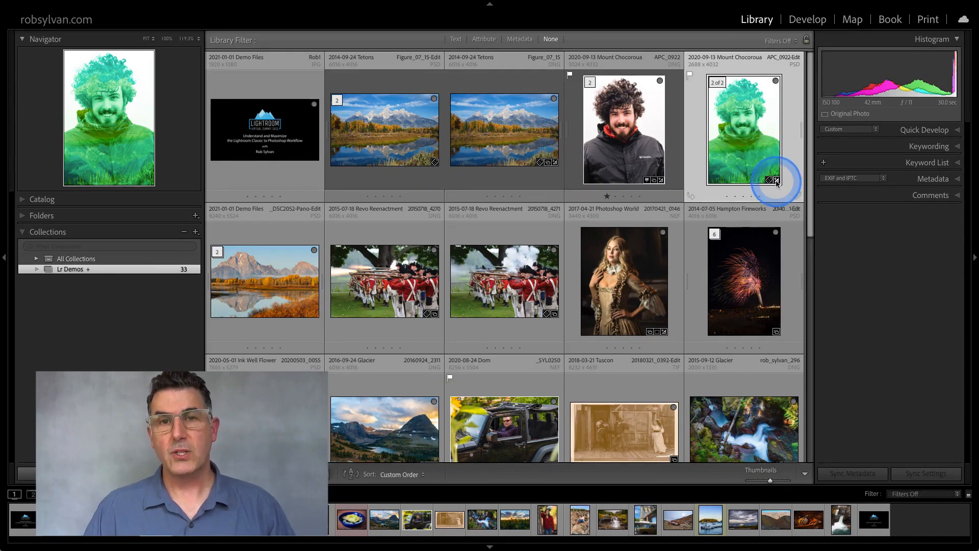
# Step: Open APC_0922-Edit in Adobe Photoshop 2021 using the Edit Original option
pyautogui.click(748, 151)
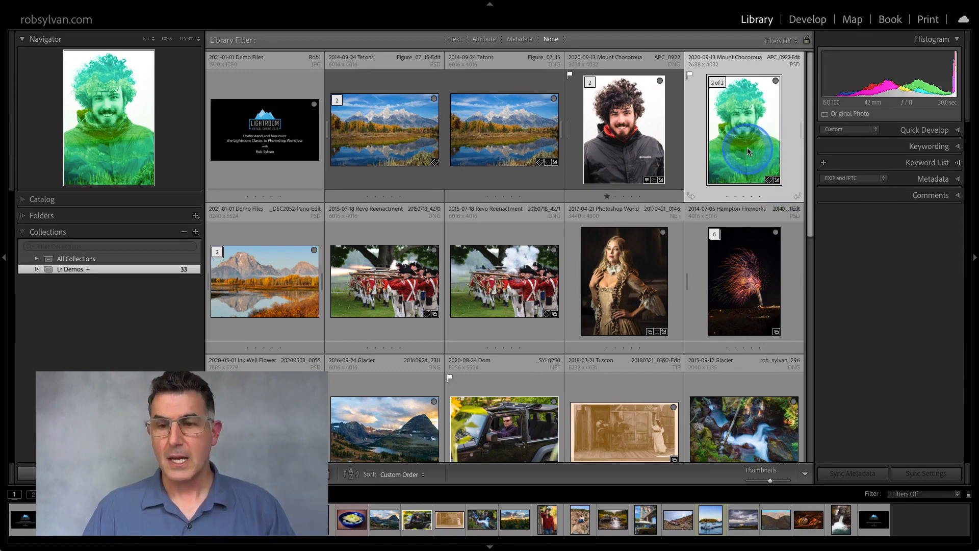
pyautogui.rightClick(747, 147)
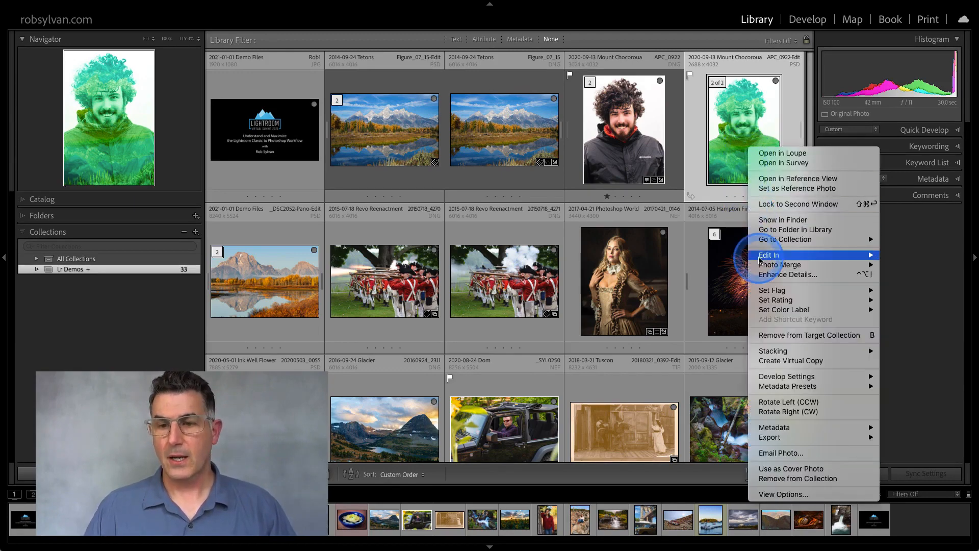
pyautogui.click(712, 255)
pyautogui.click(438, 295)
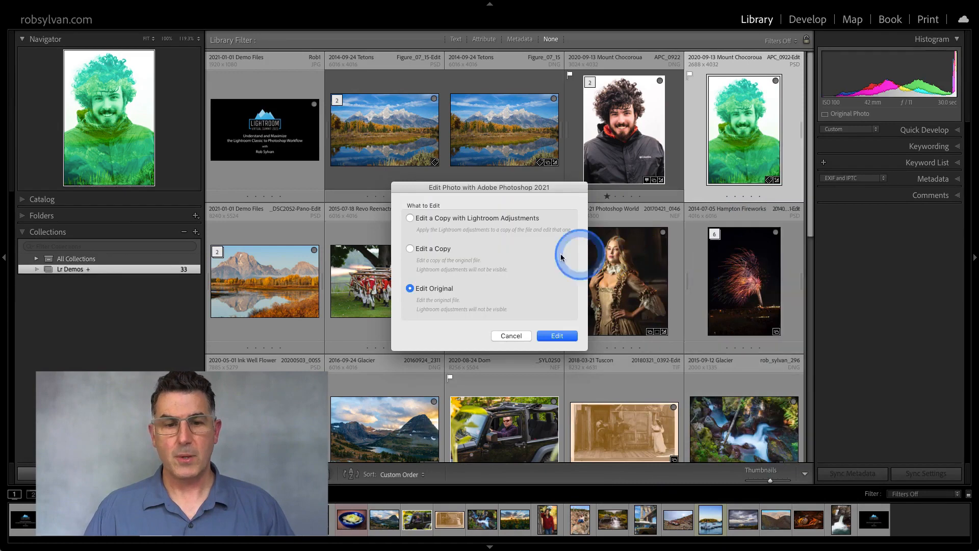
pyautogui.click(426, 311)
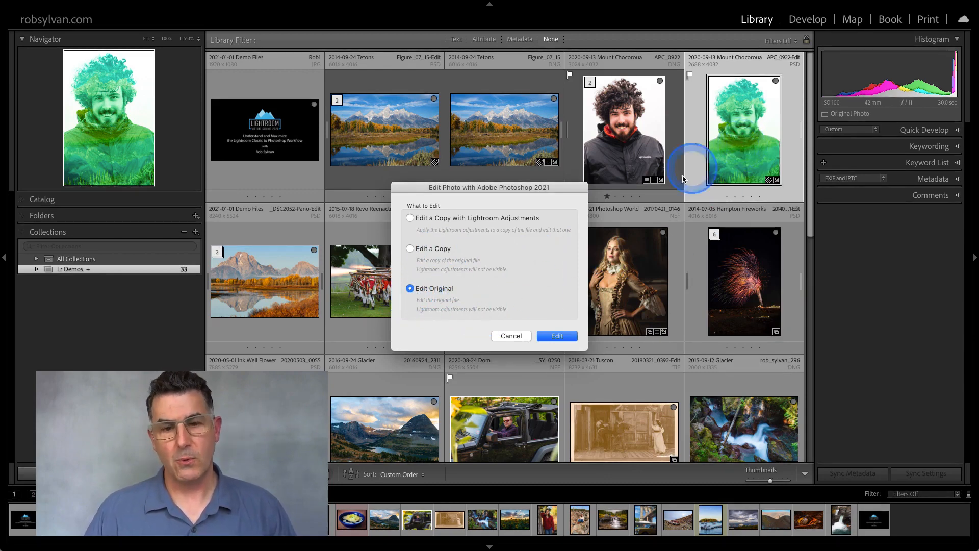
pyautogui.click(555, 336)
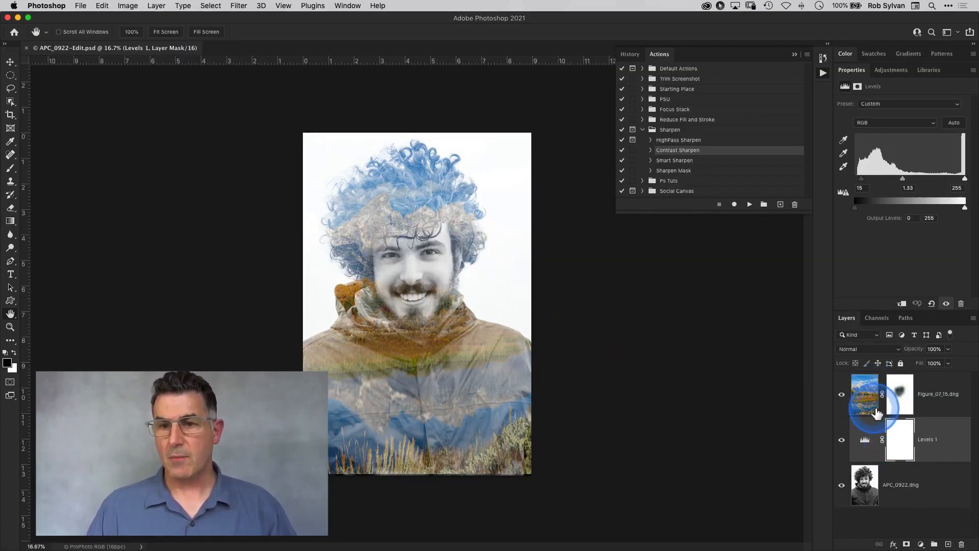
# Step: Collapse the Actions list and paint black over the man's beard and mouth on the Figure_07_15.dng layer mask with the Brush tool
pyautogui.click(795, 54)
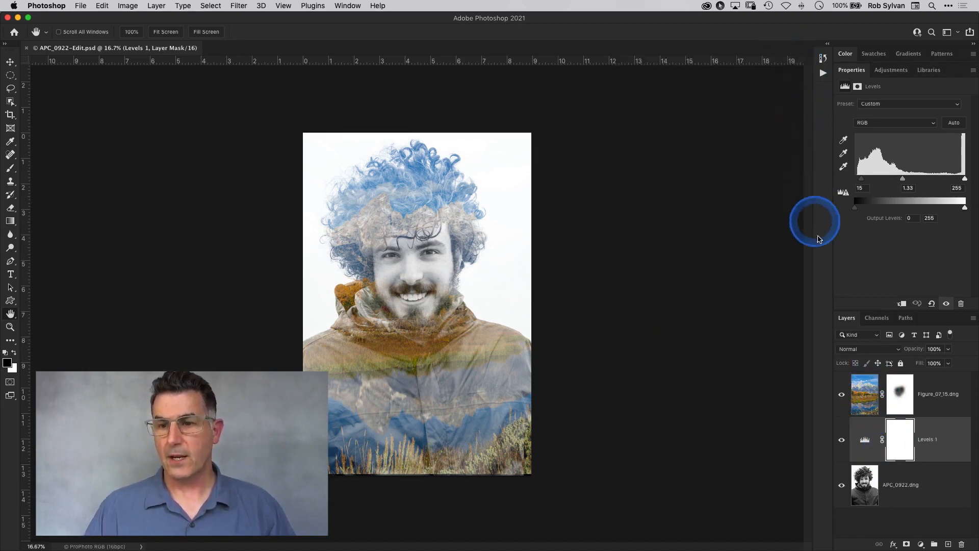
pyautogui.click(900, 404)
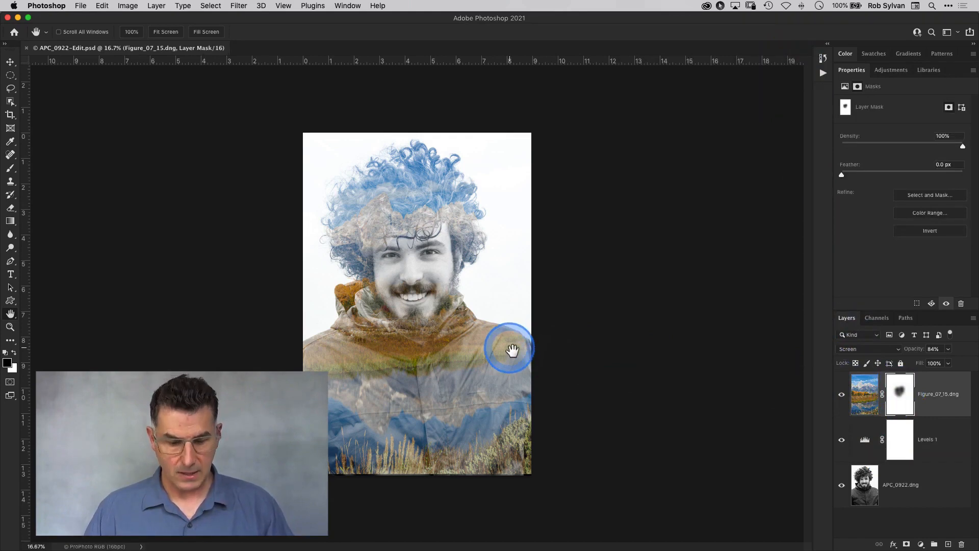
pyautogui.press('b')
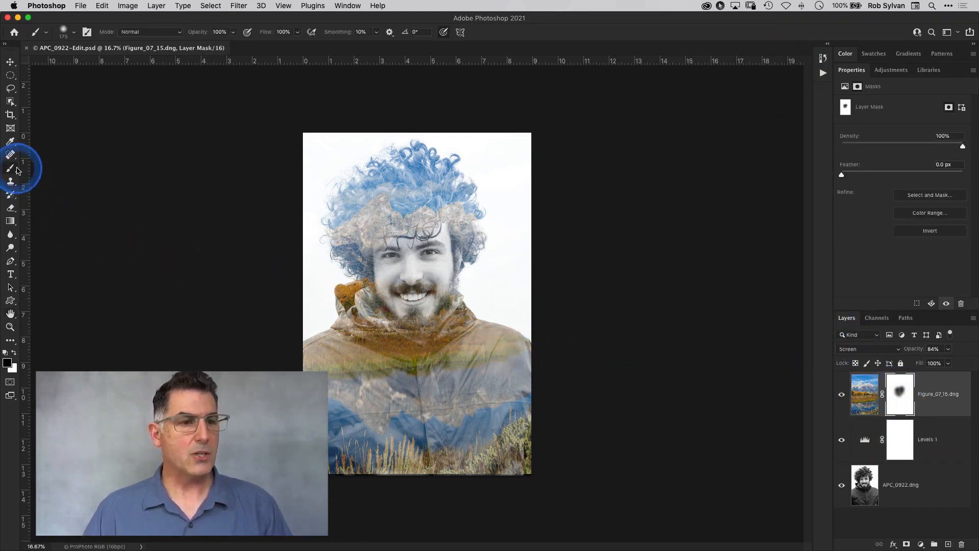
pyautogui.moveTo(414, 322)
pyautogui.mouseDown()
pyautogui.moveTo(415, 293)
pyautogui.moveTo(433, 255)
pyautogui.moveTo(399, 259)
pyautogui.moveTo(400, 290)
pyautogui.mouseUp()
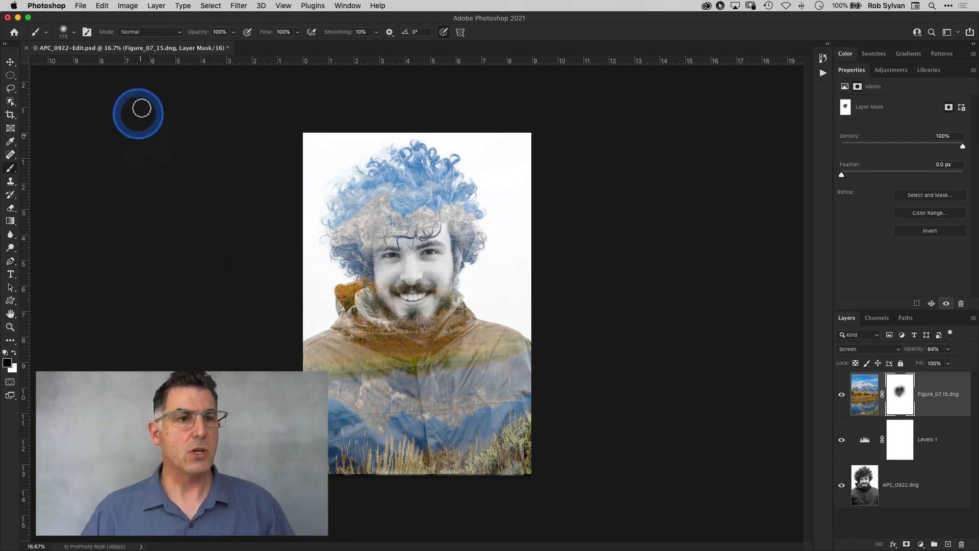
# Step: Save the changes to APC_0922-Edit.psd and close the document
pyautogui.click(81, 6)
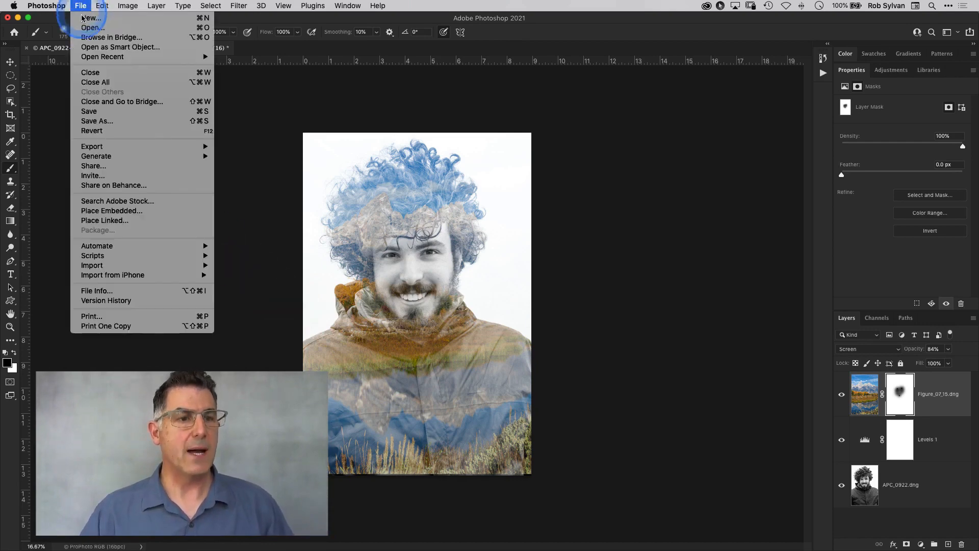
pyautogui.click(90, 112)
pyautogui.click(81, 6)
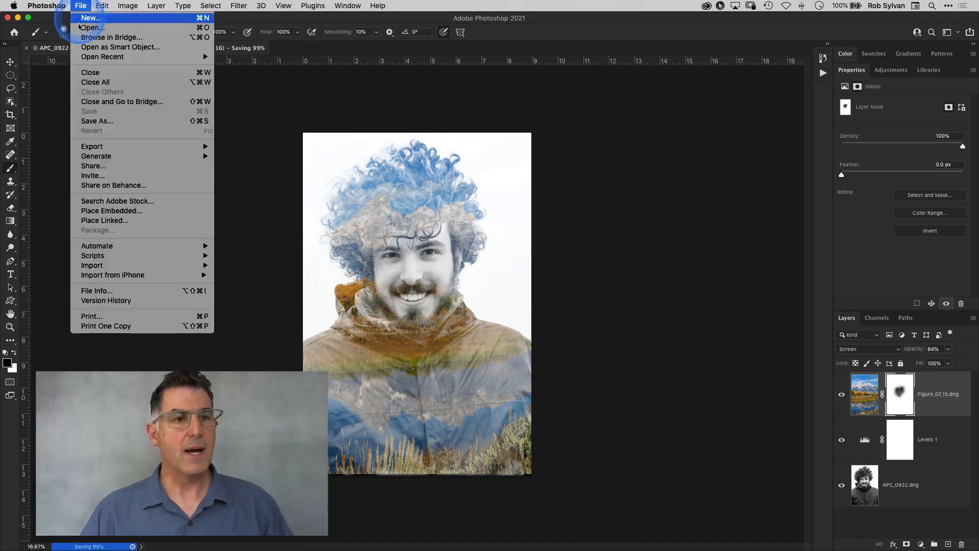
pyautogui.click(86, 76)
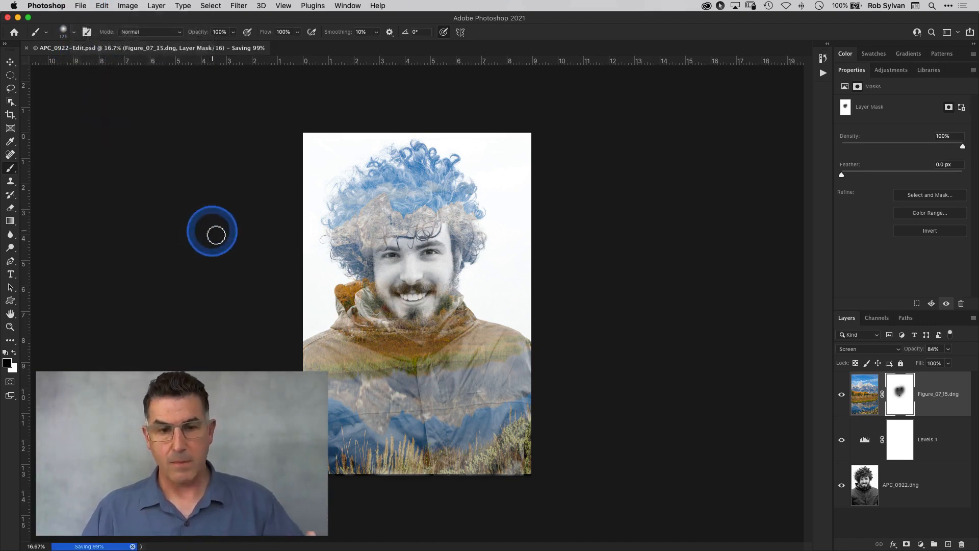
pyautogui.click(212, 231)
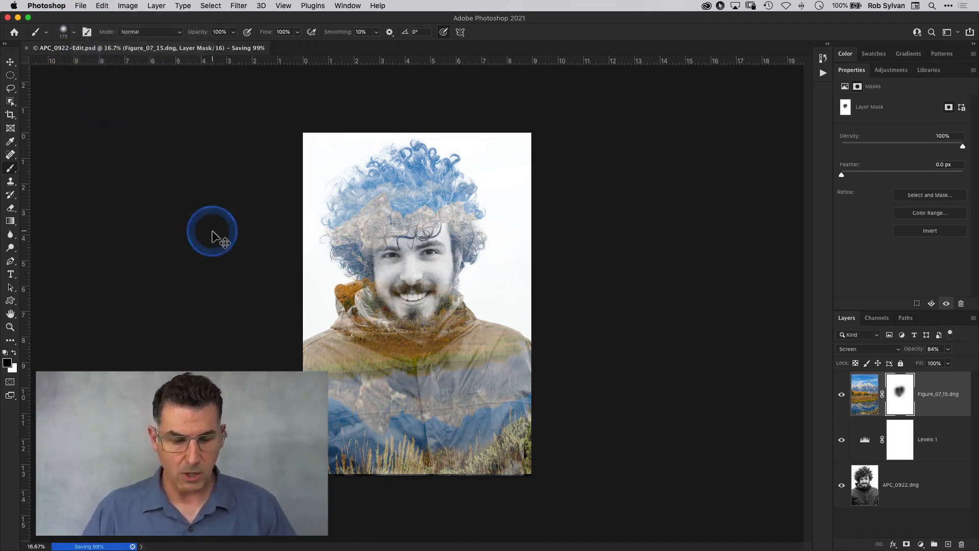
# Step: Switch to Lightroom Classic and examine the re-edited APC_0922-Edit thumbnail in the grid
pyautogui.press('super+Tab')
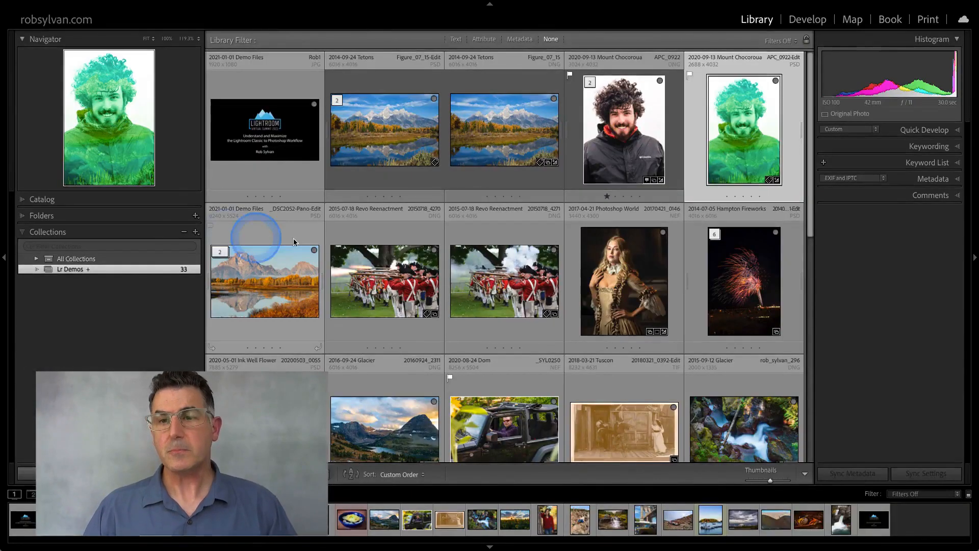
pyautogui.click(750, 148)
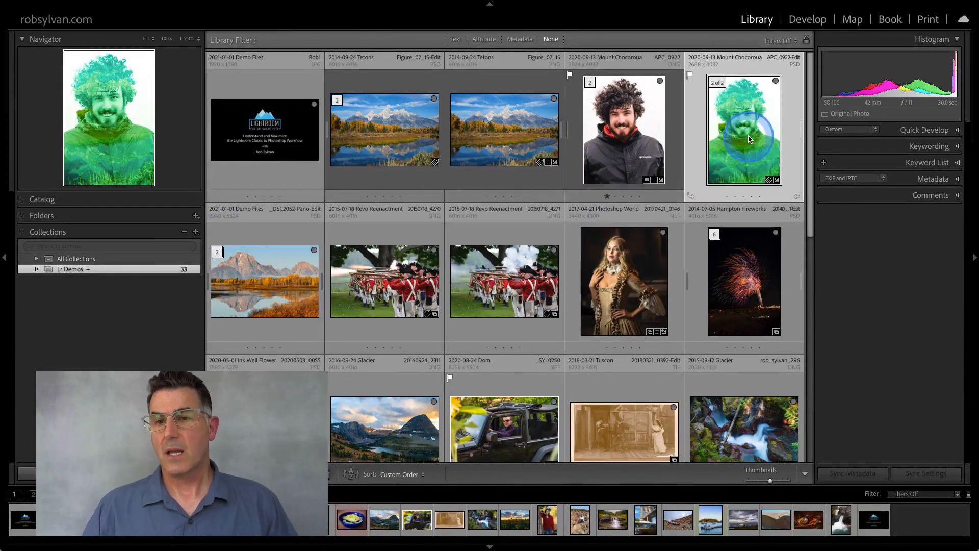
pyautogui.click(741, 137)
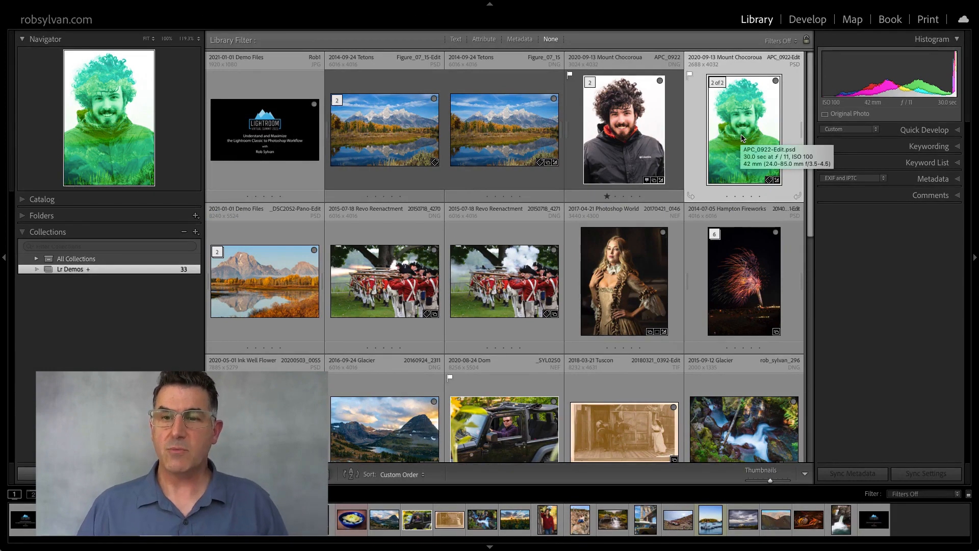
pyautogui.click(742, 136)
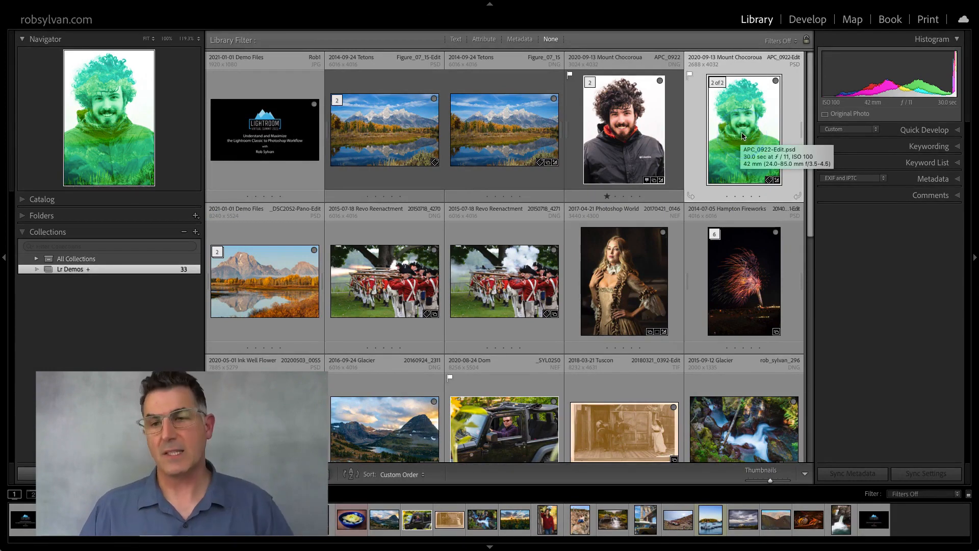
pyautogui.click(802, 236)
pyautogui.click(748, 165)
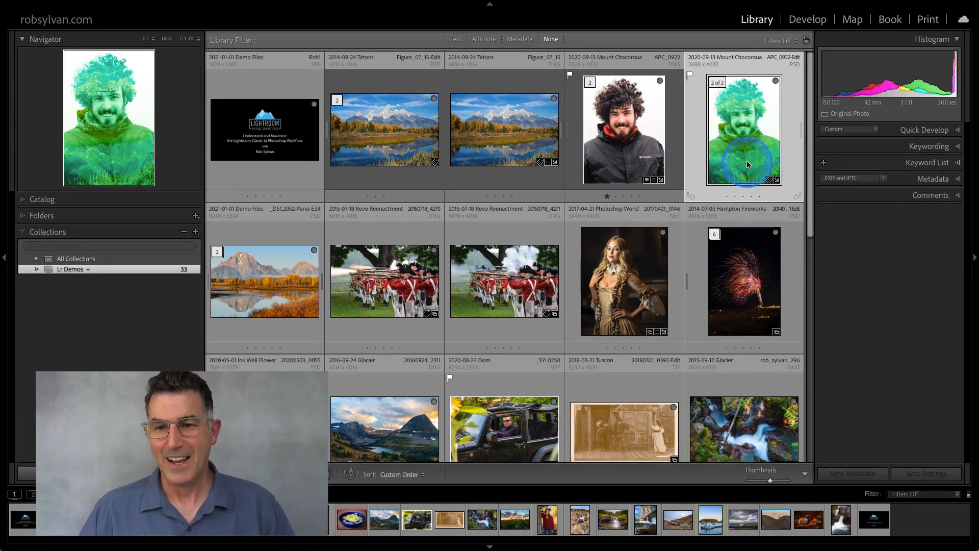
# Step: Reset all Develop adjustments on APC_0922-Edit and return to the Library grid
pyautogui.press('d')
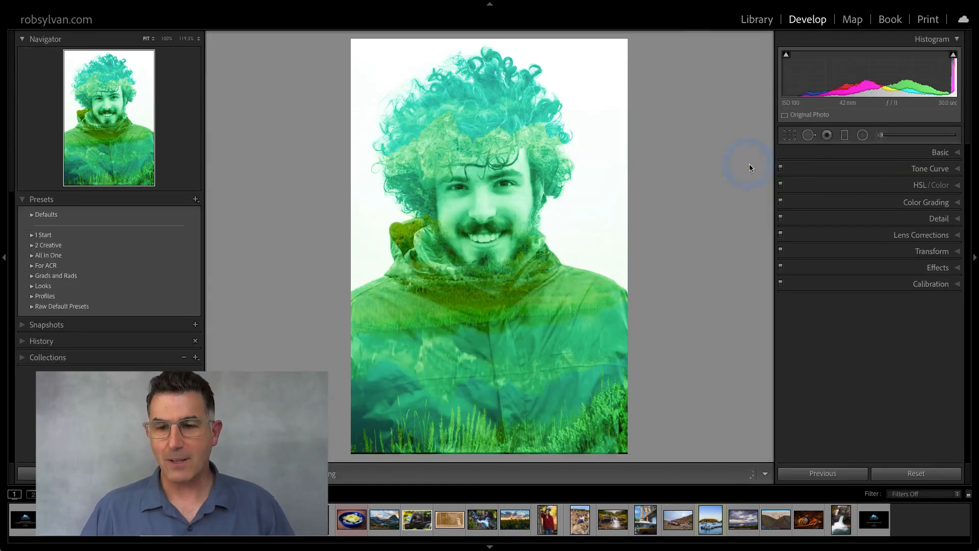
pyautogui.click(920, 475)
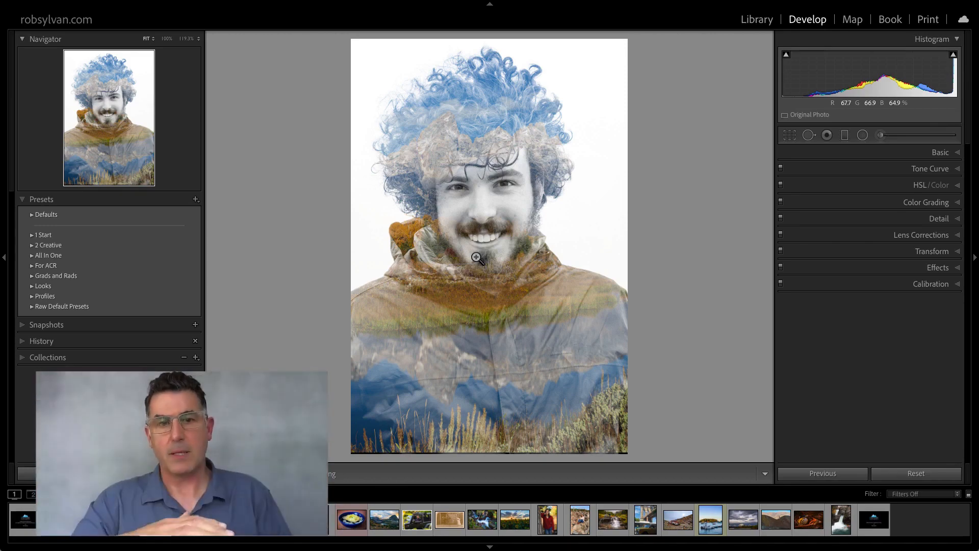
pyautogui.press('g')
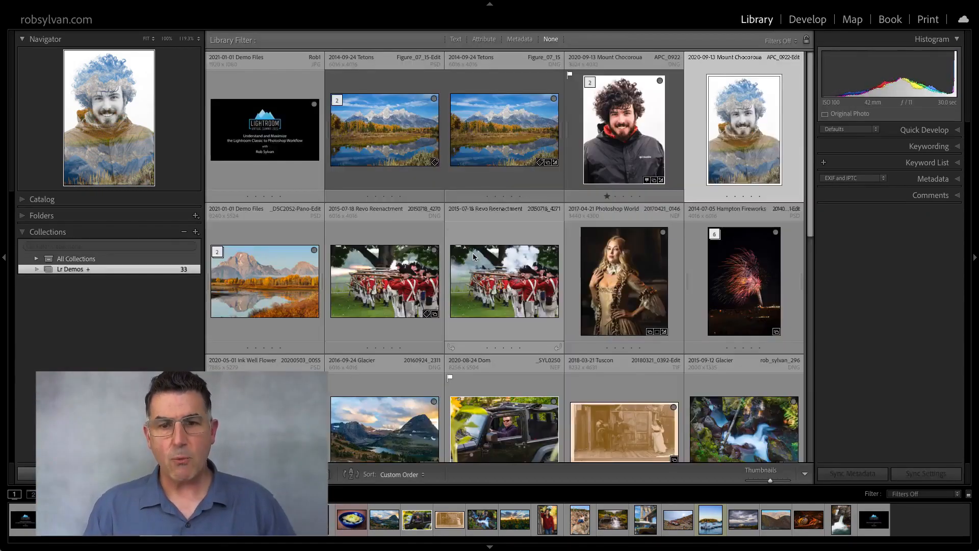
# Step: Review the Photoshop editing options for APC_0922-Edit, choose Edit a Copy with Lightroom Adjustments, and cancel without opening the photo
pyautogui.hotkey('ctrl', 'e')
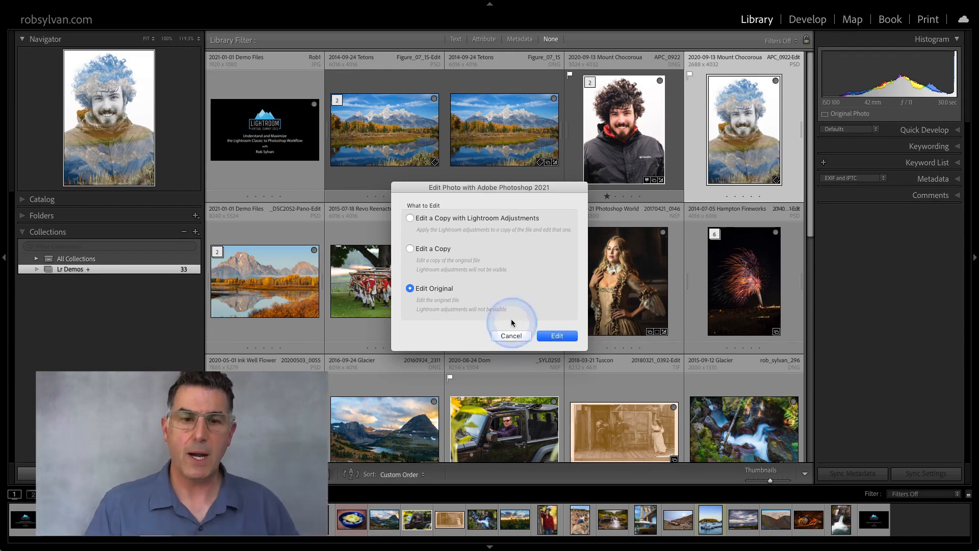
pyautogui.click(410, 218)
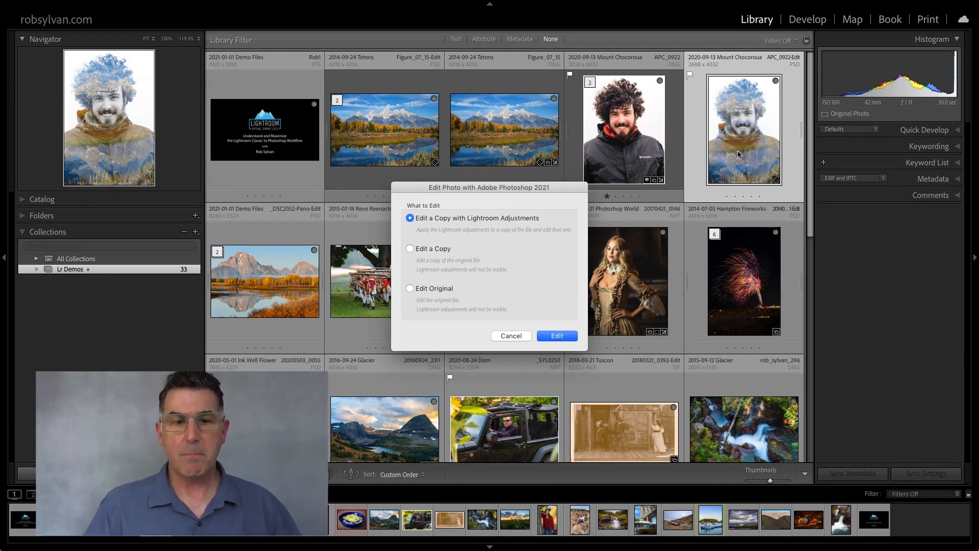
pyautogui.click(511, 335)
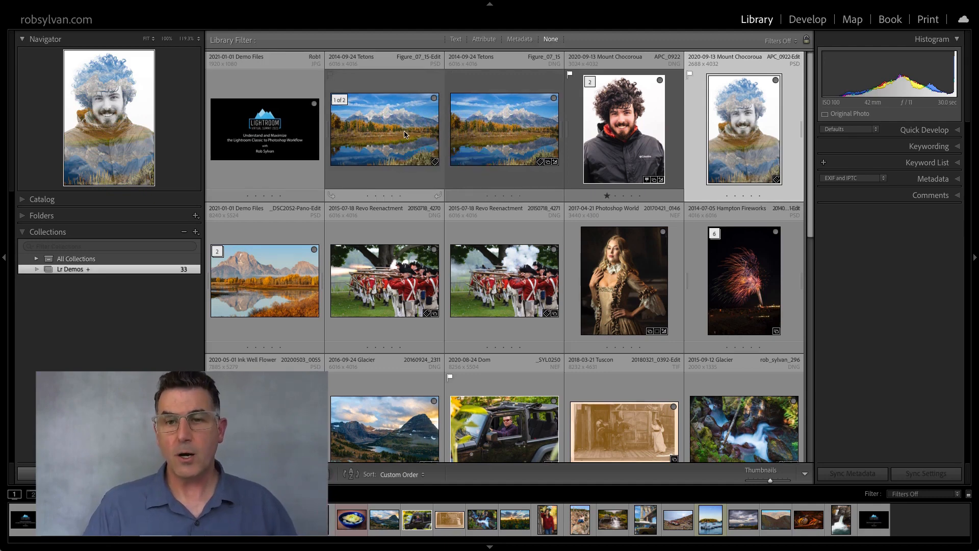
# Step: Compare the original APC_0922 portrait with its composite PSD in the grid
pyautogui.click(602, 133)
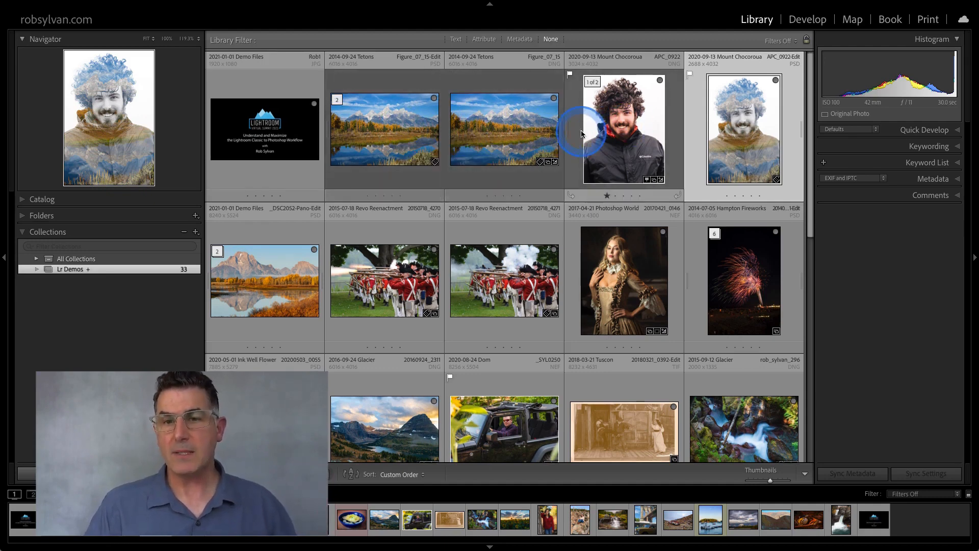
pyautogui.click(606, 141)
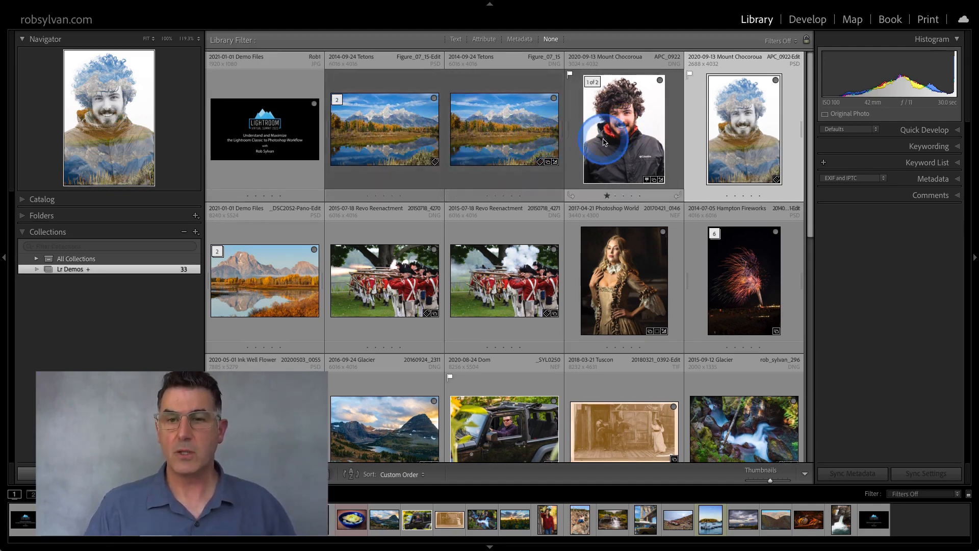
pyautogui.click(735, 137)
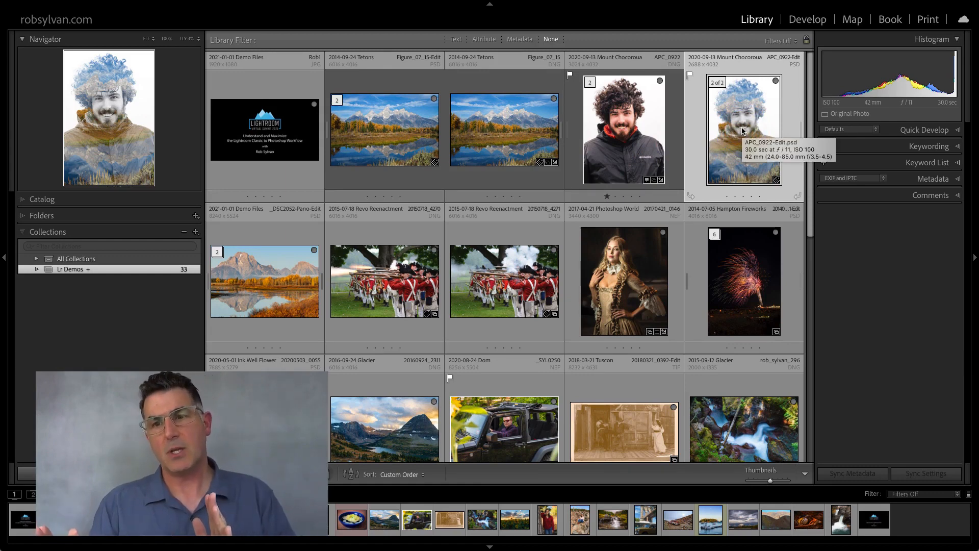
# Step: Select the two Revo Reenactment photos, 20150718_4270 and 20150718_4271, together in the grid
pyautogui.click(480, 282)
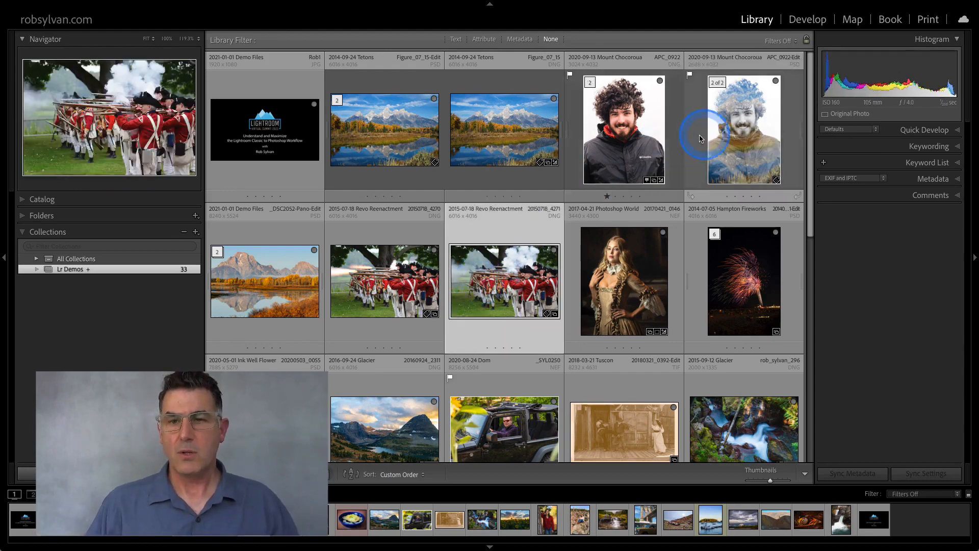
pyautogui.keyDown('ctrl'); pyautogui.click(403, 296); pyautogui.keyUp('ctrl')
pyautogui.click(504, 265)
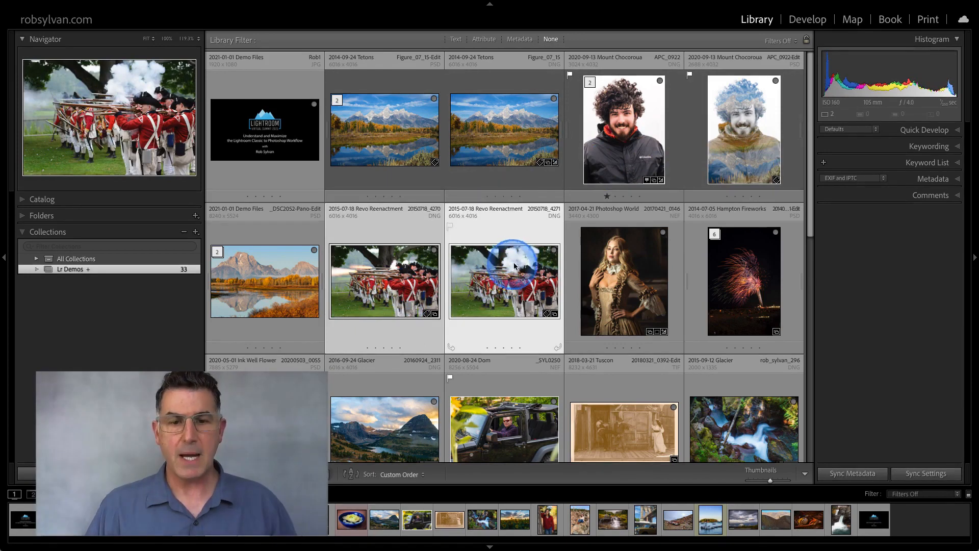
pyautogui.click(353, 279)
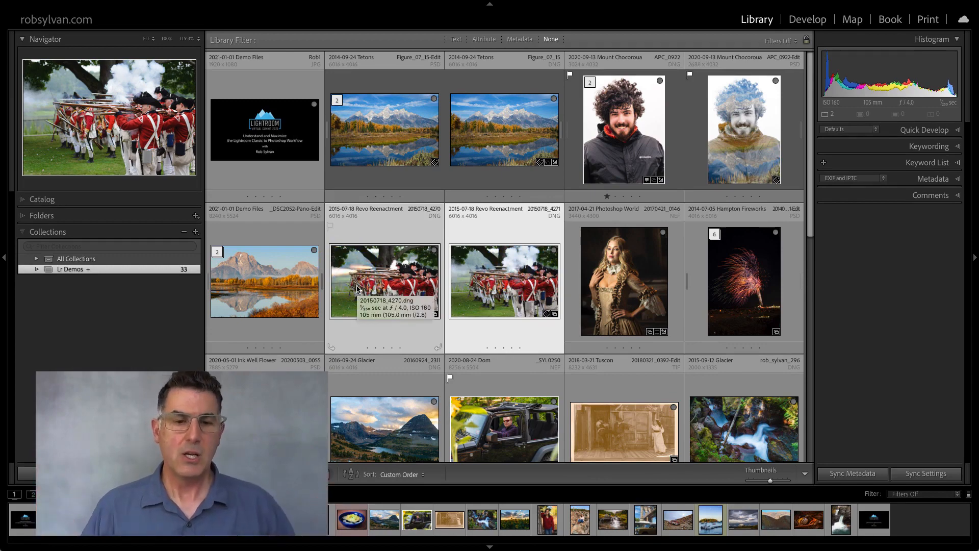
# Step: Open the two selected Revo Reenactment photos together as layers in a single Photoshop document
pyautogui.rightClick(388, 271)
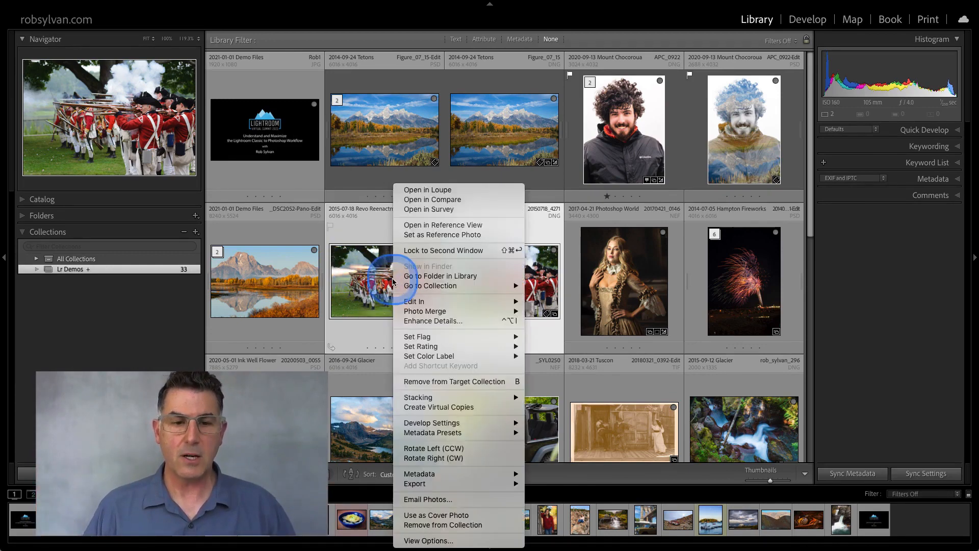
pyautogui.rightClick(382, 272)
pyautogui.moveTo(402, 301)
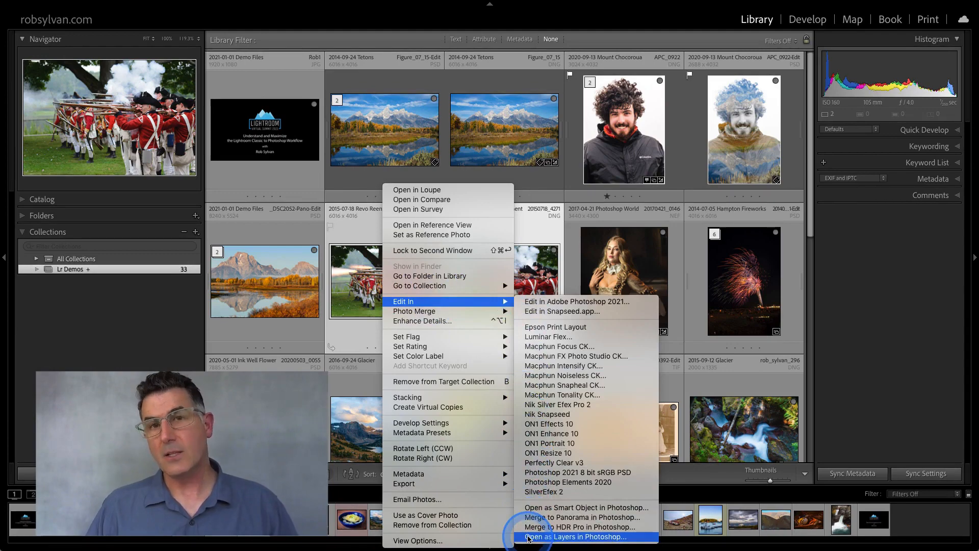
pyautogui.click(528, 538)
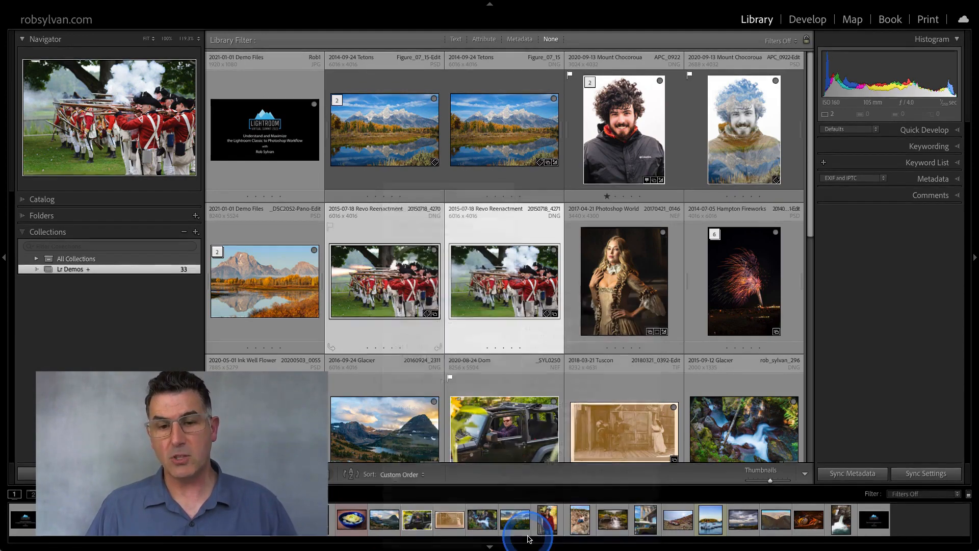
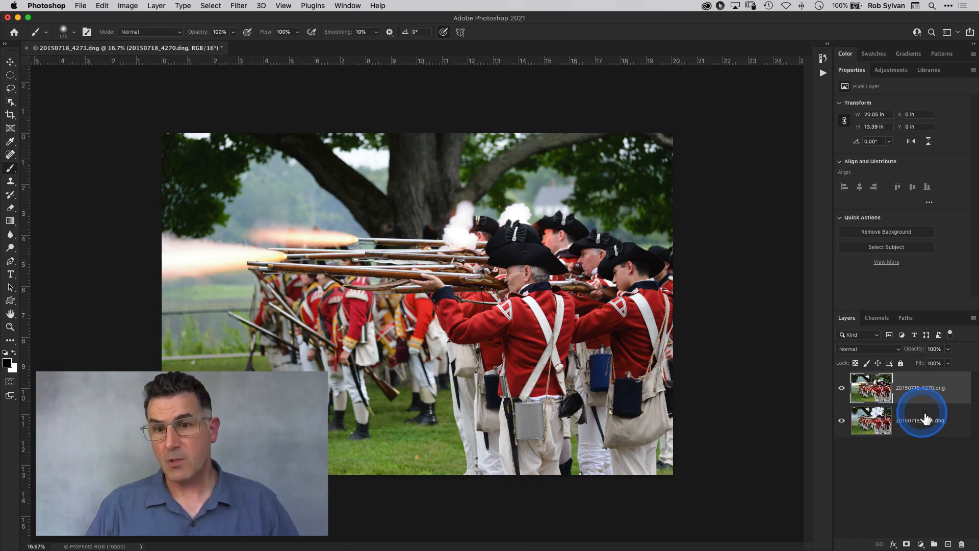
# Step: Compare the two musket-firing layers by toggling the visibility of the upper layer, 20150718_4270.dng, leaving it visible
pyautogui.click(842, 389)
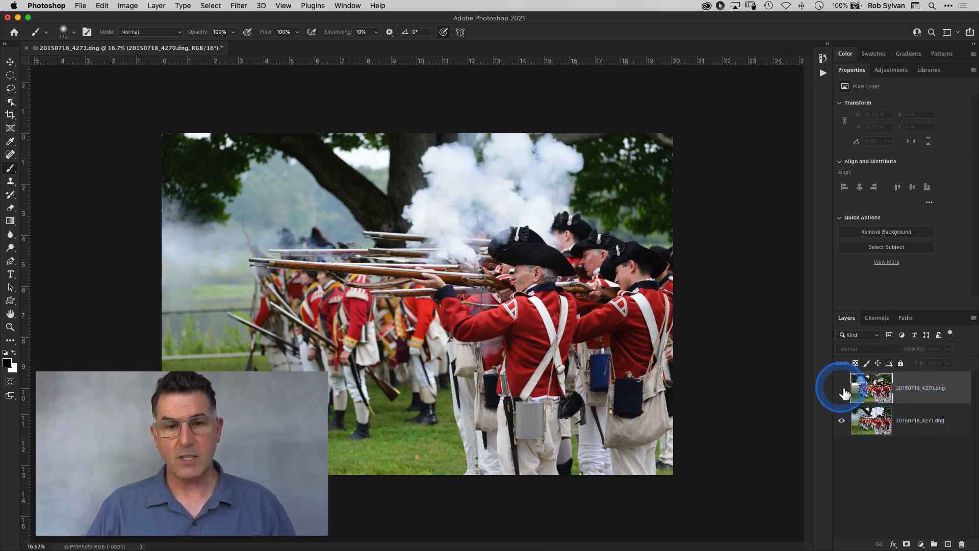
pyautogui.click(842, 389)
pyautogui.click(842, 389)
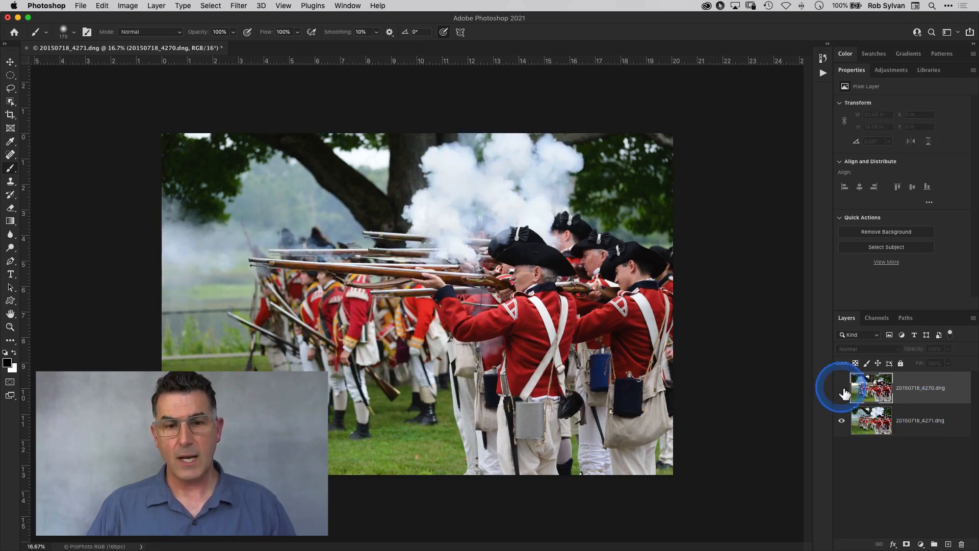
pyautogui.click(842, 389)
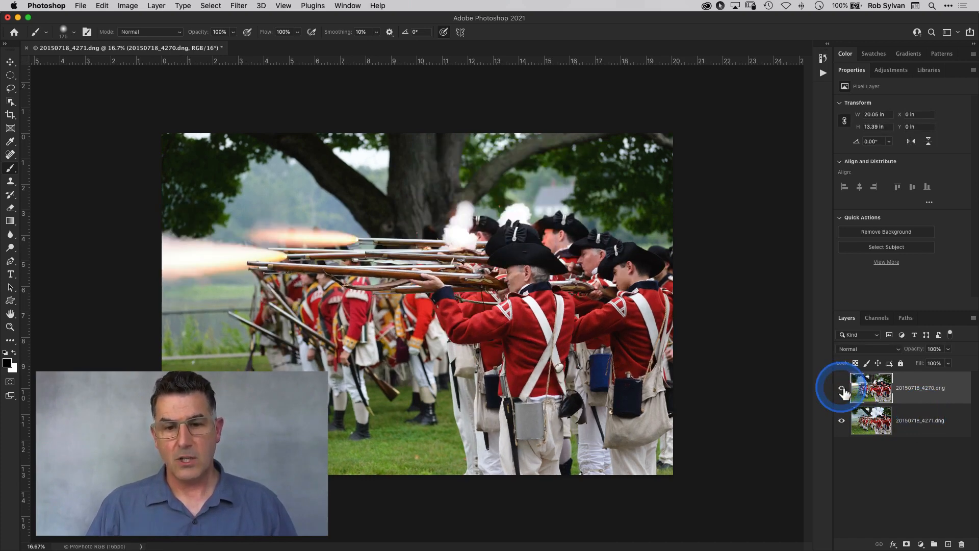
pyautogui.click(843, 390)
pyautogui.click(842, 390)
pyautogui.click(842, 390)
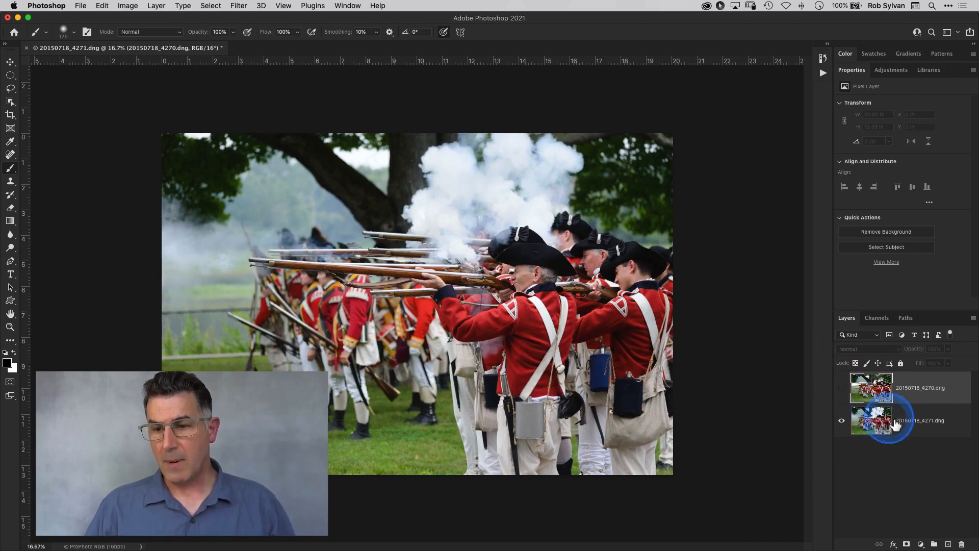
pyautogui.click(840, 390)
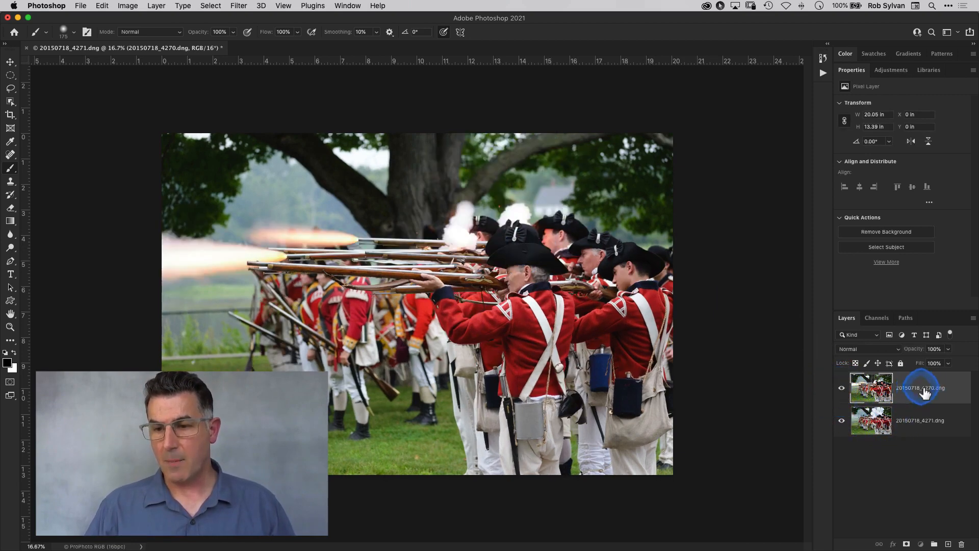
# Step: Add a layer mask to the 20150718_4270.dng layer and paint black over the area above the soldiers to reveal the lower layer's smoke
pyautogui.click(906, 544)
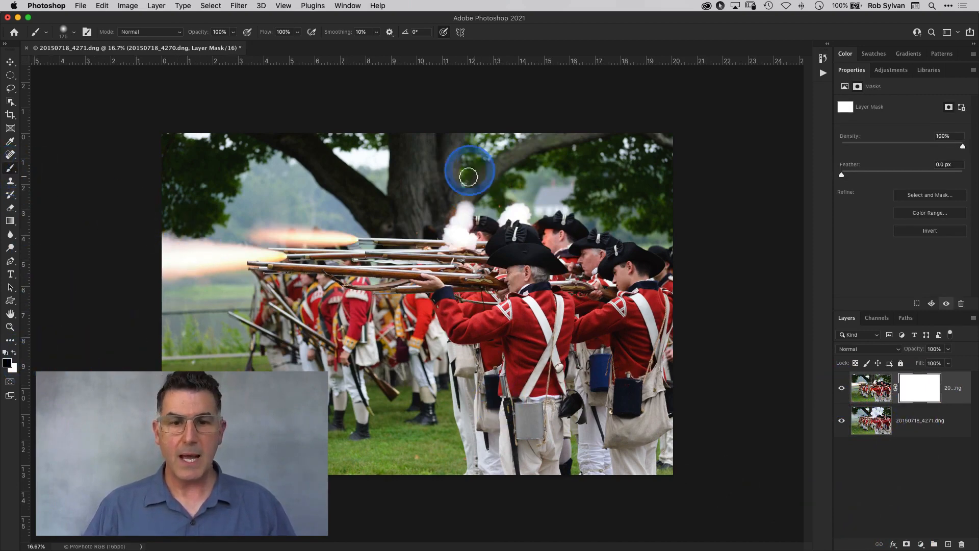
pyautogui.moveTo(467, 176)
pyautogui.mouseDown()
pyautogui.moveTo(506, 182)
pyautogui.moveTo(492, 171)
pyautogui.moveTo(500, 153)
pyautogui.moveTo(445, 154)
pyautogui.moveTo(488, 168)
pyautogui.moveTo(442, 173)
pyautogui.moveTo(417, 160)
pyautogui.moveTo(442, 183)
pyautogui.moveTo(426, 199)
pyautogui.moveTo(470, 206)
pyautogui.moveTo(544, 196)
pyautogui.moveTo(507, 171)
pyautogui.moveTo(524, 146)
pyautogui.moveTo(560, 167)
pyautogui.moveTo(515, 154)
pyautogui.moveTo(544, 170)
pyautogui.moveTo(639, 188)
pyautogui.moveTo(562, 193)
pyautogui.moveTo(588, 206)
pyautogui.moveTo(551, 212)
pyautogui.moveTo(486, 177)
pyautogui.moveTo(493, 199)
pyautogui.moveTo(523, 207)
pyautogui.moveTo(481, 220)
pyautogui.moveTo(483, 228)
pyautogui.moveTo(553, 217)
pyautogui.moveTo(571, 224)
pyautogui.moveTo(481, 191)
pyautogui.moveTo(415, 209)
pyautogui.moveTo(472, 223)
pyautogui.moveTo(420, 228)
pyautogui.moveTo(443, 195)
pyautogui.moveTo(434, 185)
pyautogui.moveTo(503, 151)
pyautogui.moveTo(466, 201)
pyautogui.moveTo(477, 224)
pyautogui.moveTo(555, 215)
pyautogui.moveTo(543, 202)
pyautogui.moveTo(471, 213)
pyautogui.moveTo(490, 204)
pyautogui.moveTo(431, 230)
pyautogui.moveTo(502, 180)
pyautogui.mouseUp()
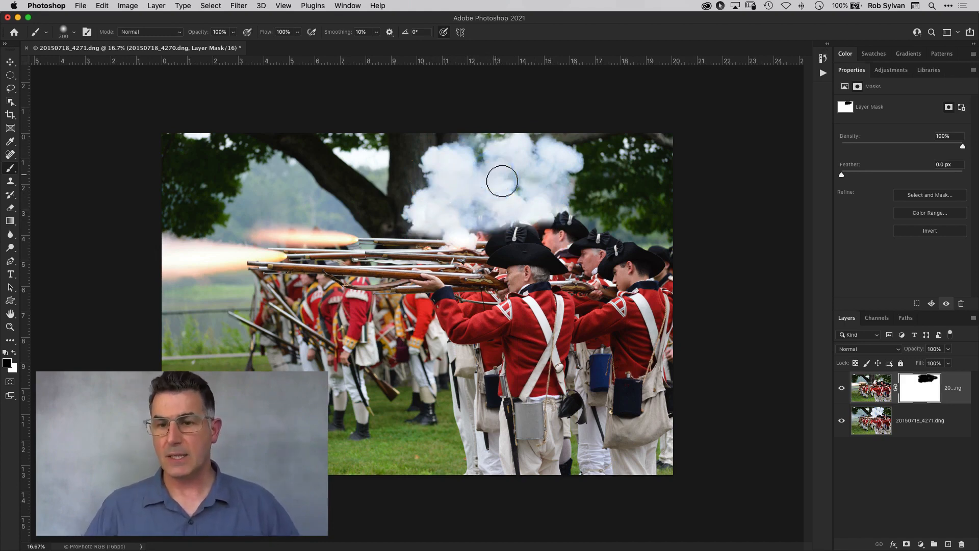
pyautogui.click(920, 388)
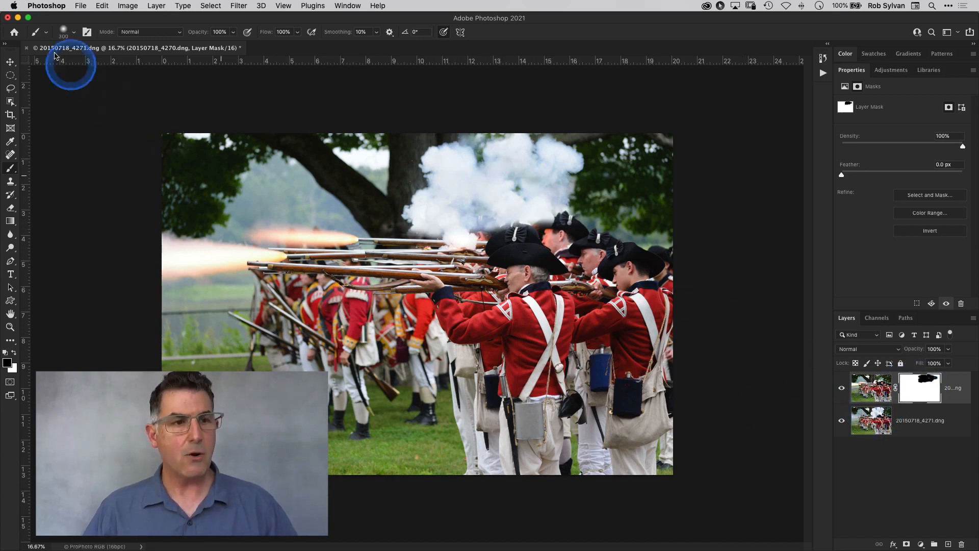
# Step: Save the masked musket composite as a PSD back to the catalog and switch to Lightroom Classic
pyautogui.click(80, 6)
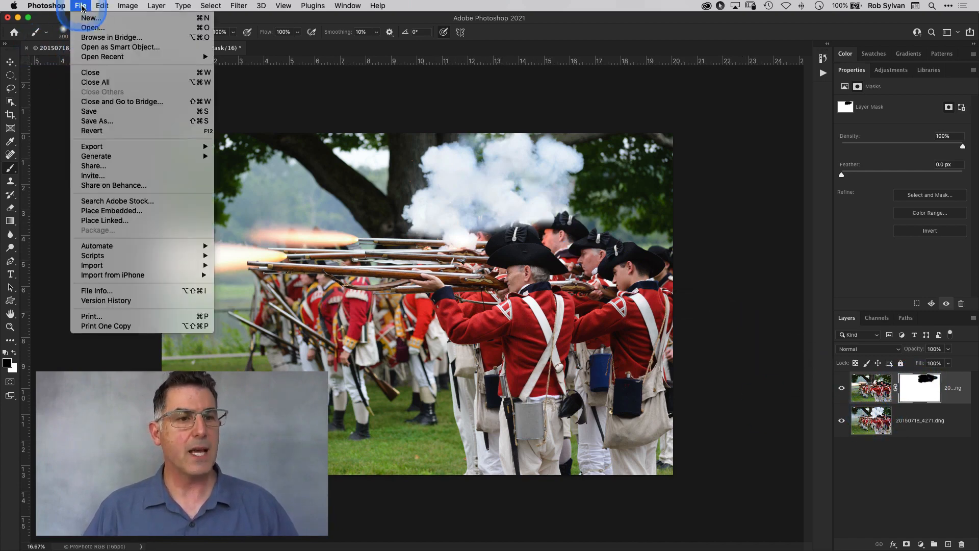
pyautogui.click(107, 111)
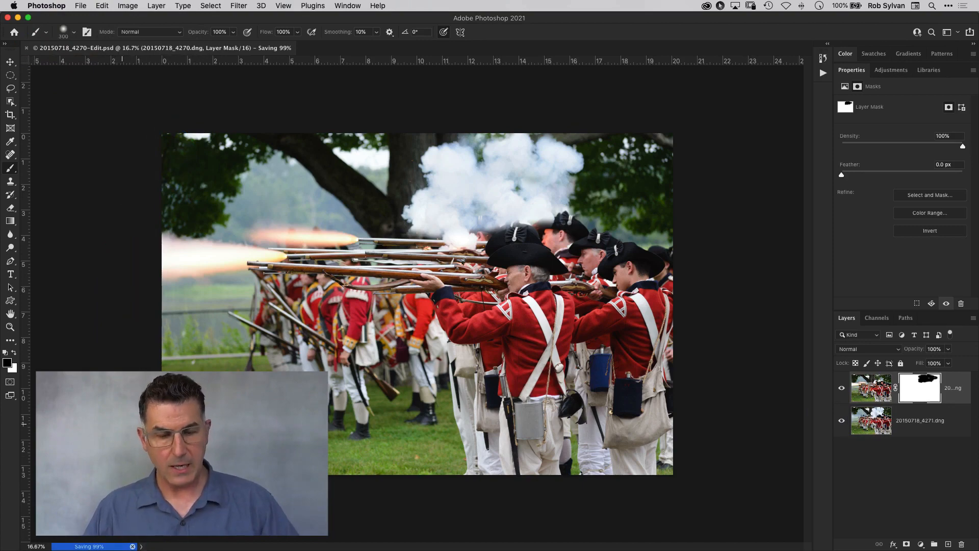
pyautogui.press('super+Tab')
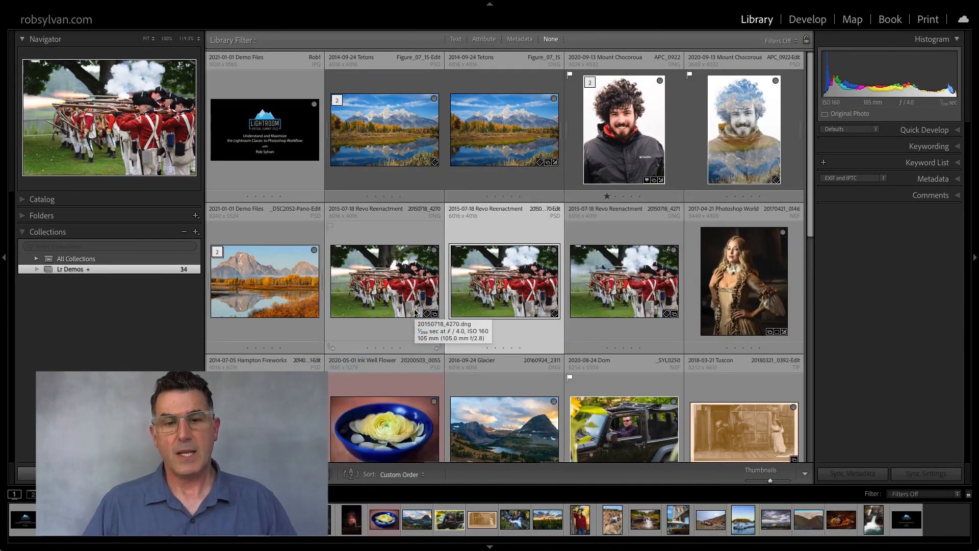
# Step: Select the new composite 20150718_4270-Edit.psd in the grid and check its name and file type beside the source photos
pyautogui.click(514, 263)
pyautogui.click(463, 273)
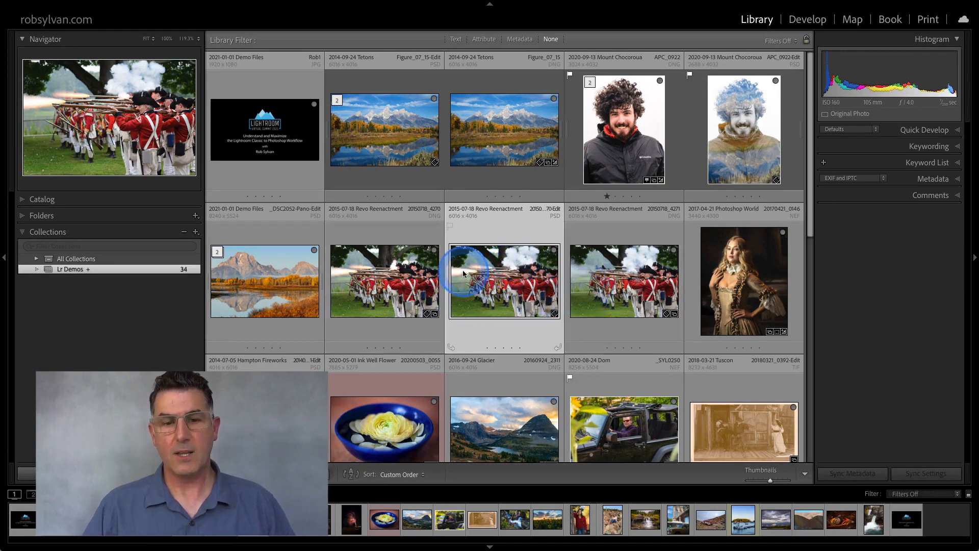
pyautogui.click(548, 222)
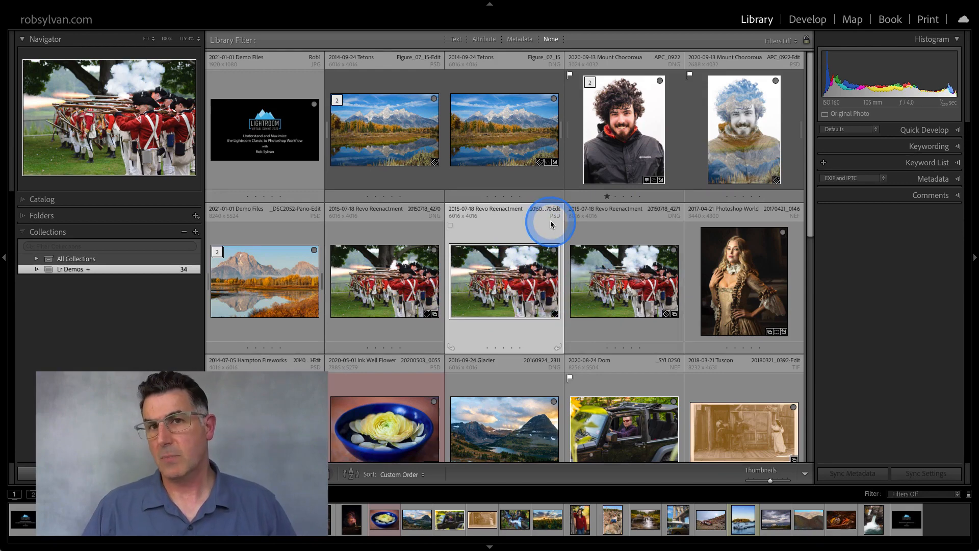
pyautogui.click(497, 284)
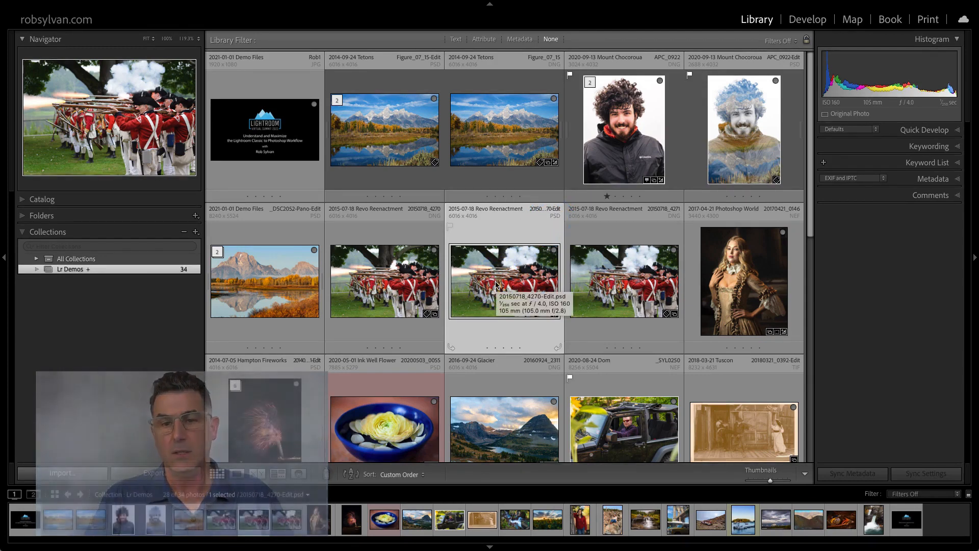
# Step: Select the Hampton Fireworks composite PSD and expand its stack to show the source photos
pyautogui.click(261, 405)
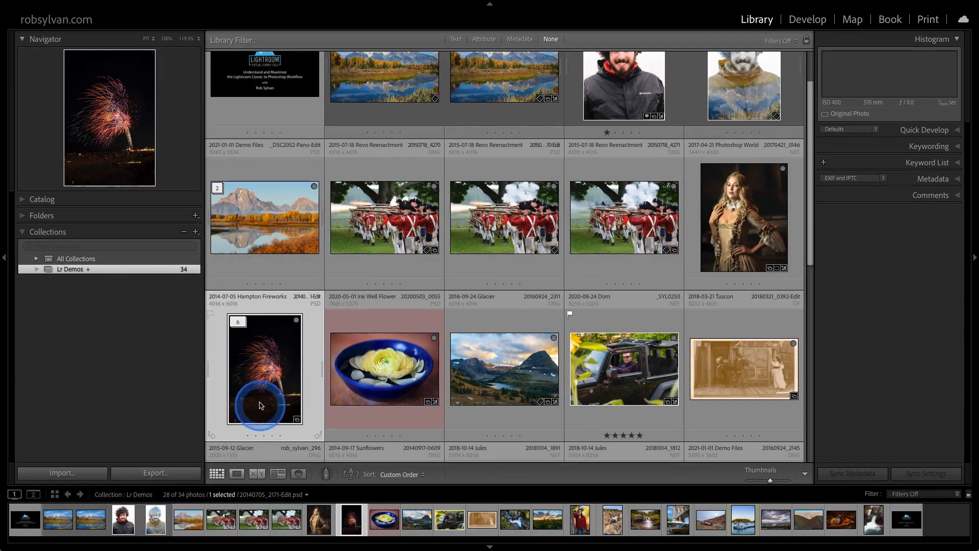
pyautogui.moveTo(261, 405); pyautogui.dragTo(322, 372)
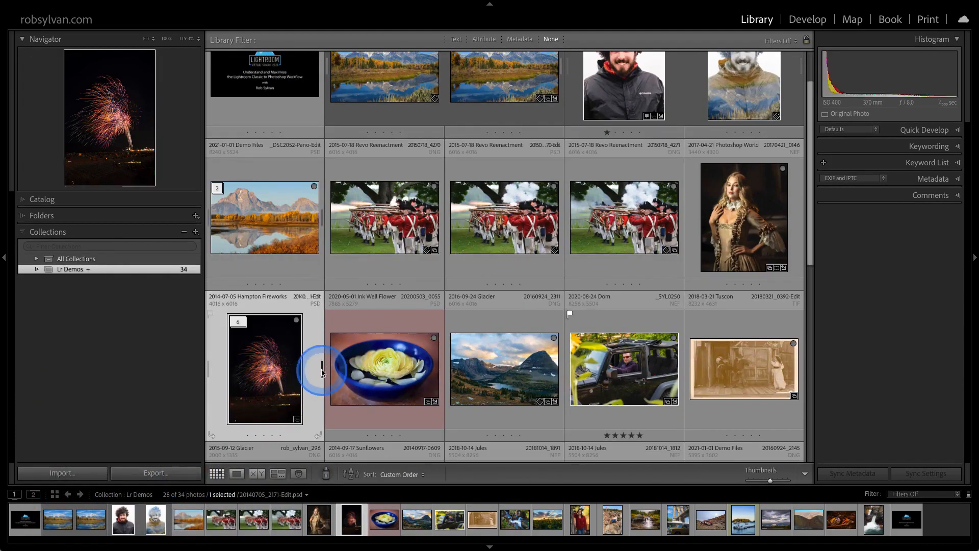
pyautogui.click(322, 372)
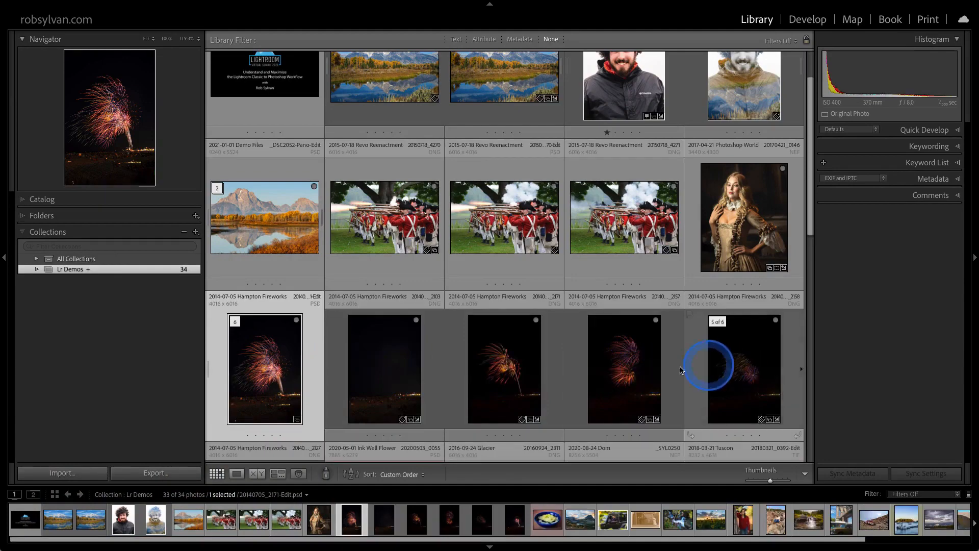
pyautogui.scroll(-2, 300, 368)
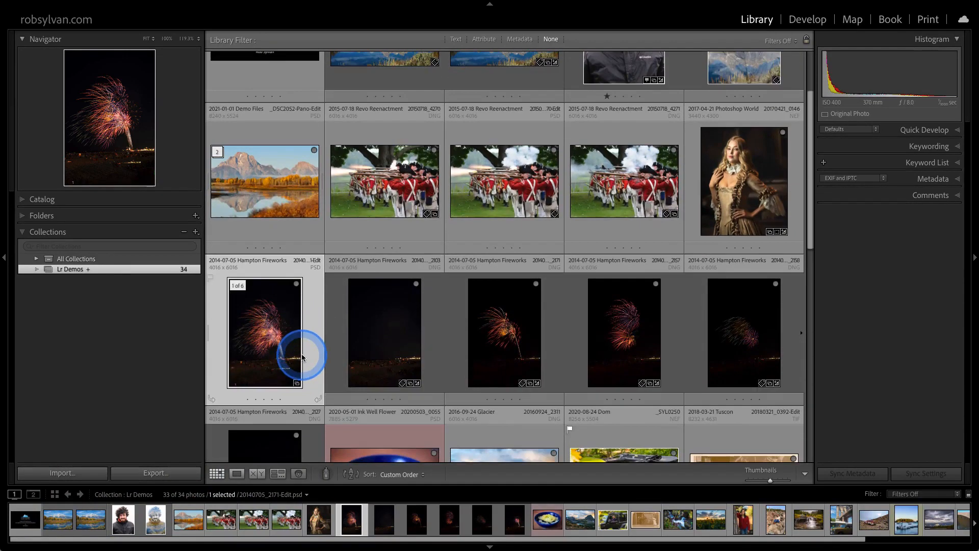
# Step: Open the fireworks composite 20140705_2171-Edit.psd in Adobe Photoshop 2021 using Edit Original
pyautogui.rightClick(262, 327)
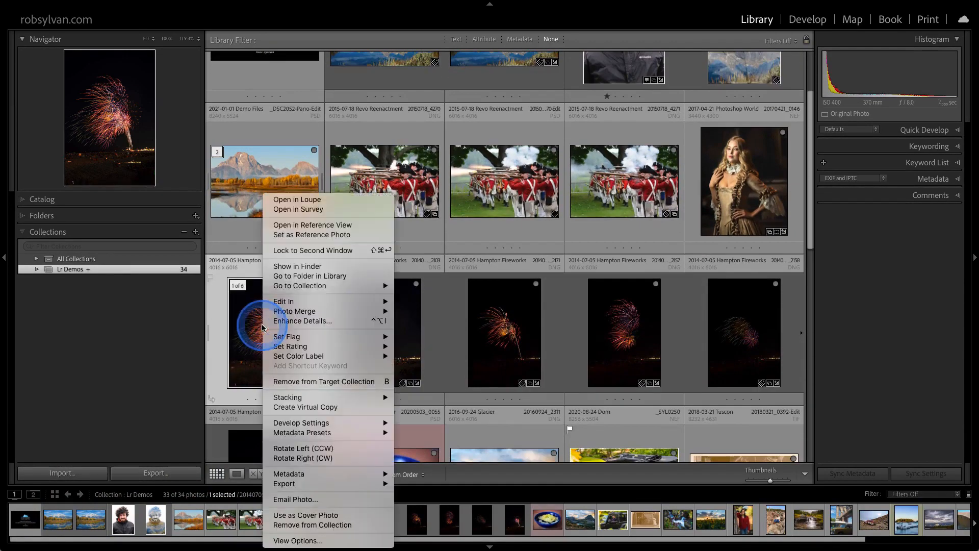
pyautogui.moveTo(332, 301)
pyautogui.click(423, 301)
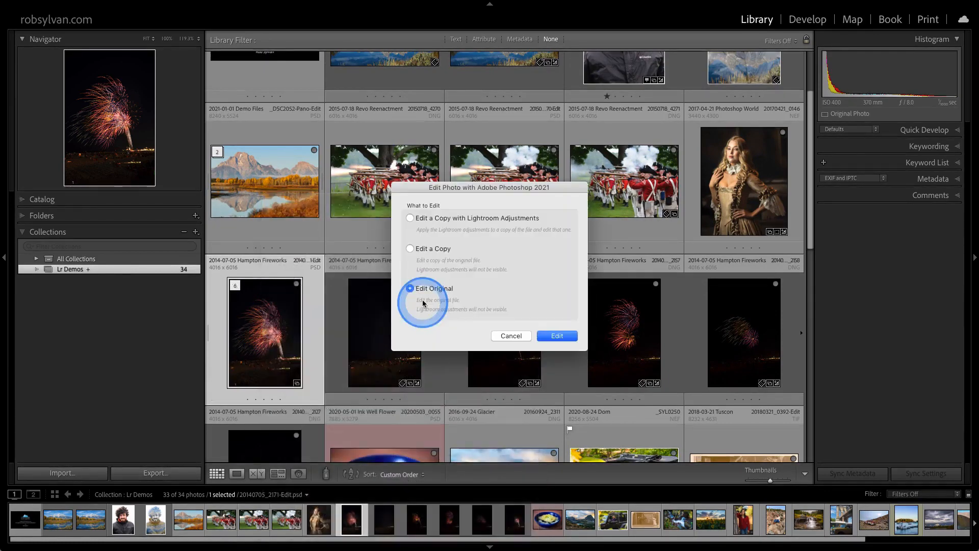
pyautogui.click(551, 335)
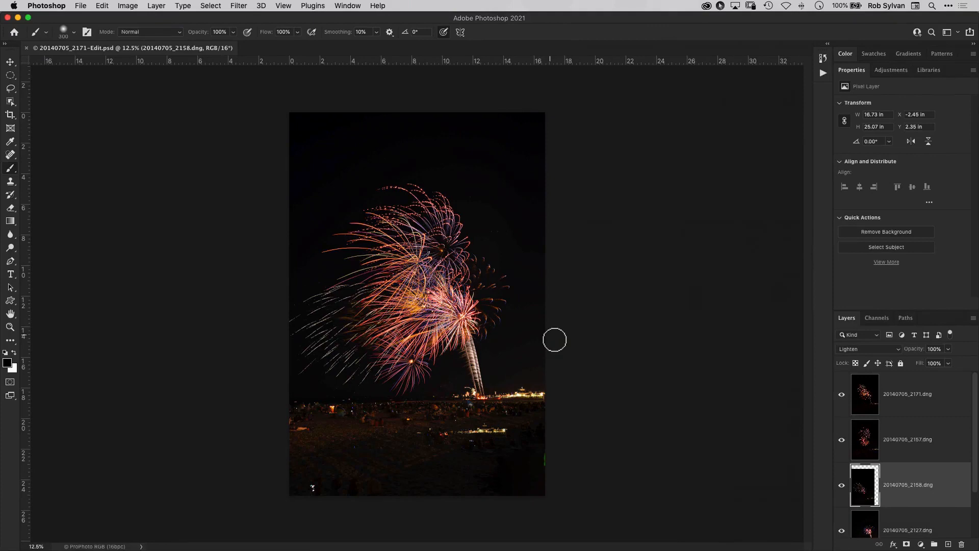
# Step: Collapse the layer properties to make room and examine the fireworks layers 2171, 2157, 2158 and 2127 with their blend mode
pyautogui.doubleClick(850, 71)
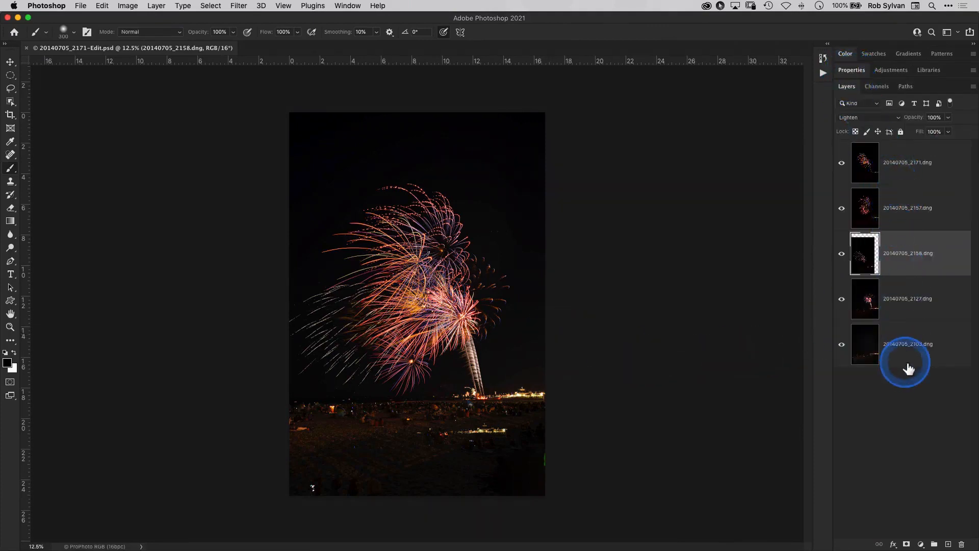
pyautogui.click(879, 148)
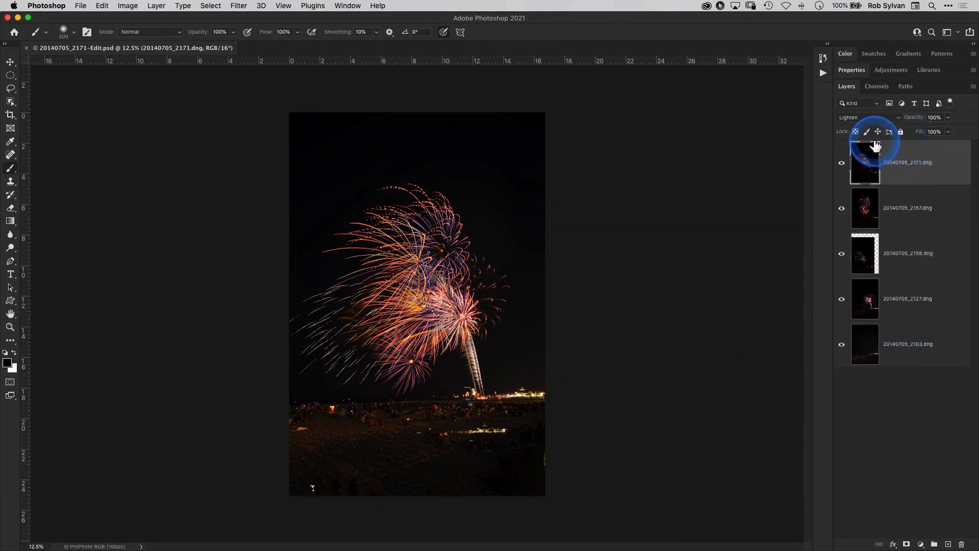
pyautogui.click(897, 209)
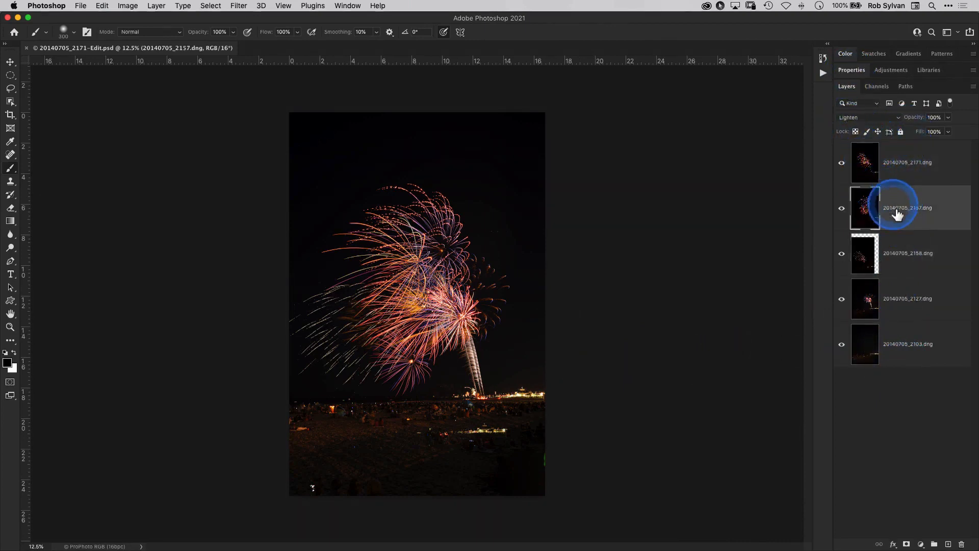
pyautogui.click(906, 252)
pyautogui.click(911, 301)
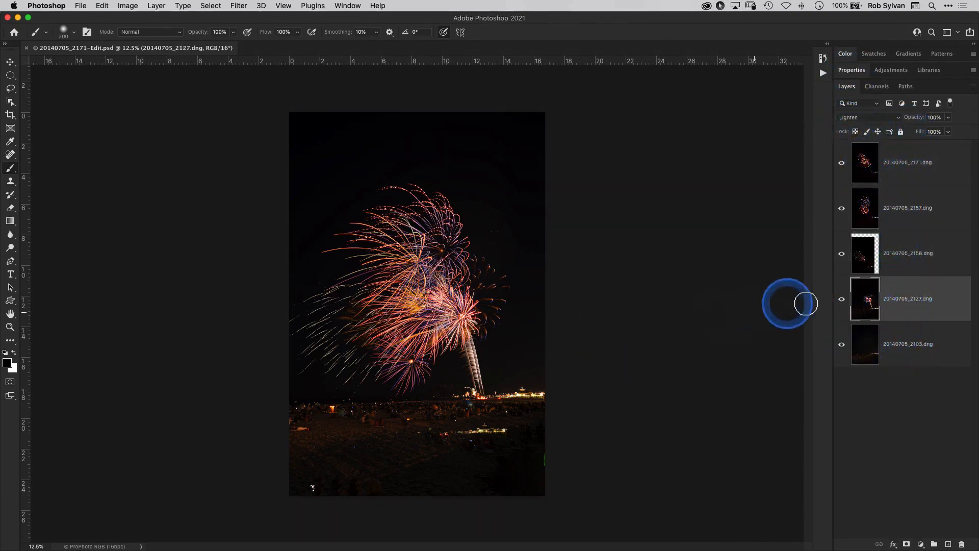
# Step: Close the fireworks composite without saving its changes and return to the Lightroom Classic grid
pyautogui.moveTo(843, 263)
pyautogui.mouseDown()
pyautogui.moveTo(847, 168)
pyautogui.moveTo(843, 257)
pyautogui.moveTo(765, 254)
pyautogui.mouseUp()
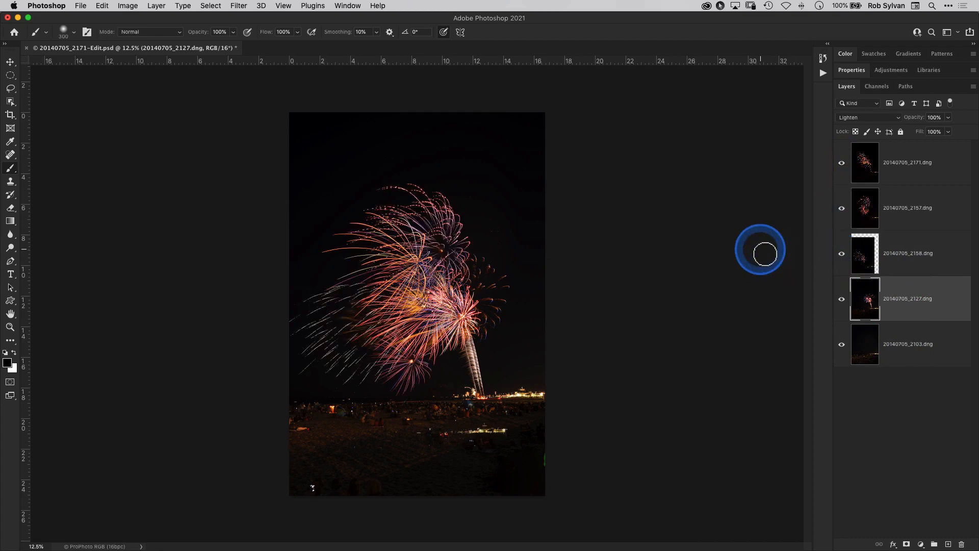
pyautogui.press('super+w')
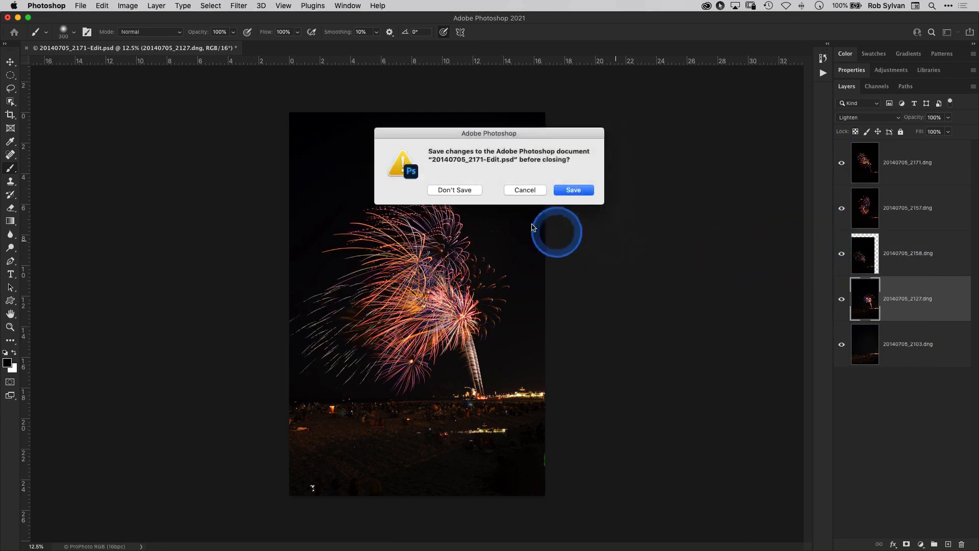
pyautogui.click(448, 189)
pyautogui.click(543, 216)
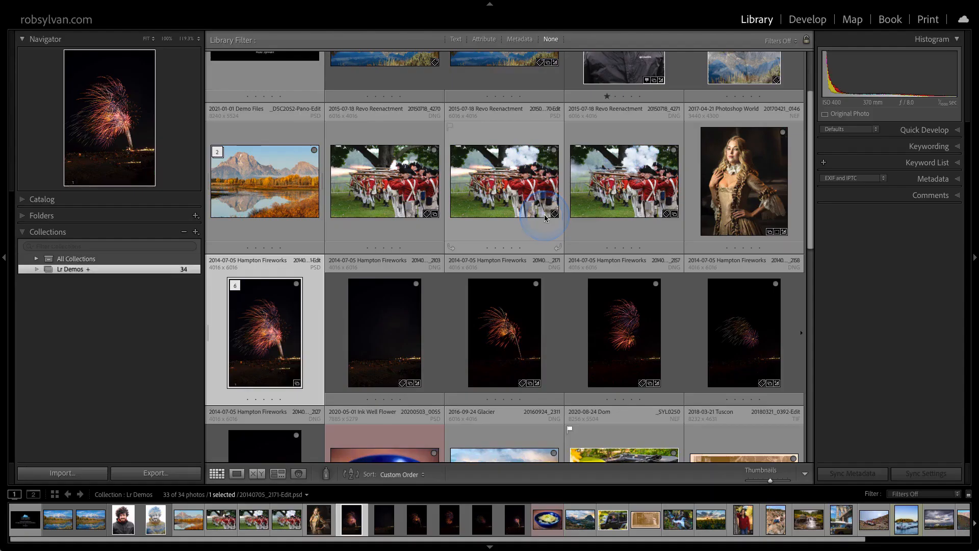
# Step: Select the Photoshop World portrait 20170421_0146 in the grid and open it in Photoshop for editing
pyautogui.scroll(3, 544, 217)
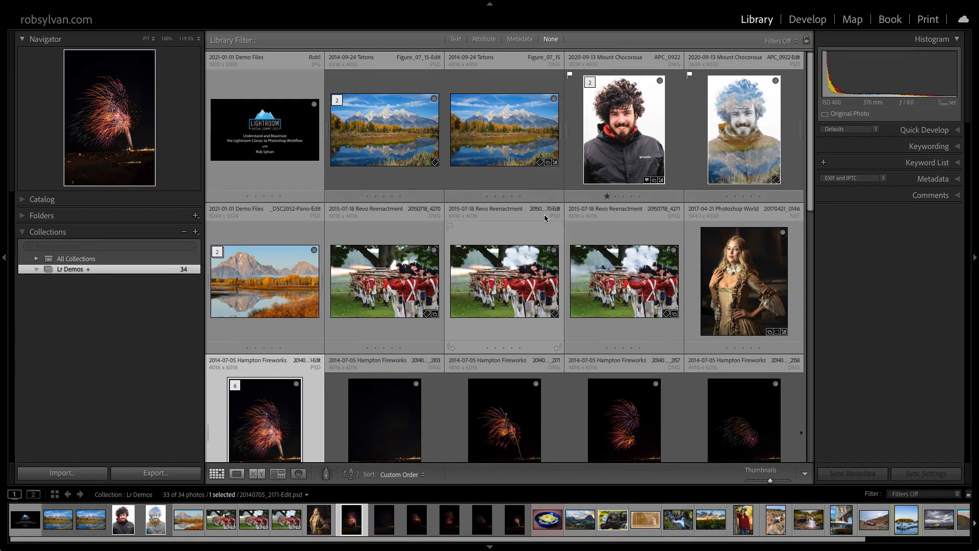
pyautogui.click(723, 272)
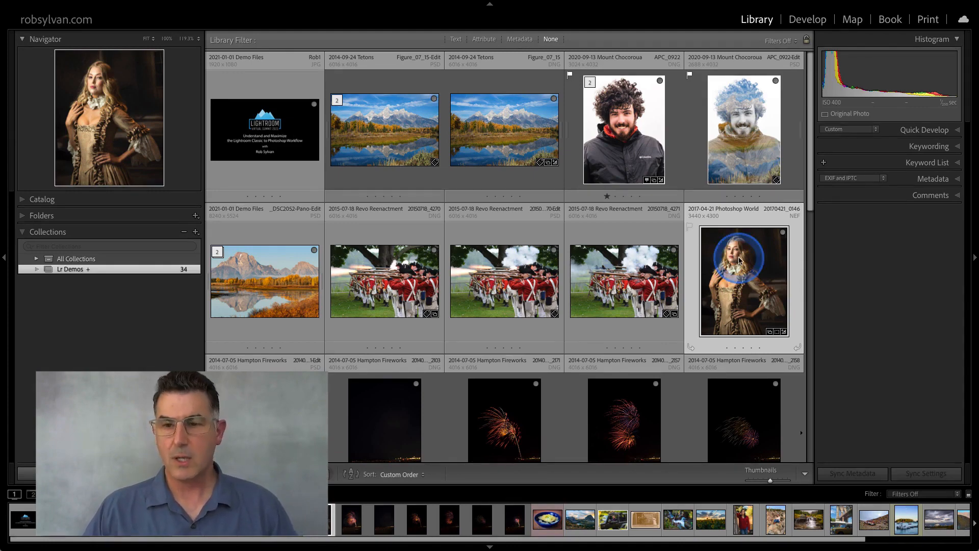
pyautogui.press('super+e')
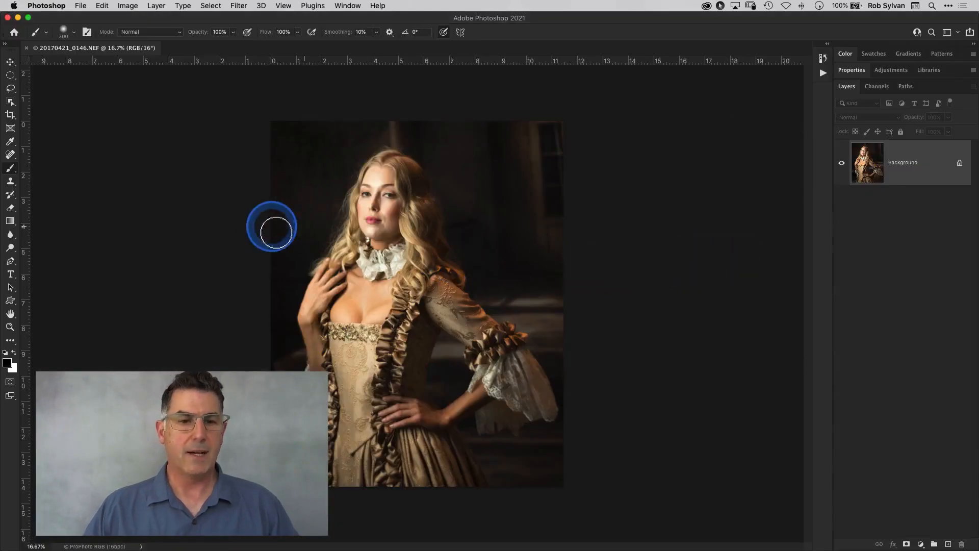
# Step: Convert the portrait's Background layer to a smart object
pyautogui.press('z')
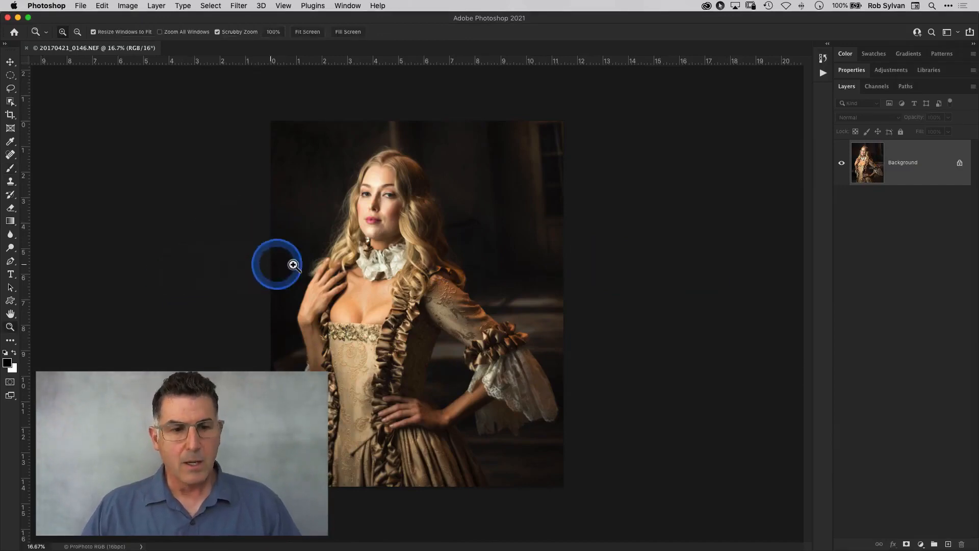
pyautogui.moveTo(380, 200); pyautogui.dragTo(450, 223)
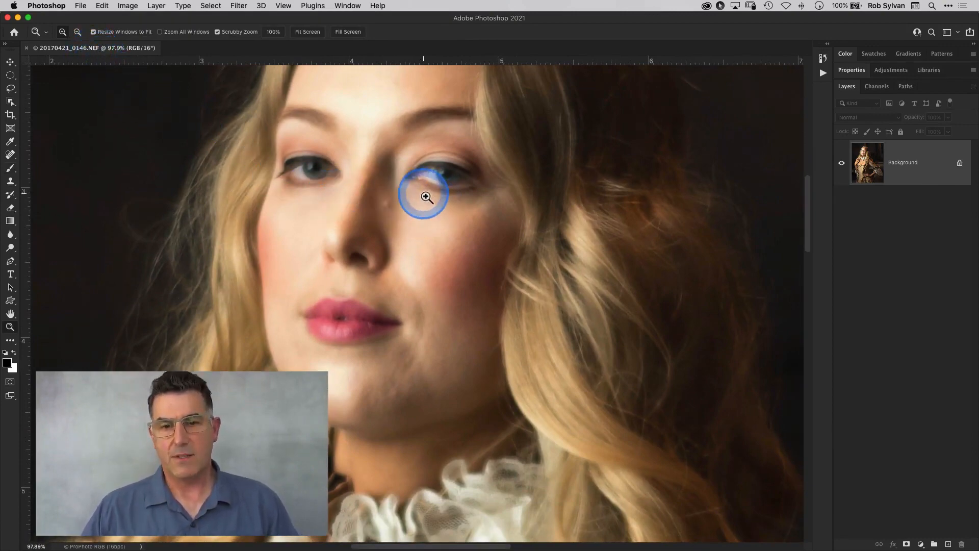
pyautogui.moveTo(422, 203); pyautogui.dragTo(349, 317)
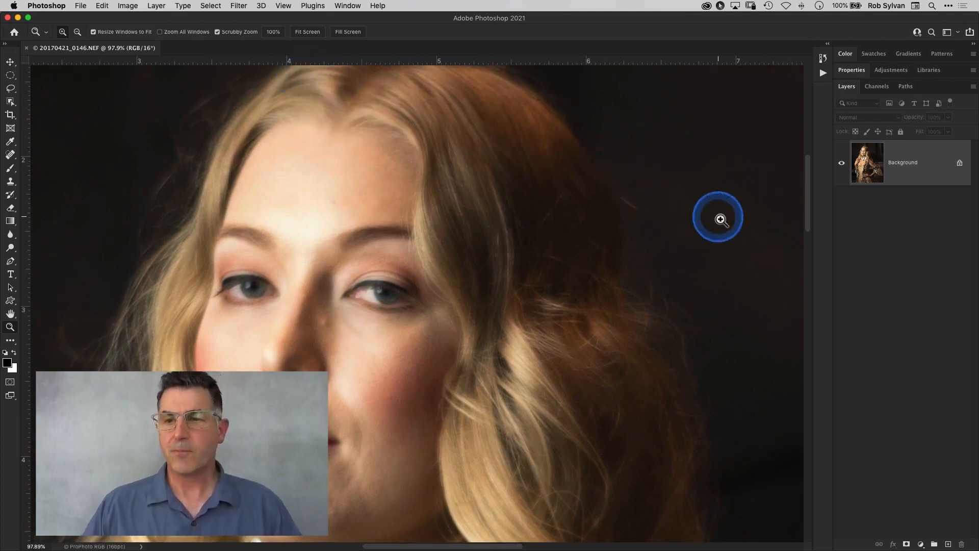
pyautogui.rightClick(936, 168)
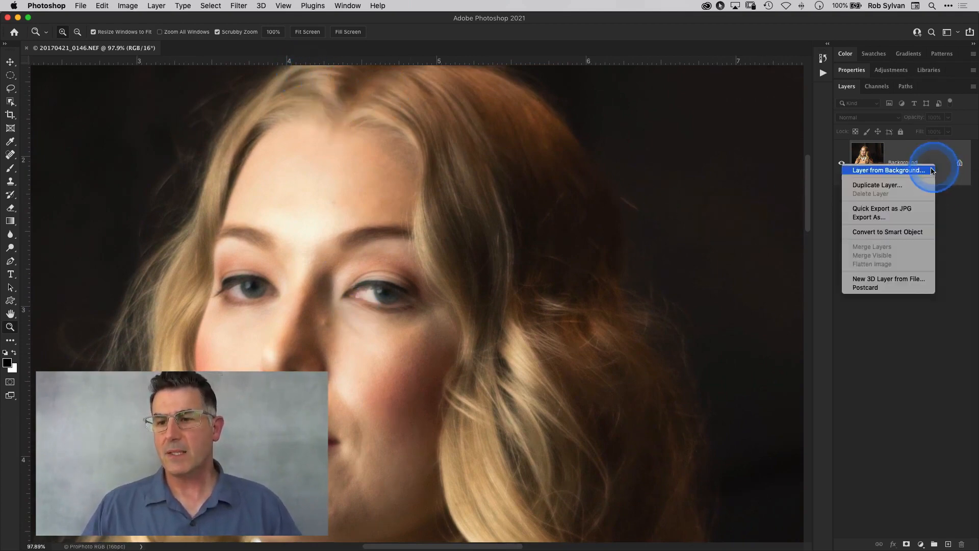
pyautogui.click(920, 233)
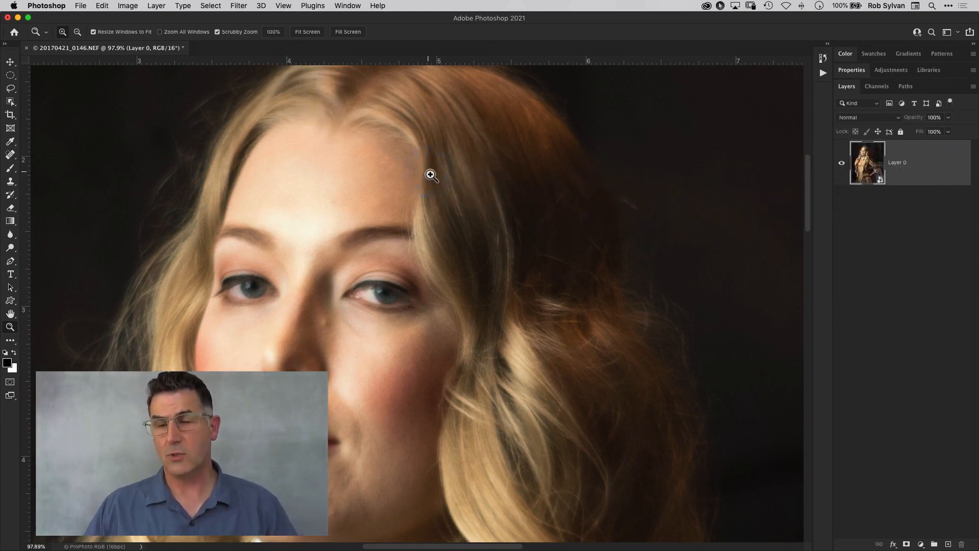
# Step: Apply the Shake Reduction smart filter with its default settings and compare the portrait with the filter hidden and shown
pyautogui.click(239, 6)
pyautogui.moveTo(306, 200)
pyautogui.click(409, 203)
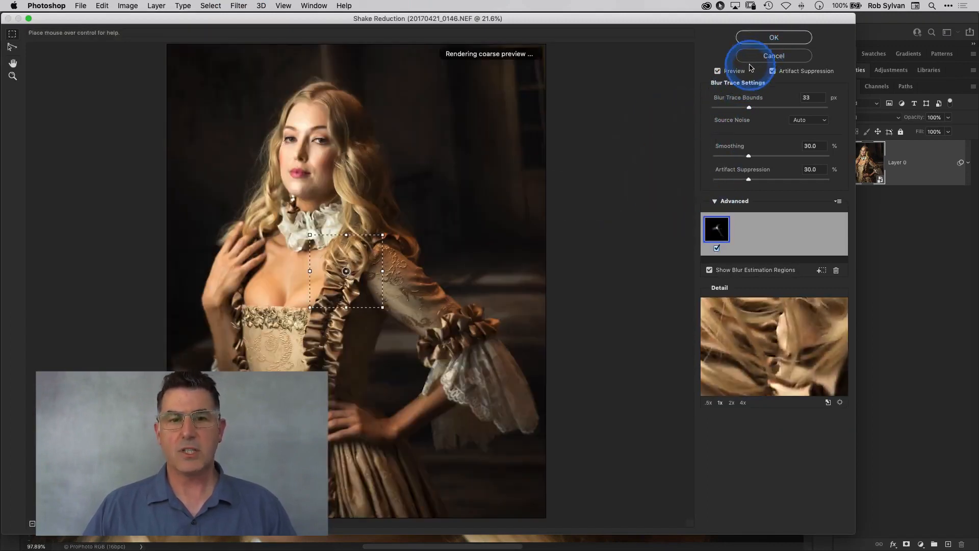
pyautogui.click(740, 38)
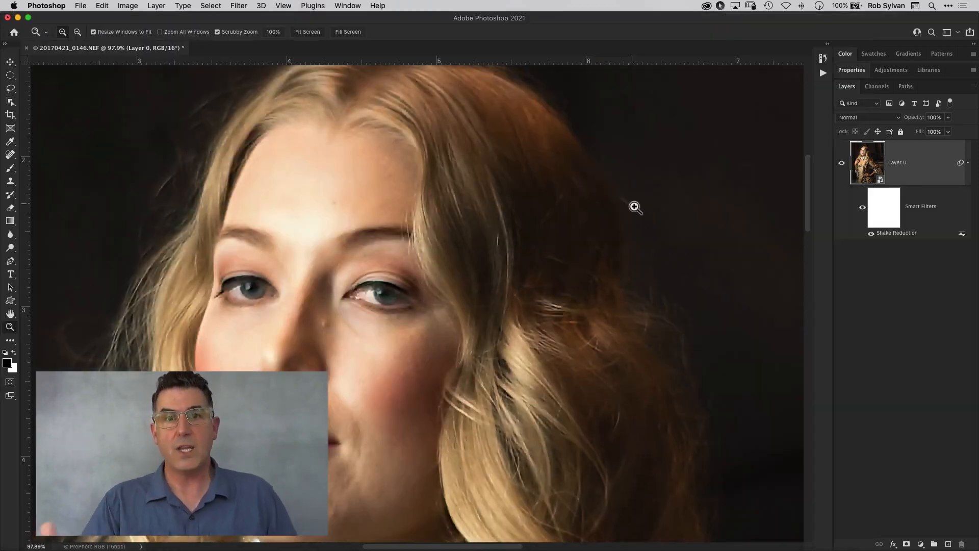
pyautogui.click(871, 234)
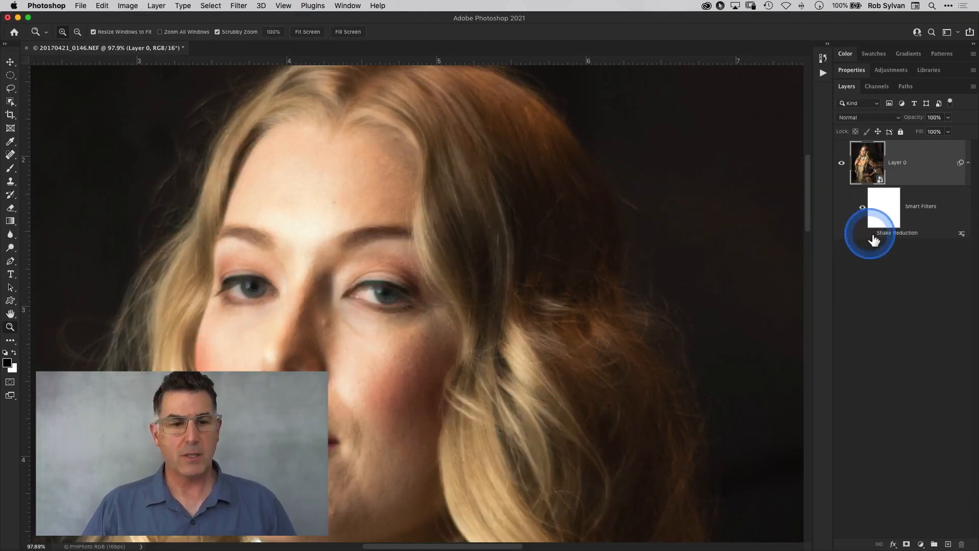
pyautogui.click(870, 233)
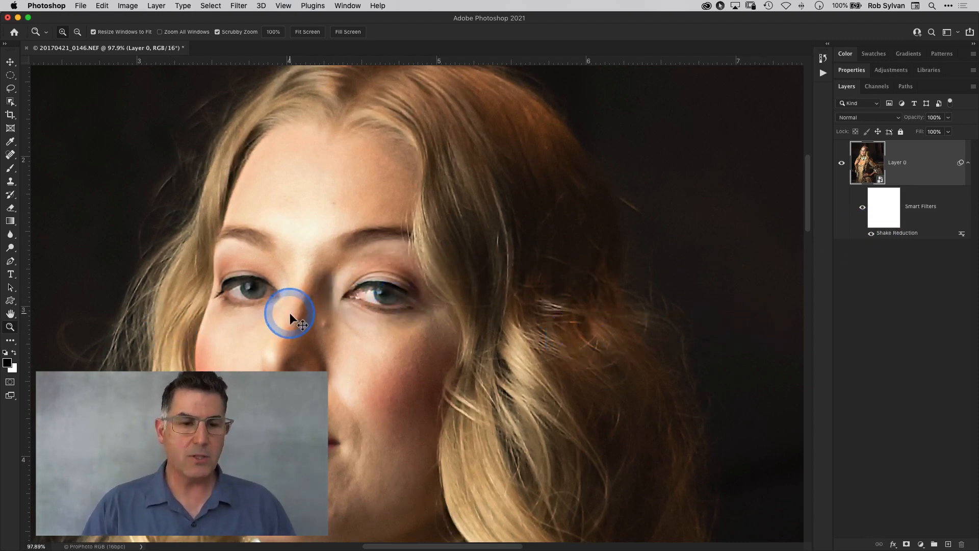
# Step: Close the portrait 20170421_0146.NEF without saving its changes and return to the Lightroom Classic grid
pyautogui.press('super+minus')
pyautogui.press('super+minus')
pyautogui.press('super+minus')
pyautogui.press('super+minus')
pyautogui.press('super+minus')
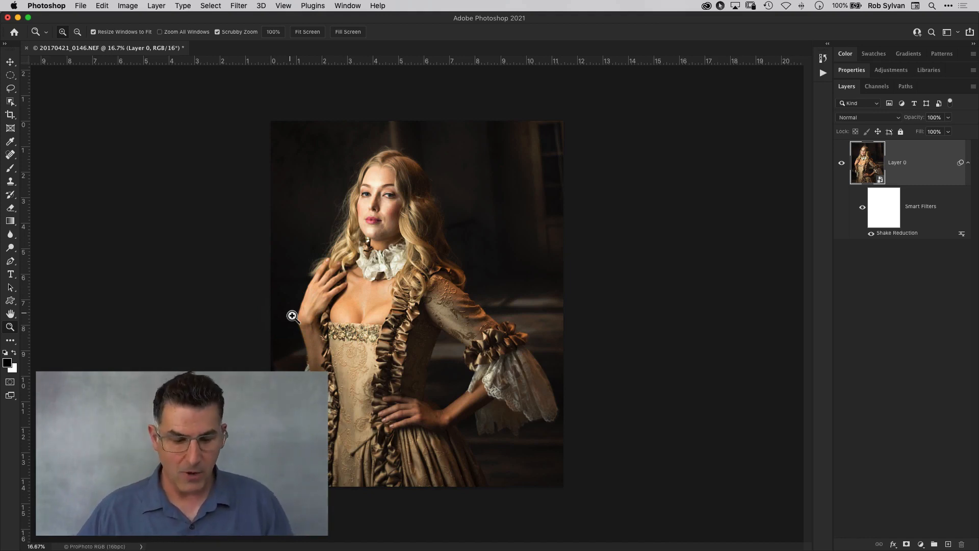
pyautogui.press('super+w')
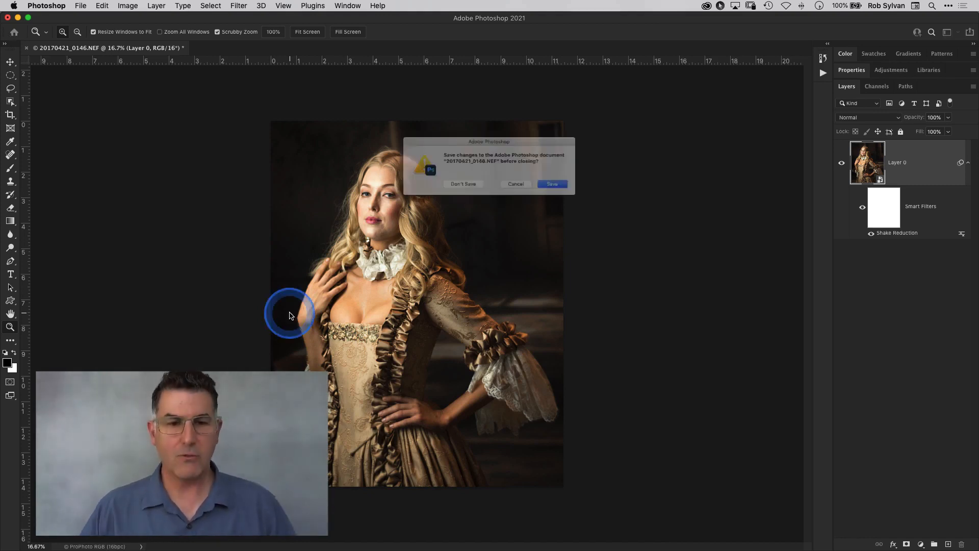
pyautogui.click(454, 191)
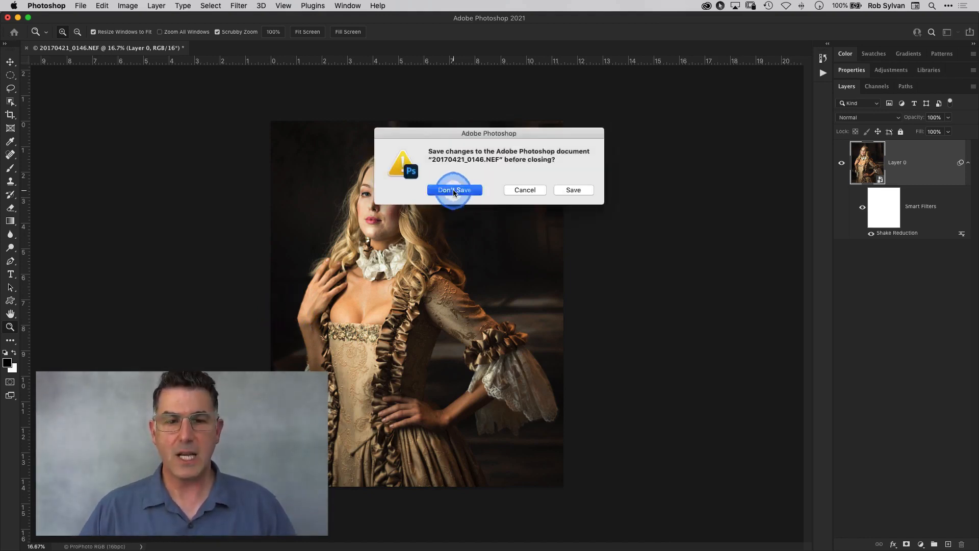
pyautogui.press('super+Tab')
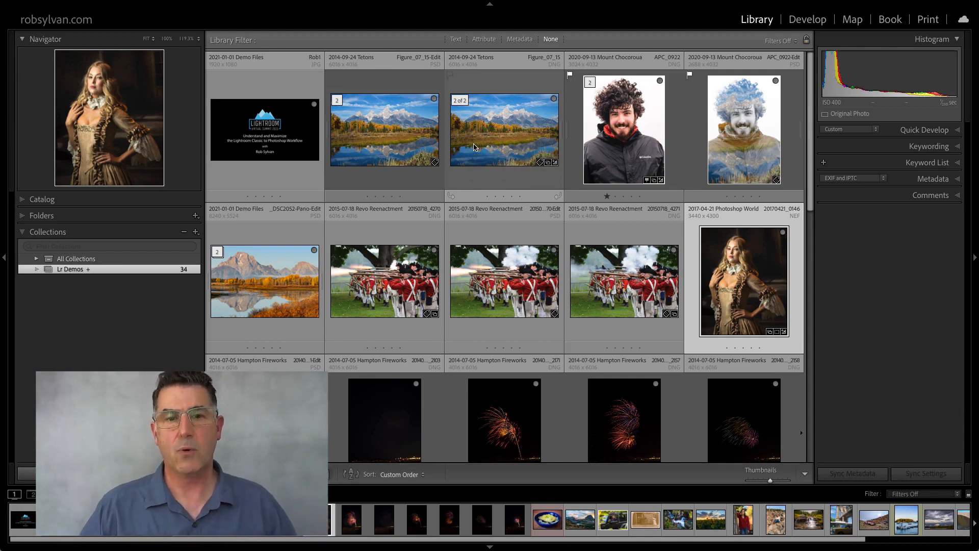
# Step: Select the Tetons photo Figure_07_15.dng in the grid and open it in Photoshop for editing
pyautogui.scroll(-2, 474, 148)
pyautogui.scroll(2, 485, 165)
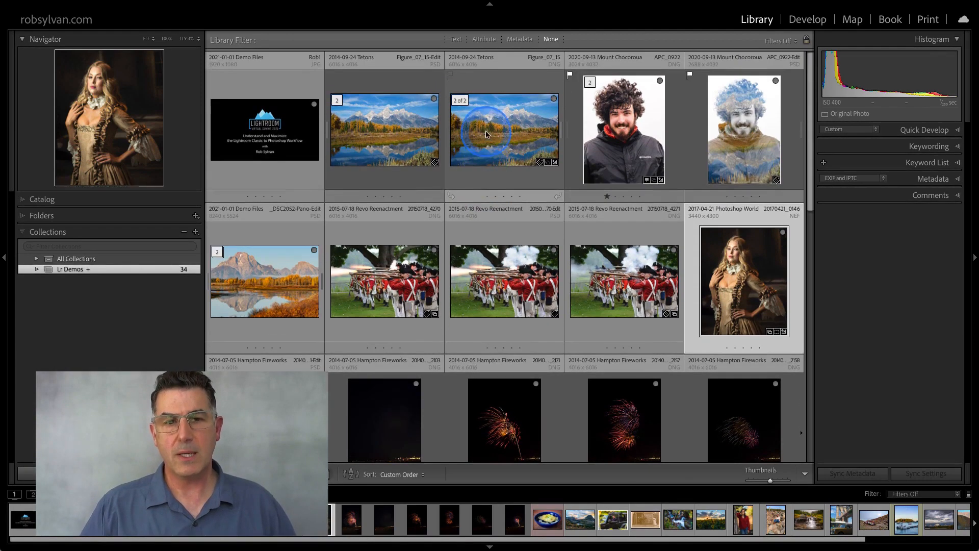
pyautogui.click(486, 133)
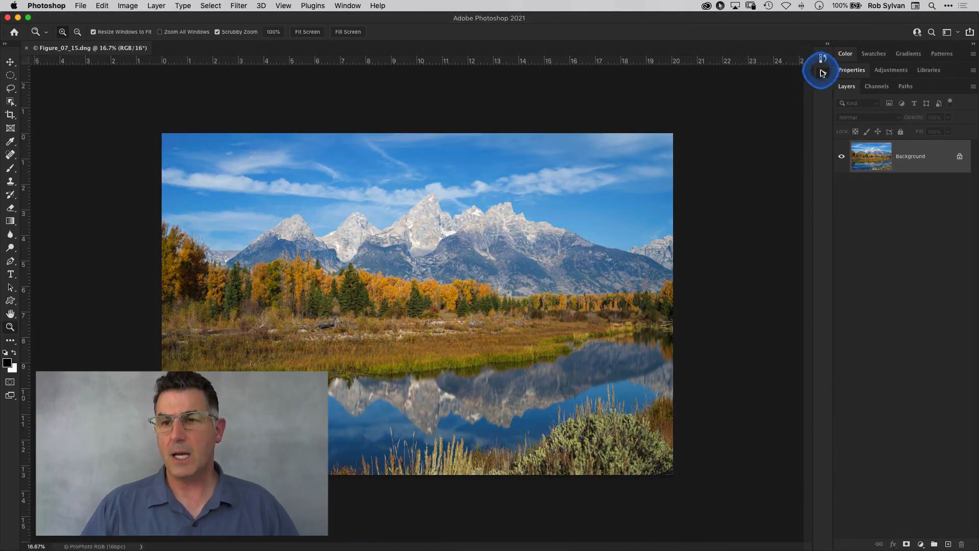
# Step: Show the available actions and collapse the Sharpen set
pyautogui.click(822, 73)
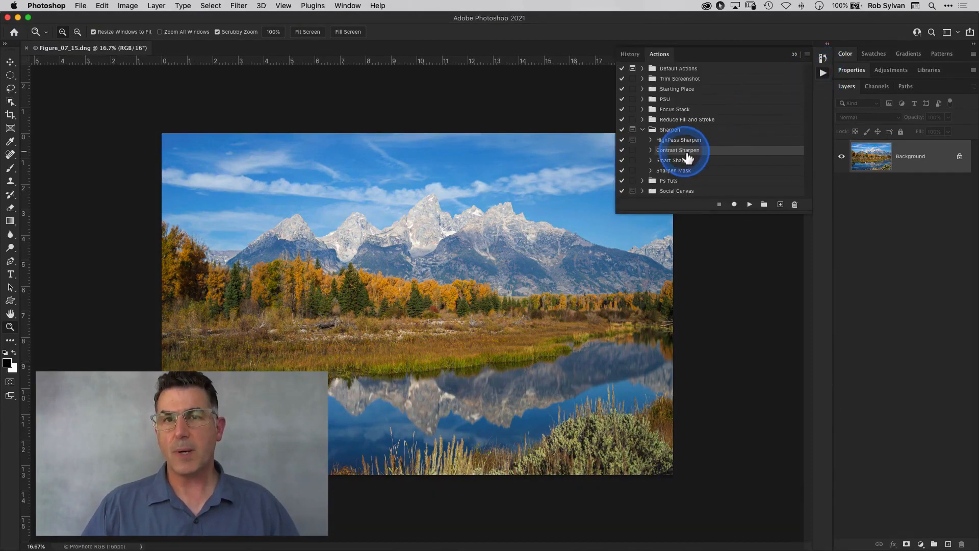
pyautogui.click(643, 130)
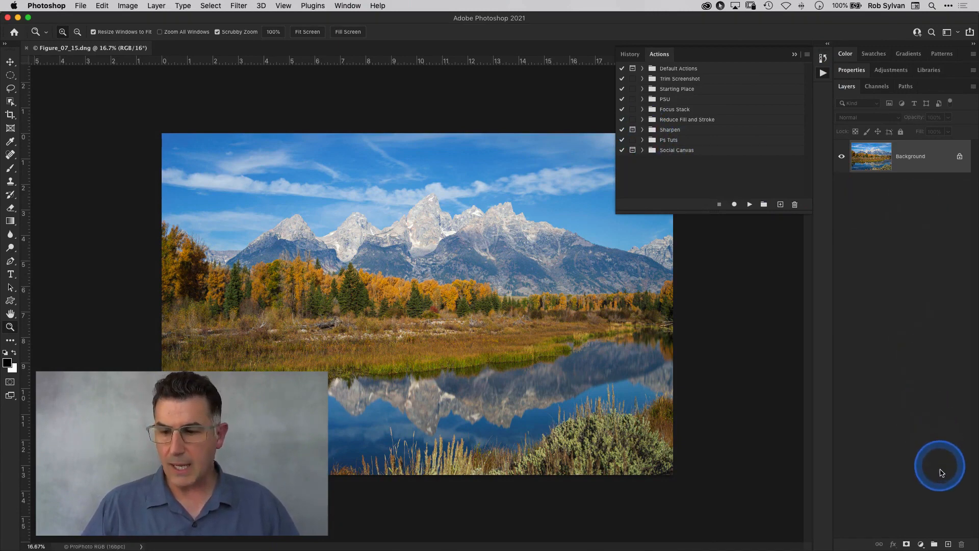
# Step: Duplicate the Background layer as Working and hide the original Background layer
pyautogui.click(972, 86)
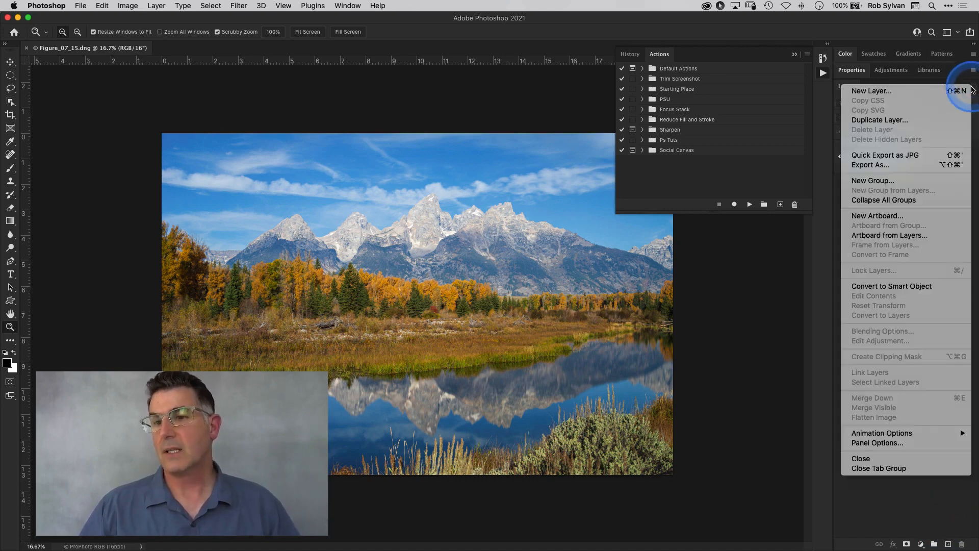
pyautogui.click(896, 120)
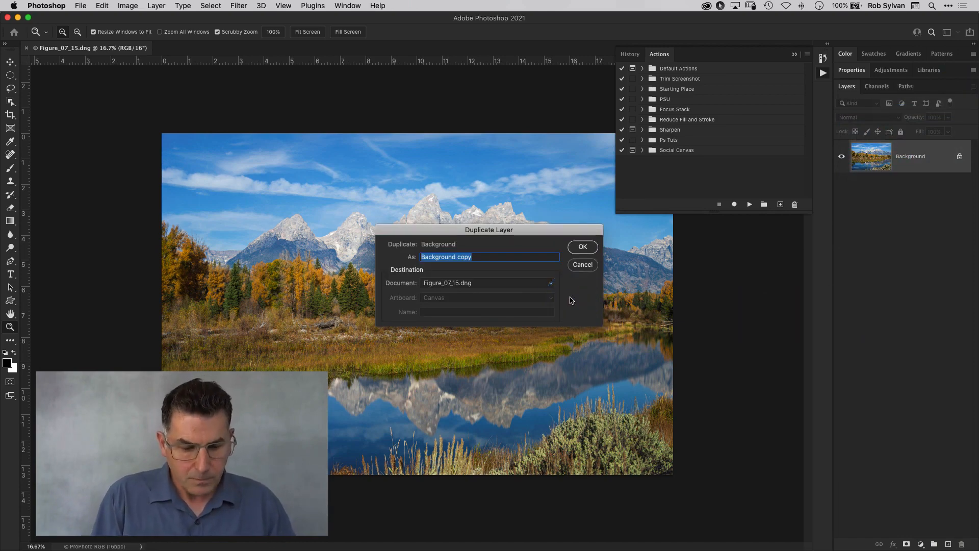
pyautogui.click(571, 299)
pyautogui.write('Working')
pyautogui.press('Return')
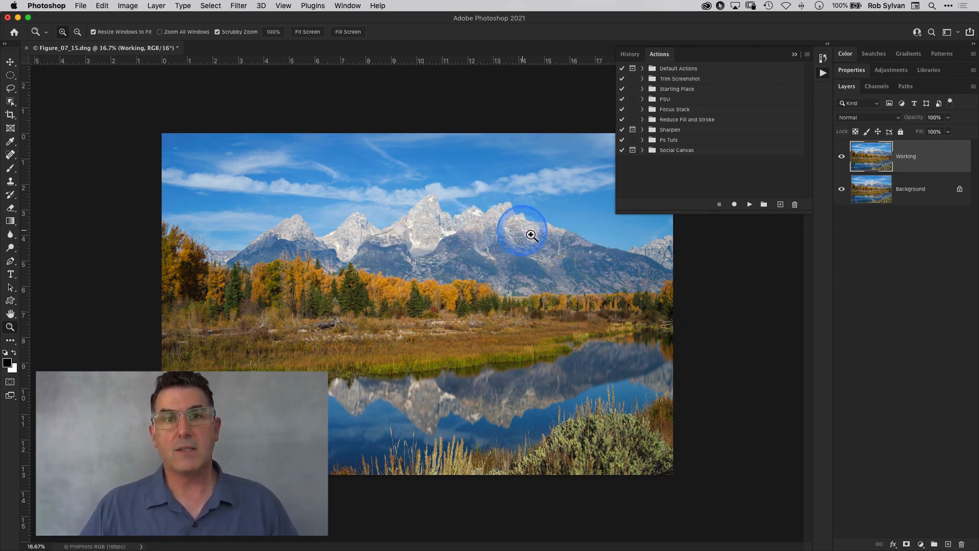
pyautogui.click(842, 189)
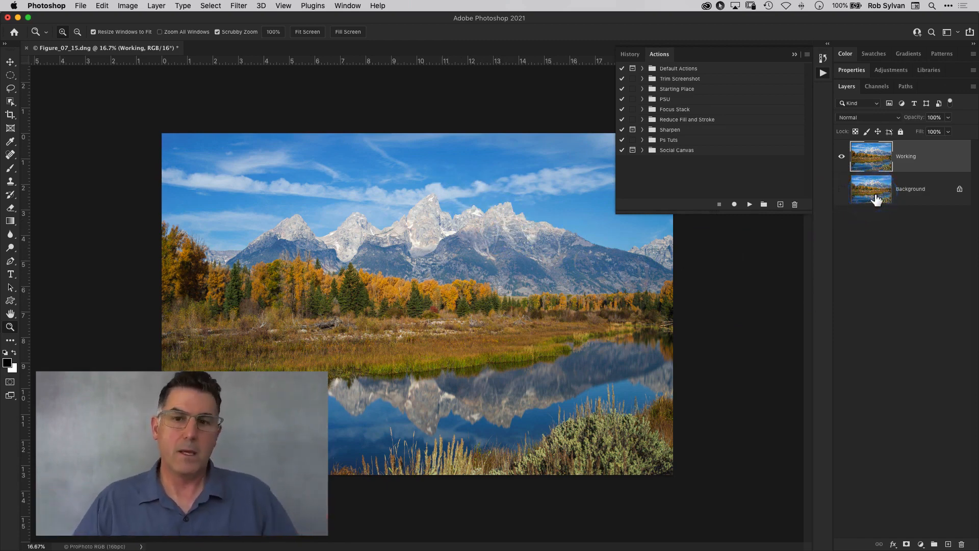
pyautogui.moveTo(875, 198); pyautogui.dragTo(877, 172)
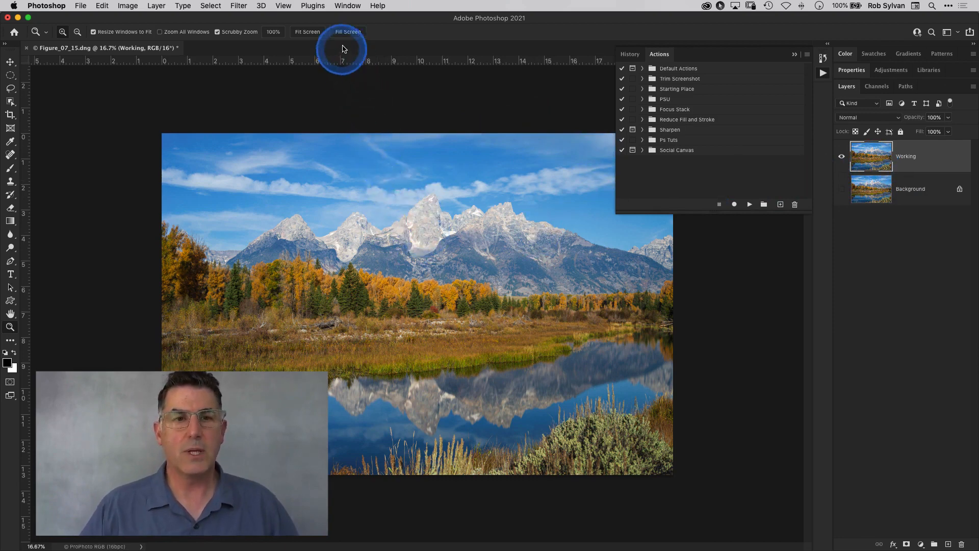
# Step: Open a second window for Figure_07_15.dng and set its view to 100%
pyautogui.click(347, 5)
pyautogui.moveTo(353, 18)
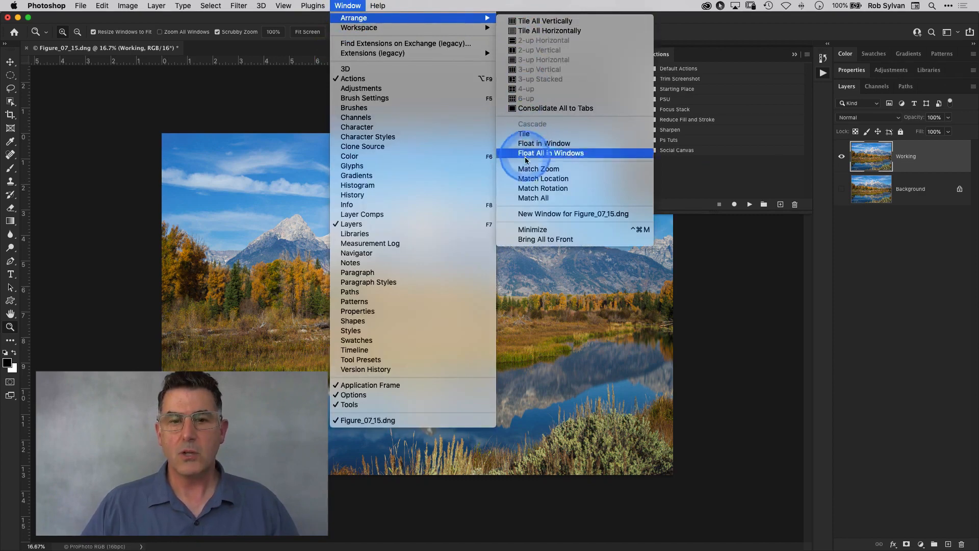
pyautogui.click(531, 214)
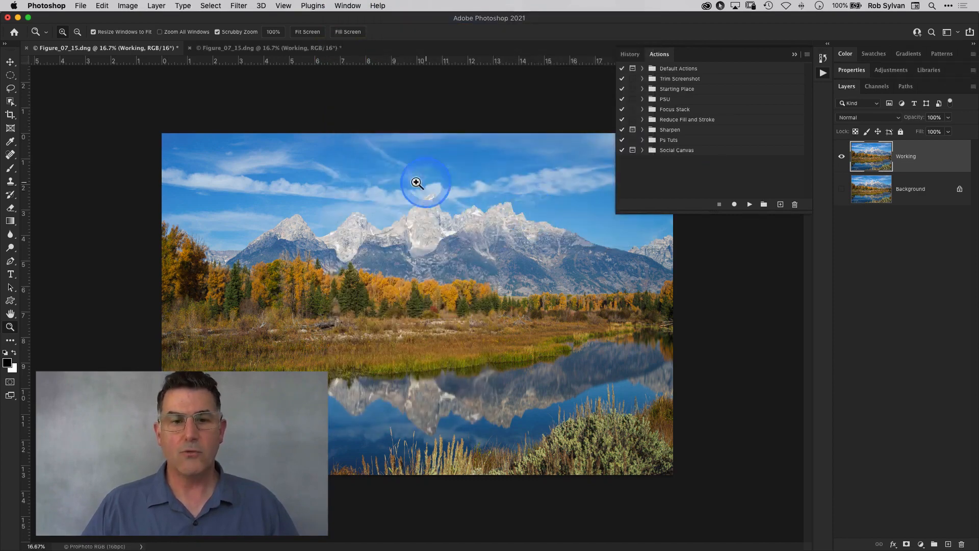
pyautogui.click(230, 47)
pyautogui.click(279, 6)
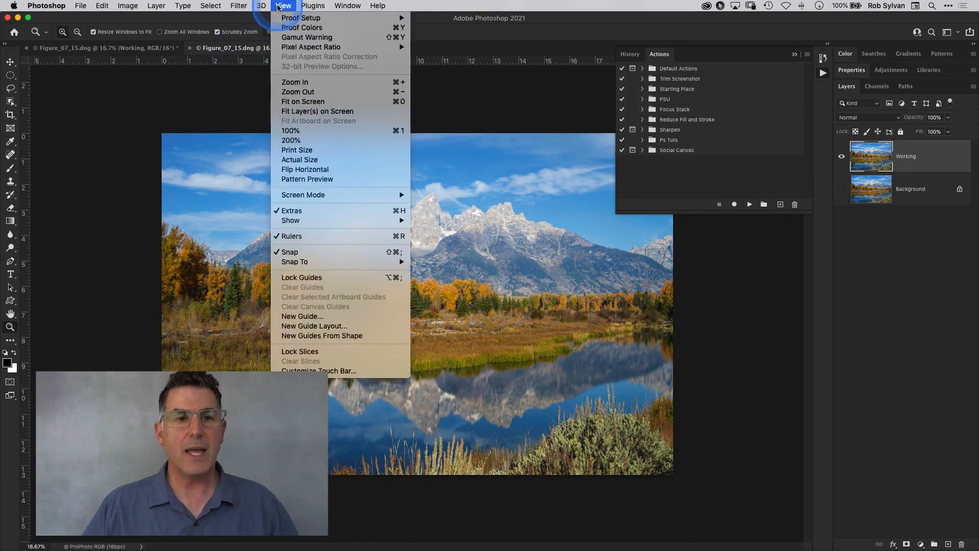
pyautogui.click(288, 130)
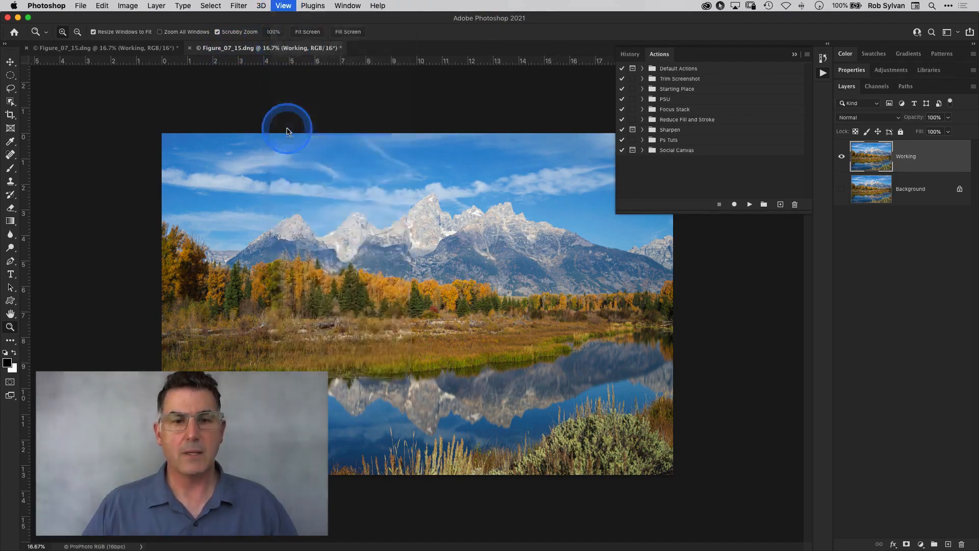
pyautogui.scroll(15, 292, 130)
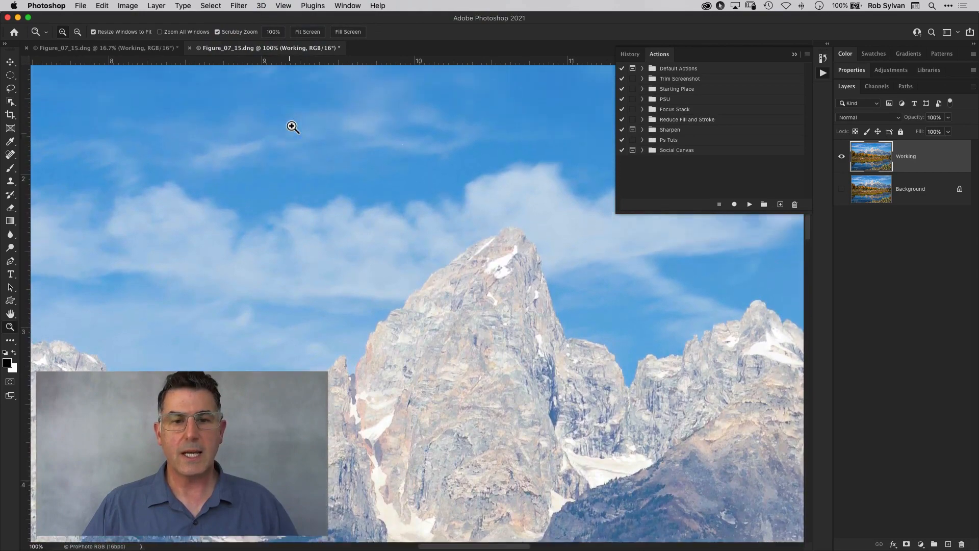
# Step: Tile the two document windows horizontally and bring the mountain peak into view in the 100% window
pyautogui.click(127, 48)
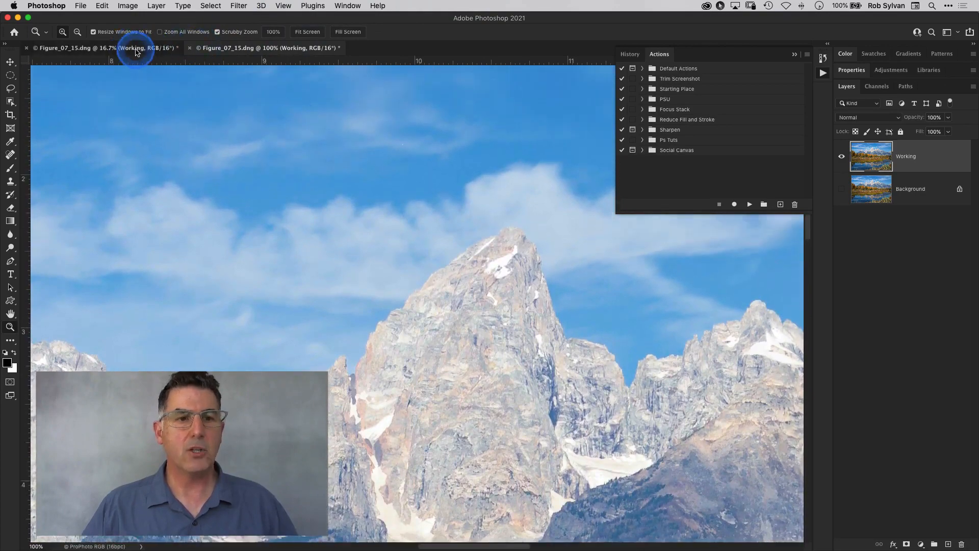
pyautogui.click(347, 5)
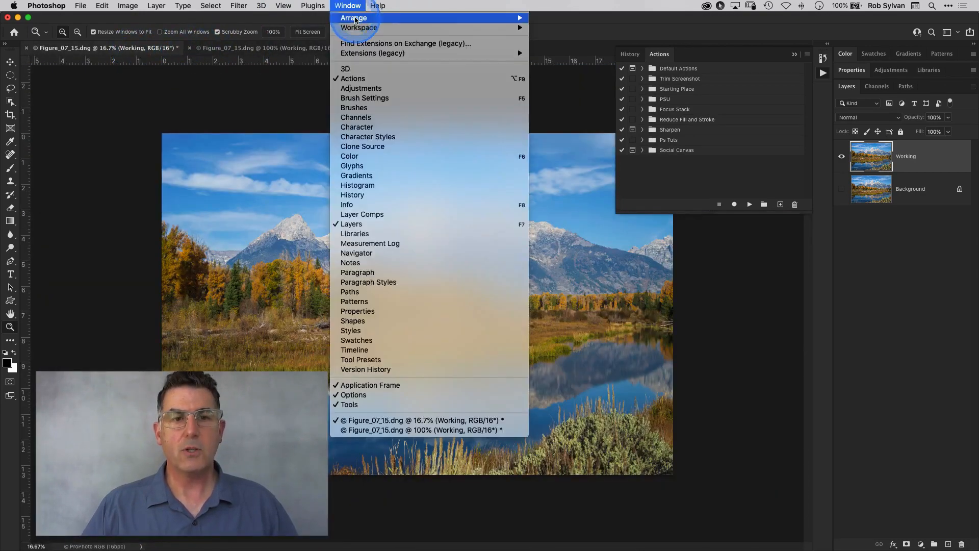
pyautogui.moveTo(444, 20)
pyautogui.click(564, 30)
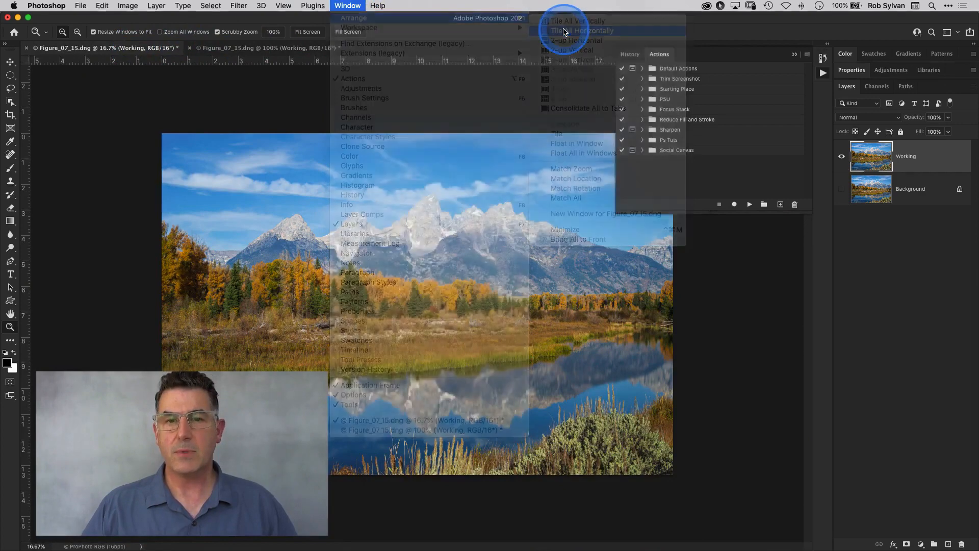
pyautogui.scroll(-4, 423, 391)
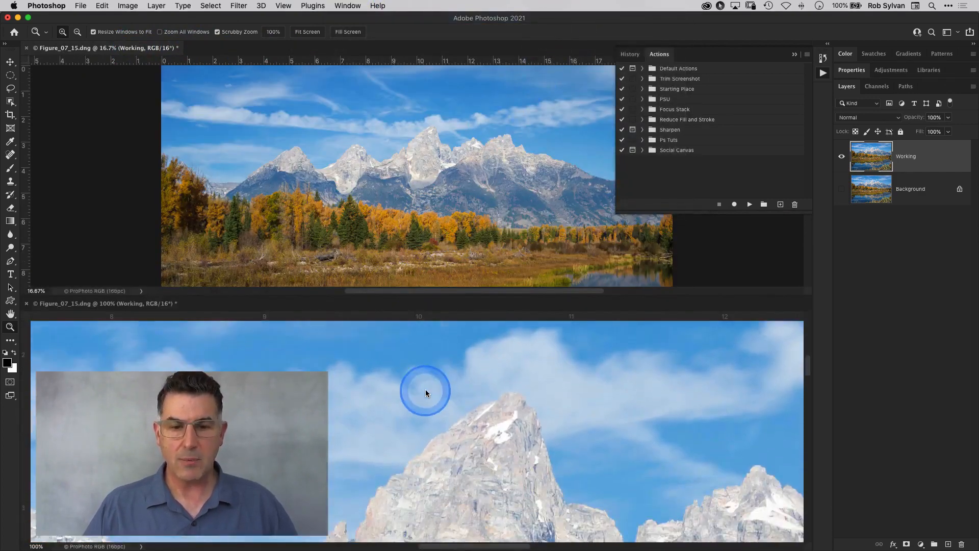
pyautogui.scroll(-2, 418, 366)
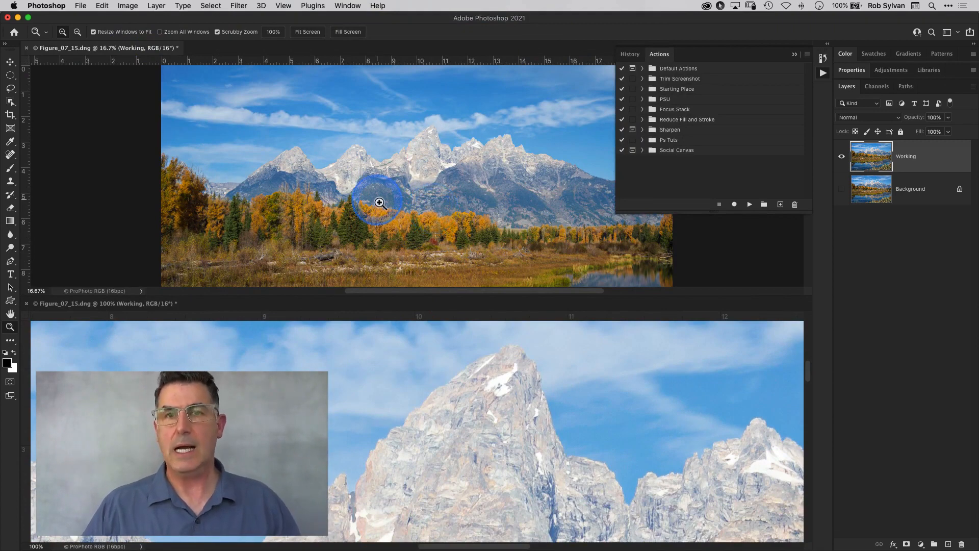
# Step: Paint a black Brush stroke across the mountain peak on the Working layer in the 100% window
pyautogui.click(367, 201)
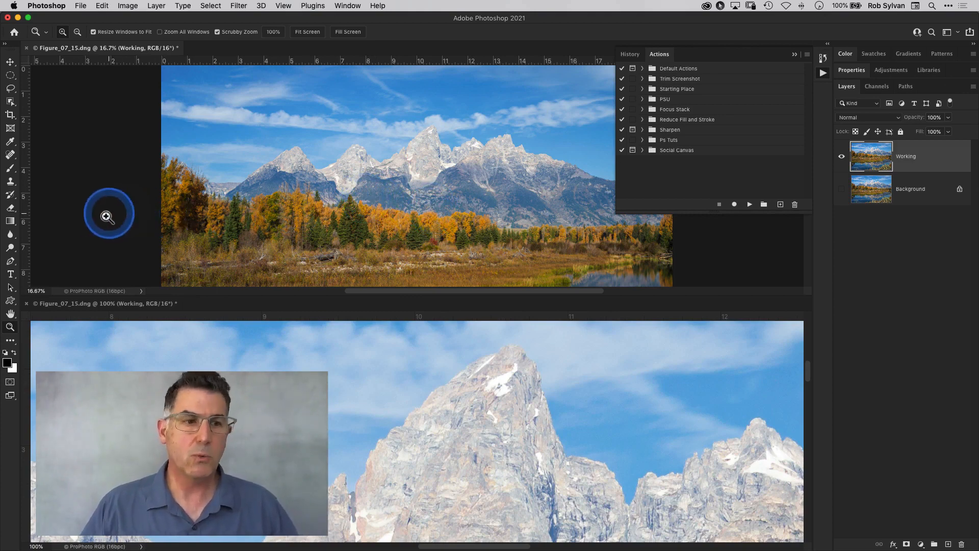
pyautogui.press('b')
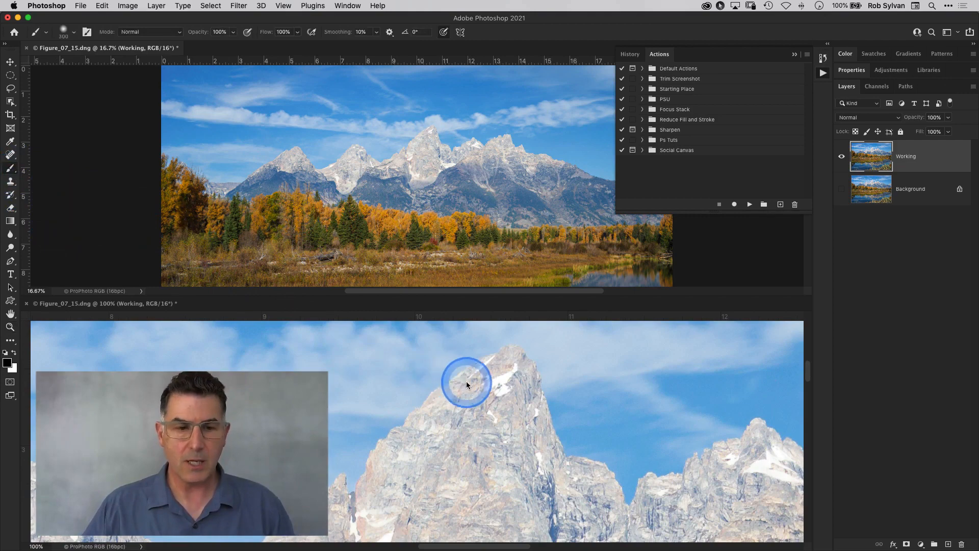
pyautogui.click(133, 303)
pyautogui.moveTo(379, 423); pyautogui.dragTo(651, 394)
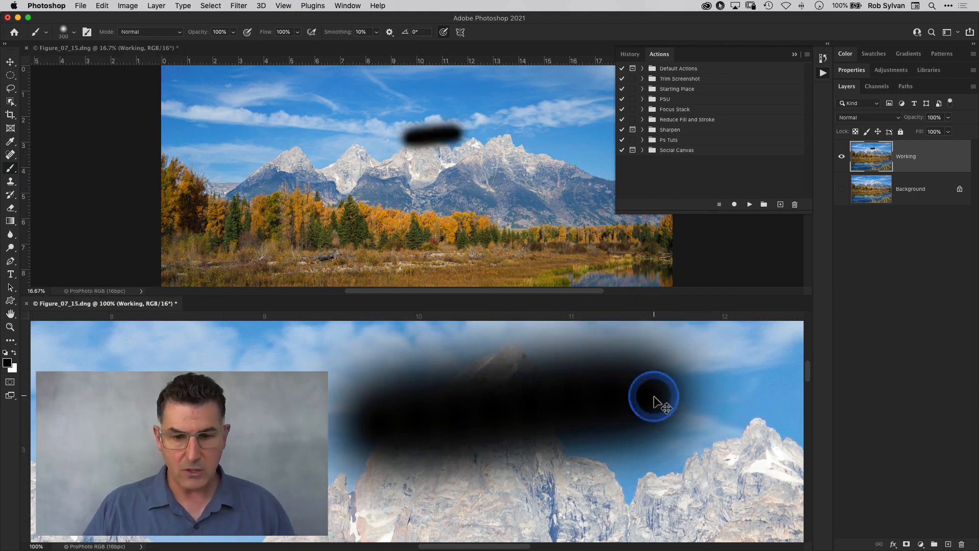
# Step: Undo the black brush stroke on the mountain peak and close the second, 100% window of Figure_07_15.dng
pyautogui.press('super+z')
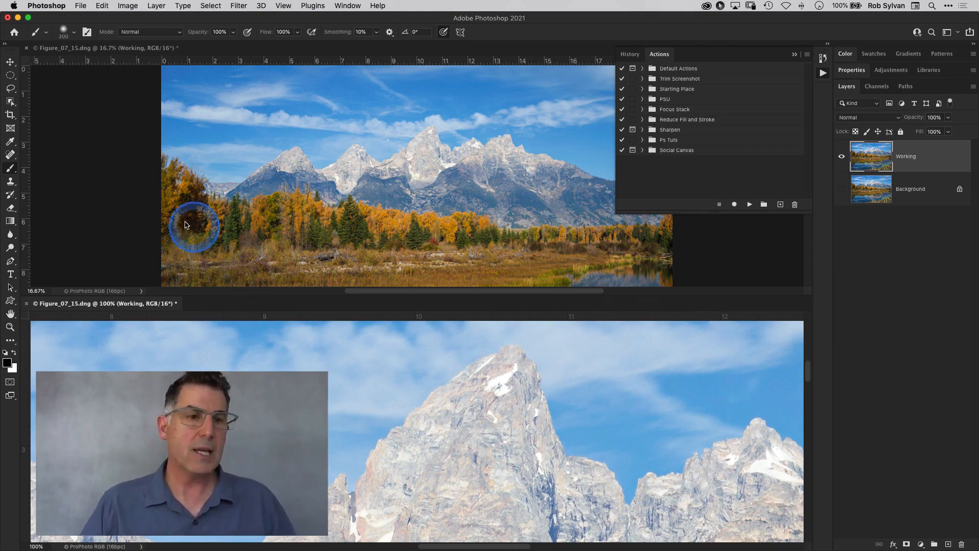
pyautogui.click(26, 304)
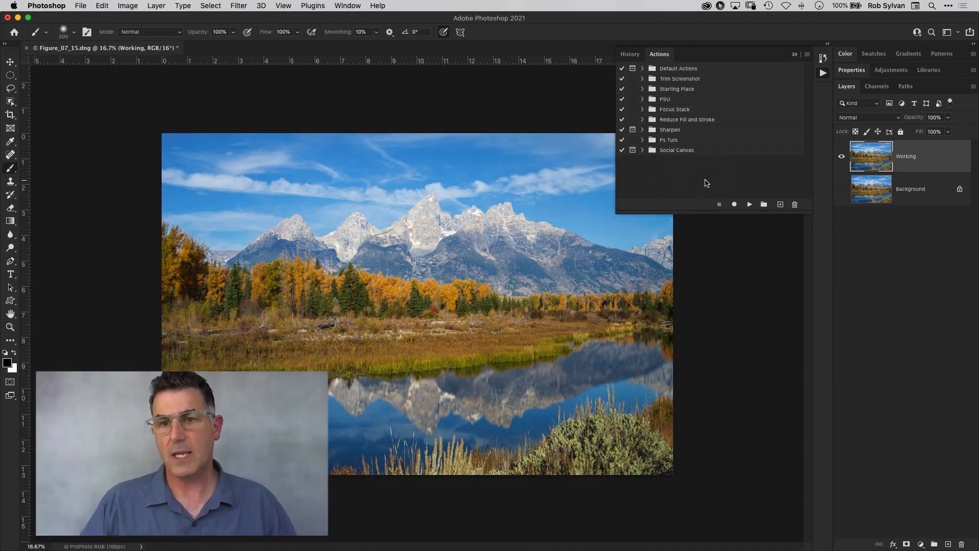
# Step: Expand the Starting Place action set and revert Figure_07_15.dng to its last saved state
pyautogui.click(643, 90)
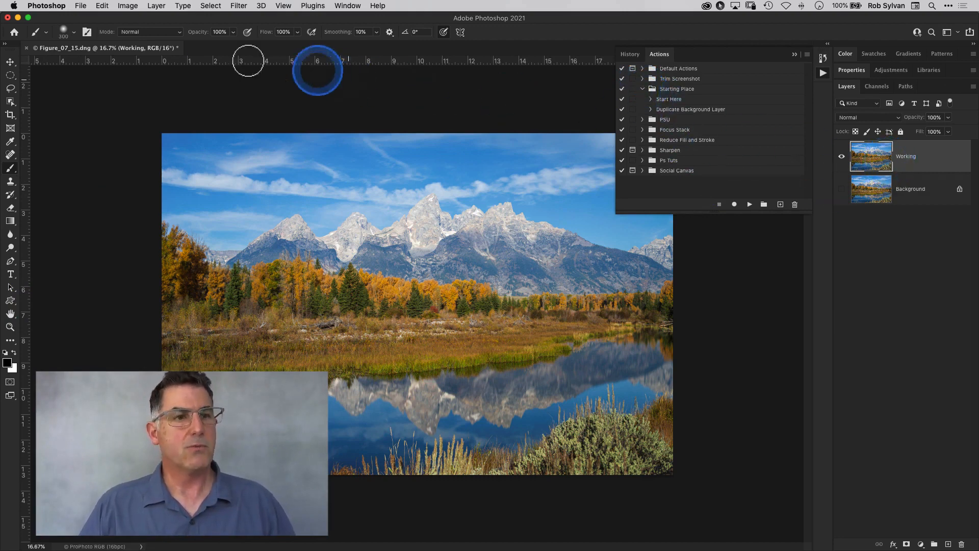
pyautogui.click(80, 6)
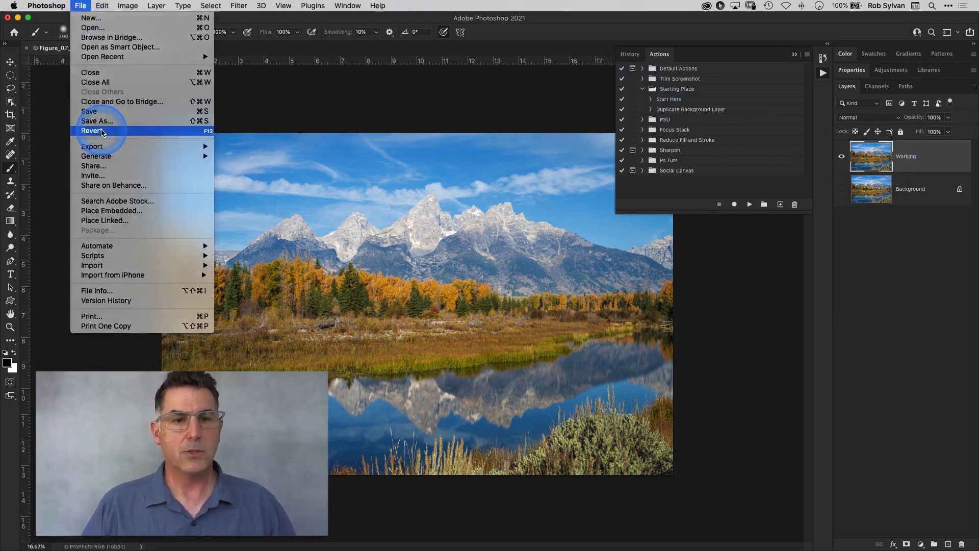
pyautogui.click(101, 132)
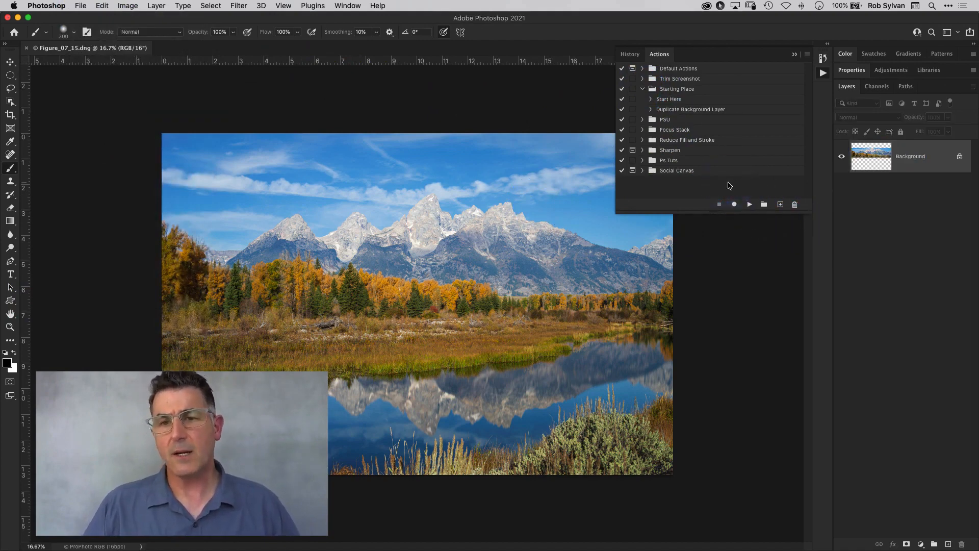
# Step: Expand the Duplicate Background Layer action in the Starting Place set and play it on the document
pyautogui.click(651, 109)
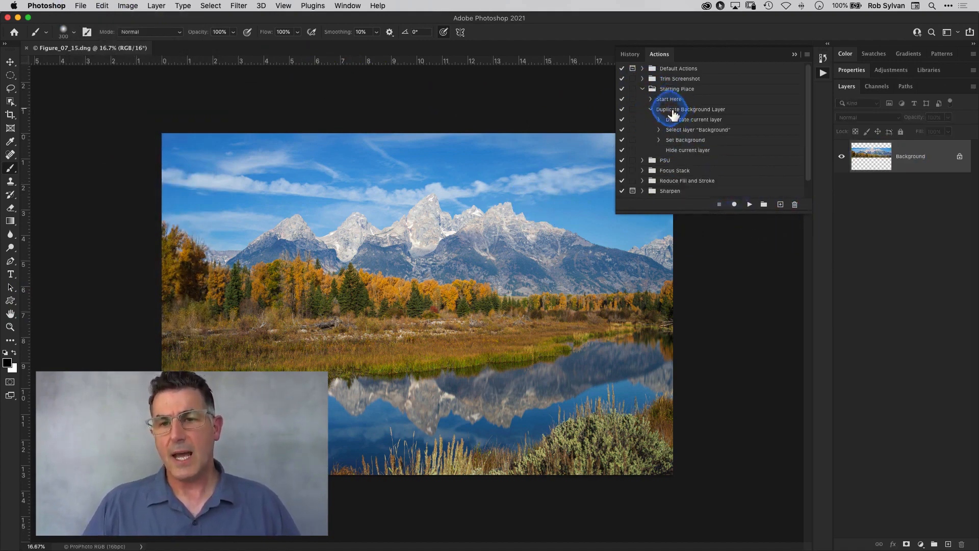
pyautogui.click(664, 110)
pyautogui.click(749, 204)
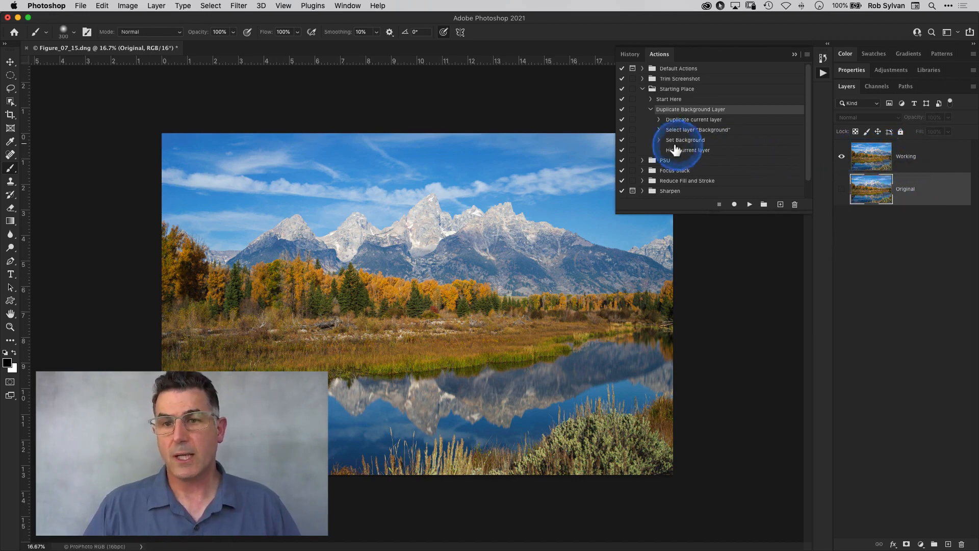
# Step: Examine the recorded settings of the duplicate, select and set commands inside the Duplicate Background Layer action
pyautogui.click(658, 121)
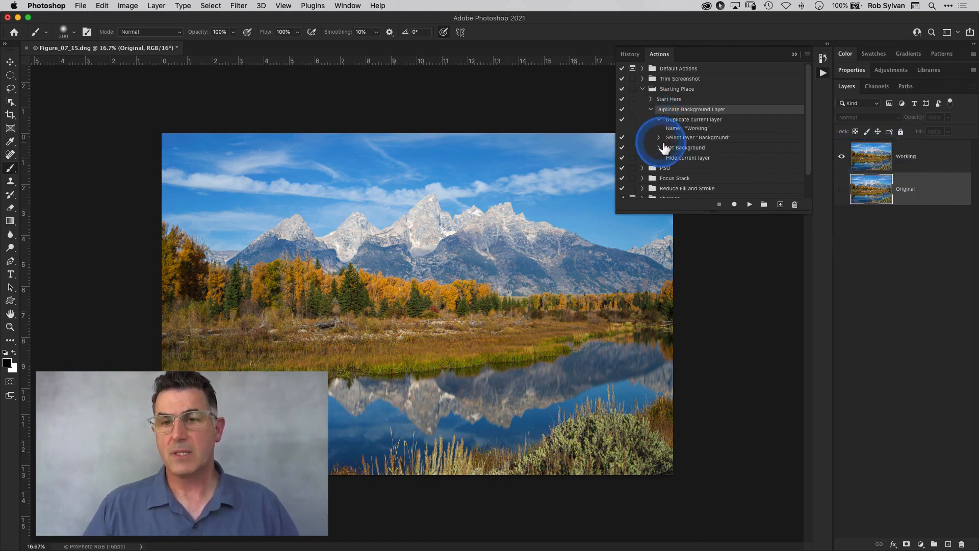
pyautogui.click(658, 137)
pyautogui.click(659, 155)
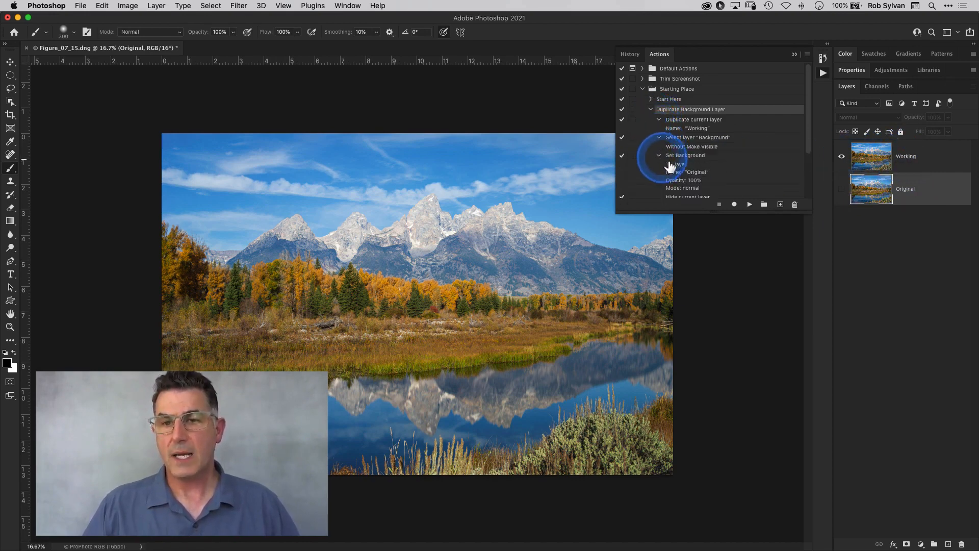
pyautogui.click(659, 120)
pyautogui.click(659, 130)
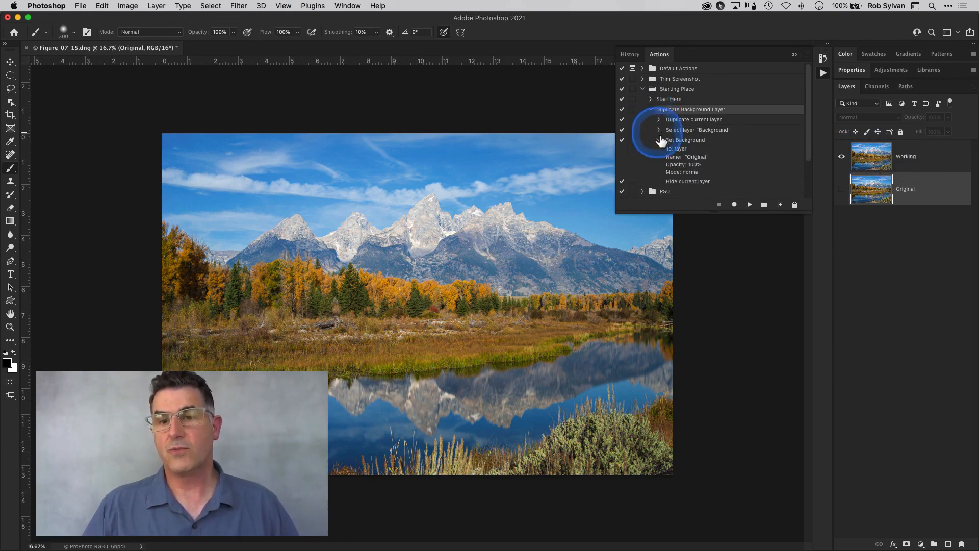
pyautogui.click(658, 140)
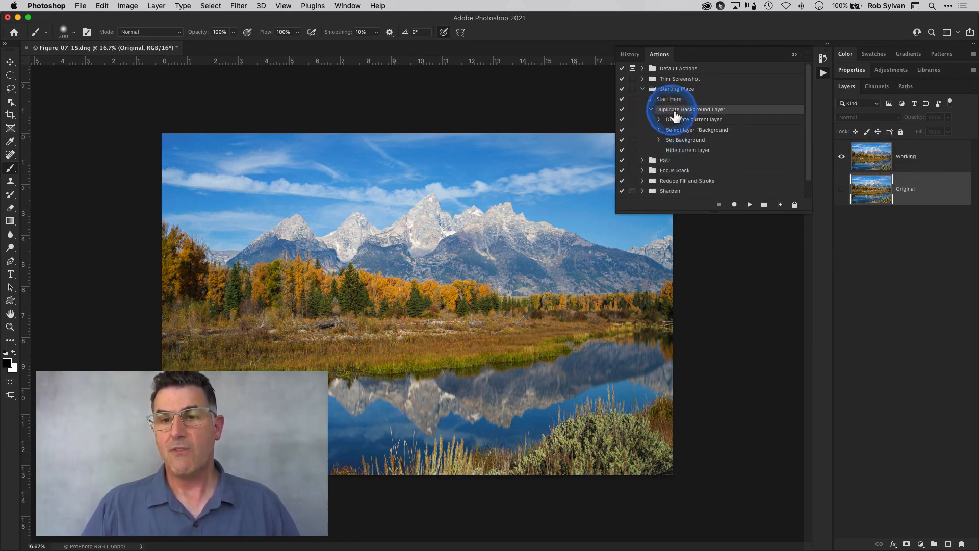
# Step: Revert Figure_07_15.dng and start recording a new action named Dupe Back in the Starting Place set
pyautogui.click(81, 6)
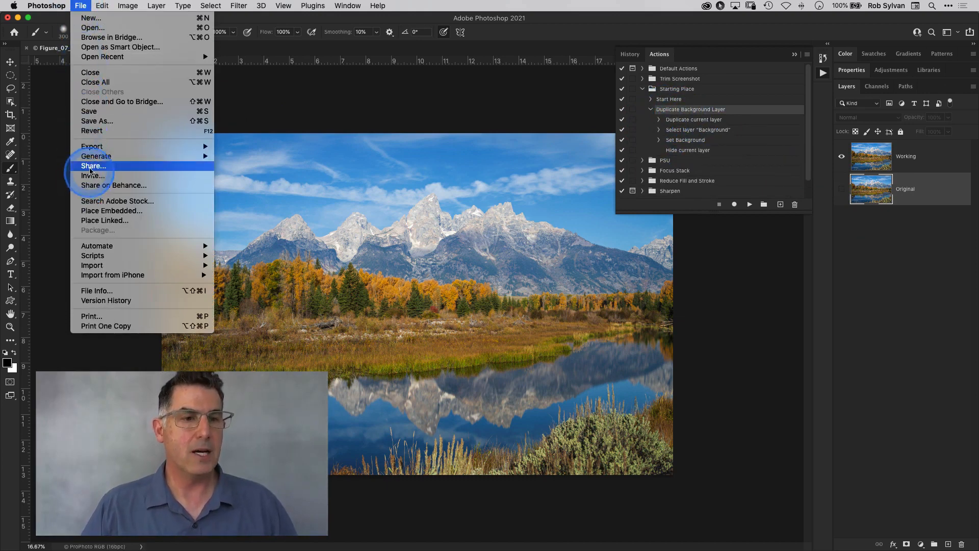
pyautogui.click(102, 131)
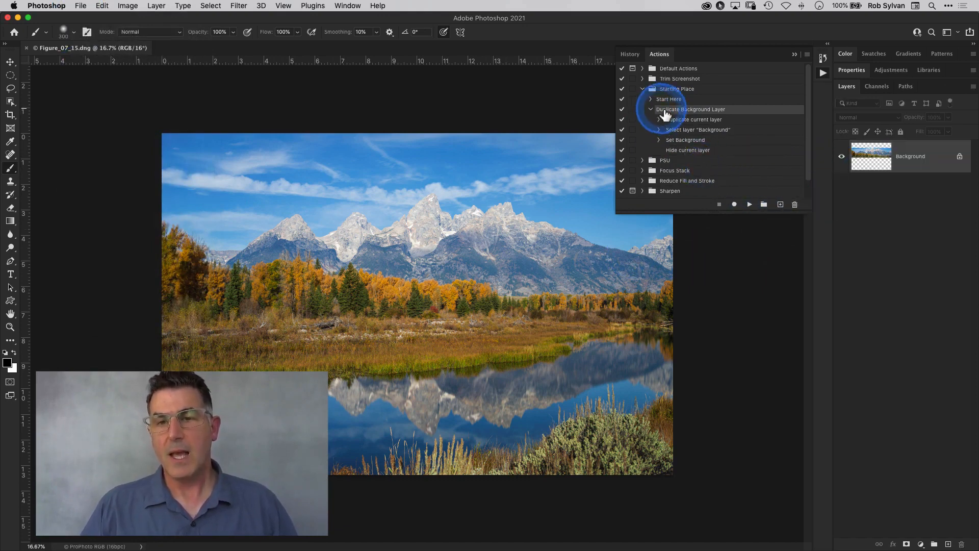
pyautogui.click(780, 204)
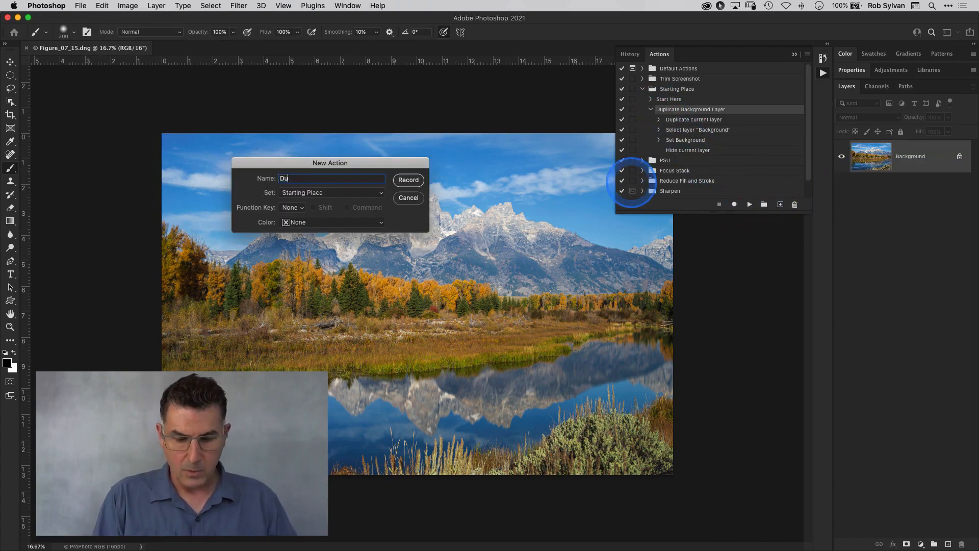
pyautogui.write('Dupe Back')
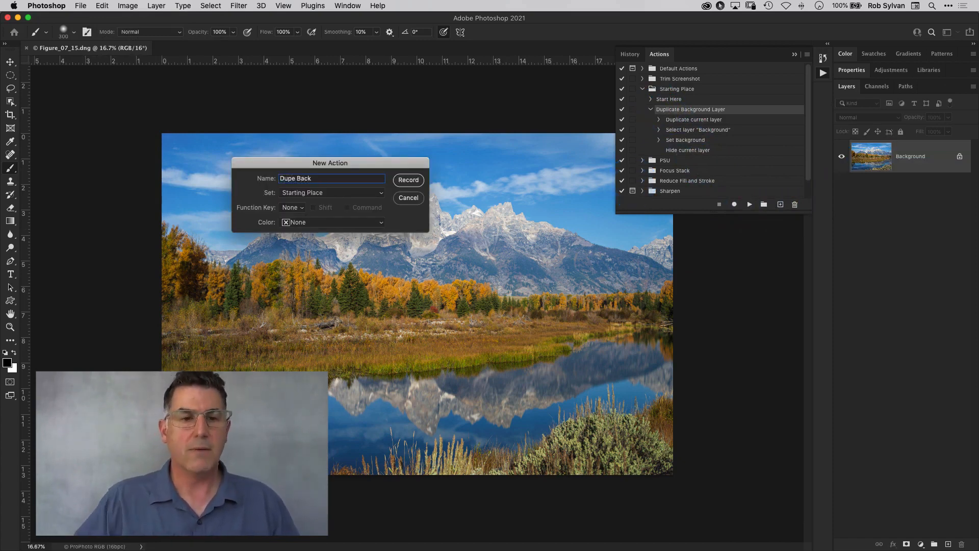
pyautogui.click(407, 180)
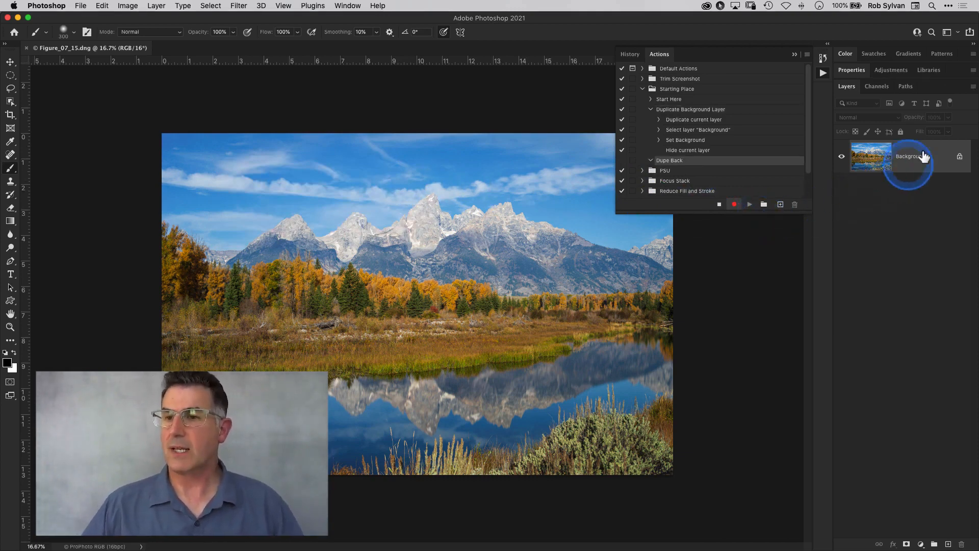
# Step: Record duplicating the Background layer under the name Working in the same document
pyautogui.click(973, 88)
pyautogui.click(939, 120)
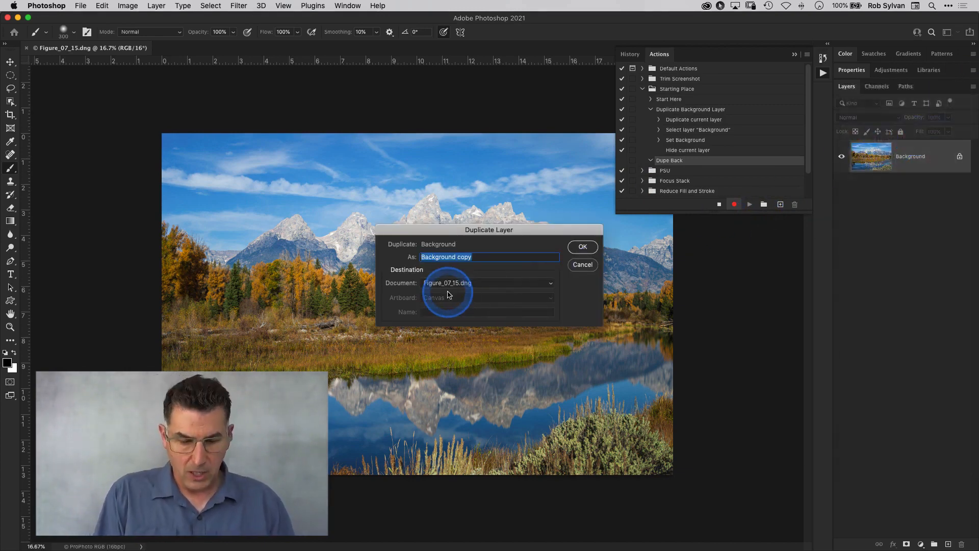
pyautogui.write('Working')
pyautogui.click(583, 247)
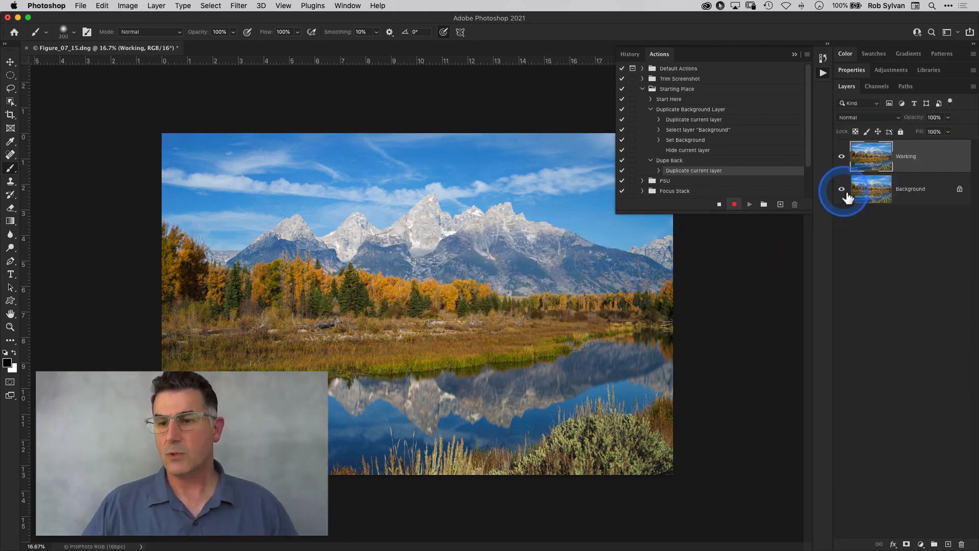
# Step: Convert the Background into a layer named Original, hide it, and stop recording the Dupe Back action
pyautogui.doubleClick(900, 192)
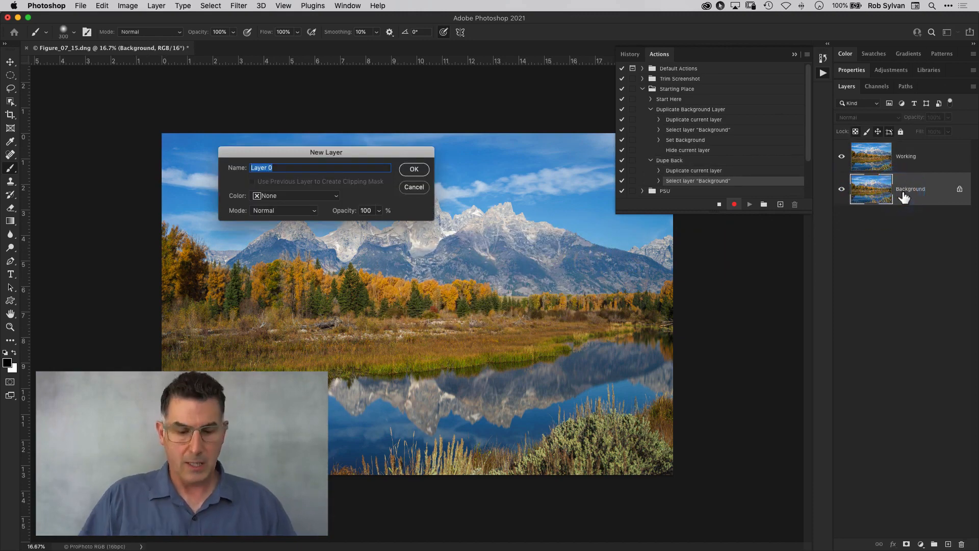
pyautogui.write('Original')
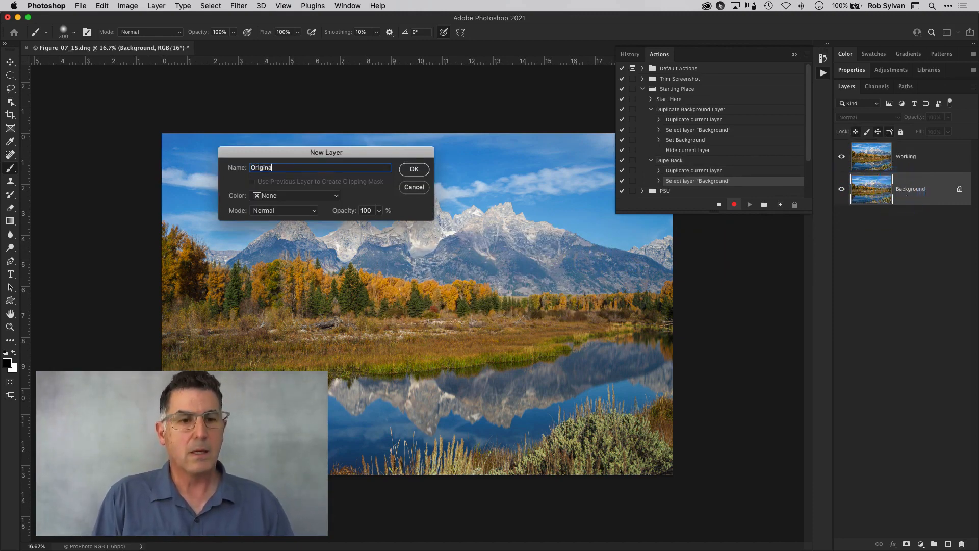
pyautogui.click(414, 169)
pyautogui.click(842, 189)
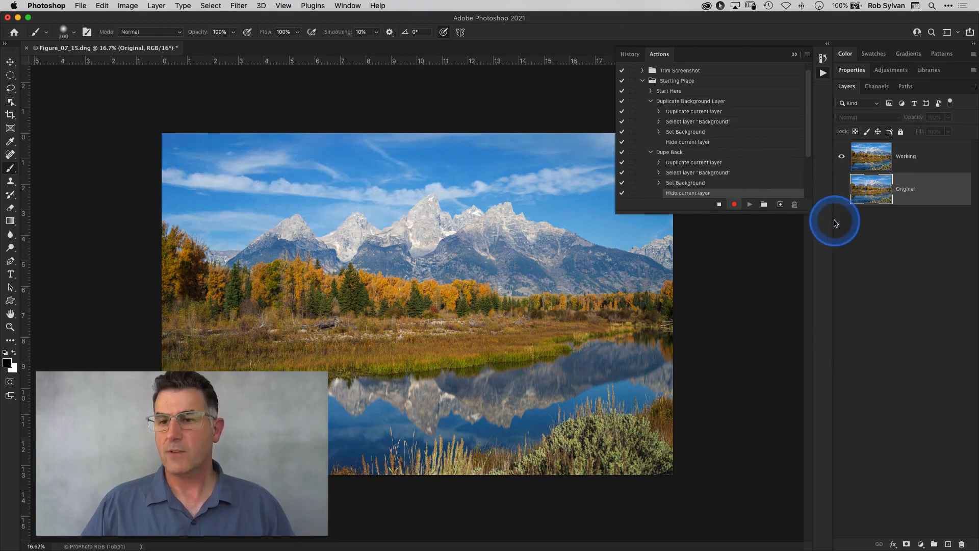
pyautogui.click(720, 206)
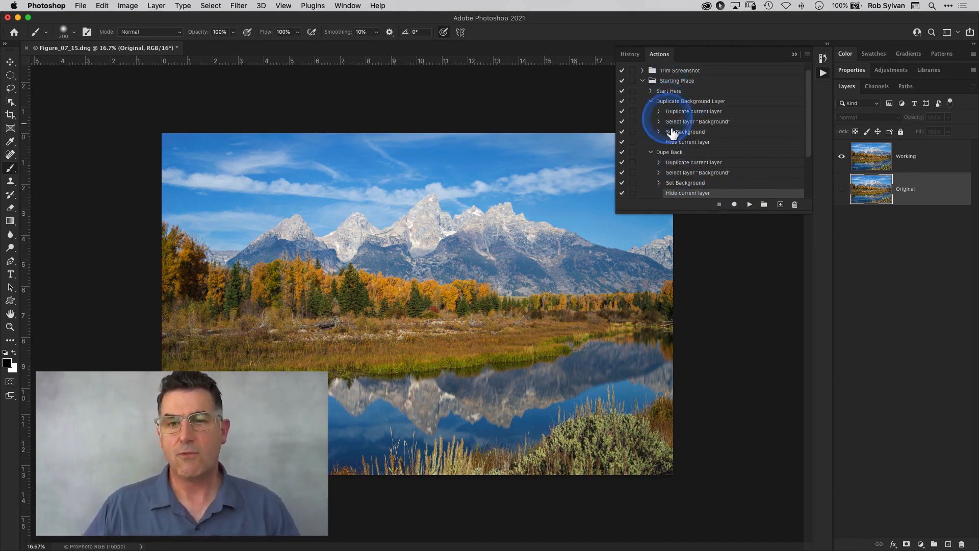
# Step: Collapse the Dupe Back and Duplicate Background Layer actions and revert Figure_07_15.dng to its saved state
pyautogui.click(651, 152)
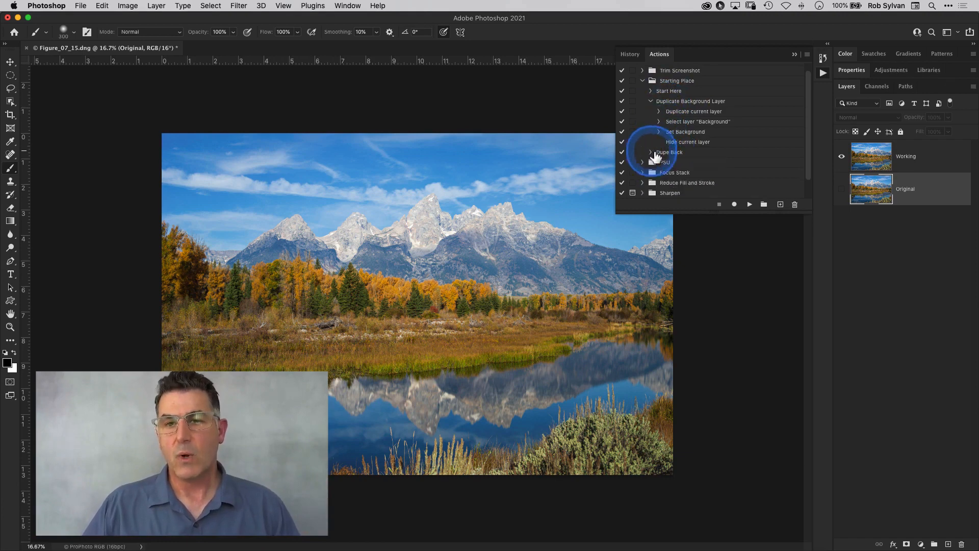
pyautogui.click(651, 101)
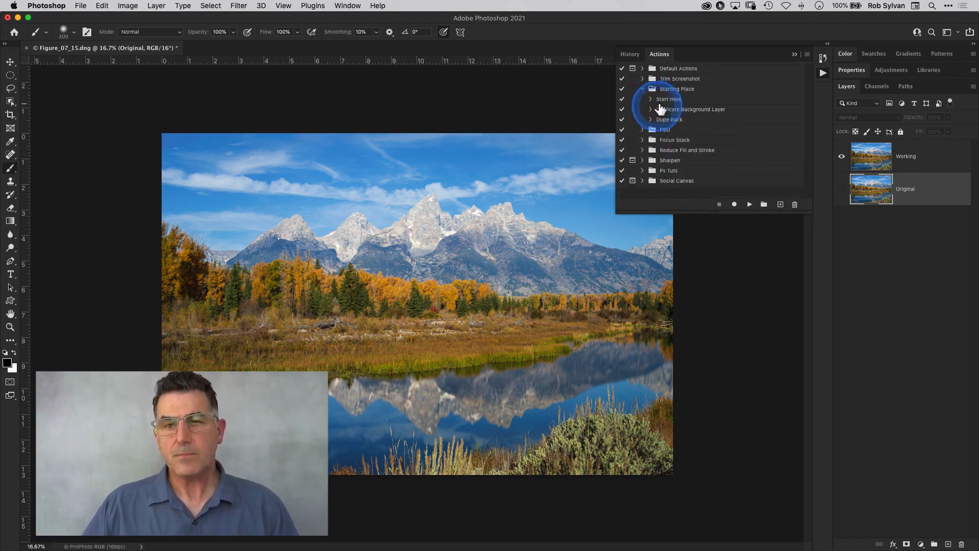
pyautogui.click(80, 5)
pyautogui.click(90, 131)
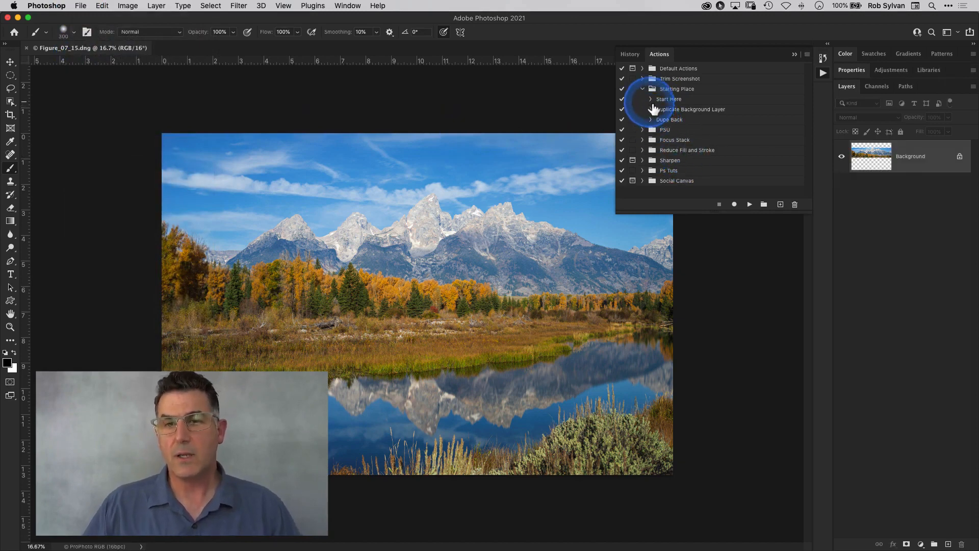
# Step: Play the Start Here action from the Starting Place set and bring the mountains into view in the 100% window
pyautogui.click(673, 98)
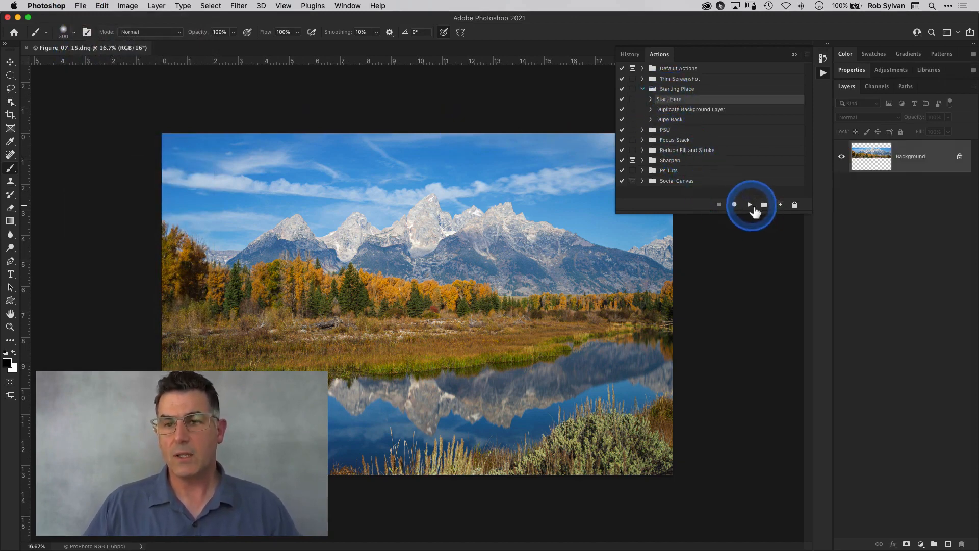
pyautogui.click(749, 204)
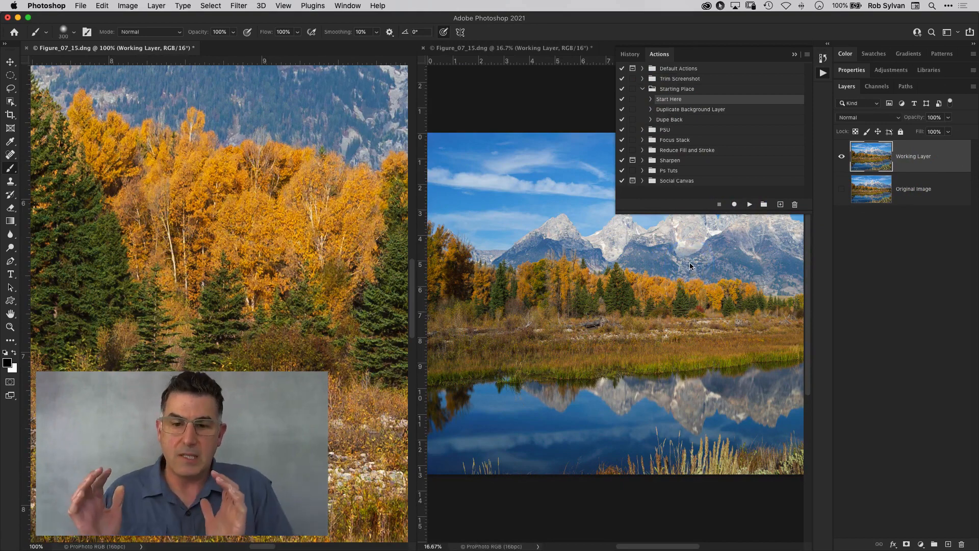
pyautogui.scroll(10, 317, 229)
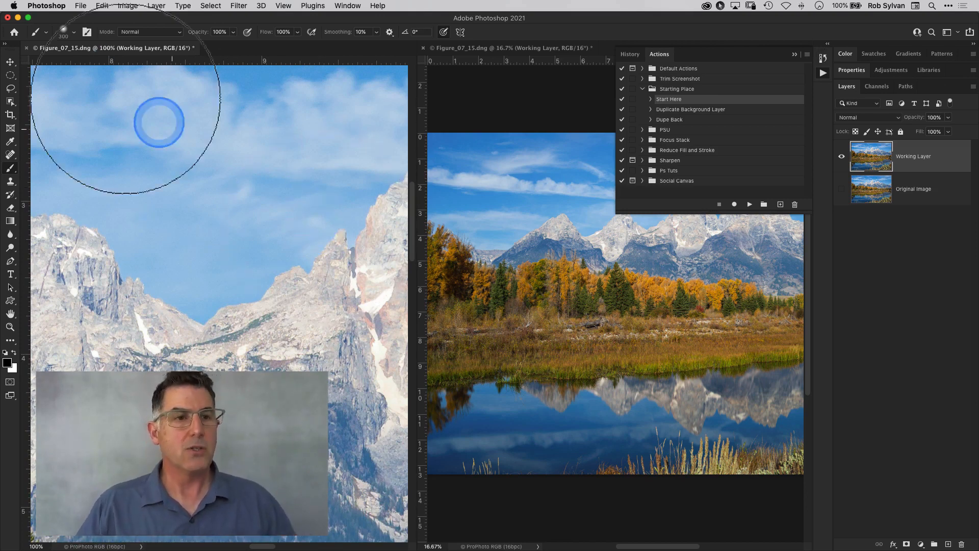
# Step: Close the 100% window and close the remaining Figure_07_15.dng document without saving its changes
pyautogui.click(82, 6)
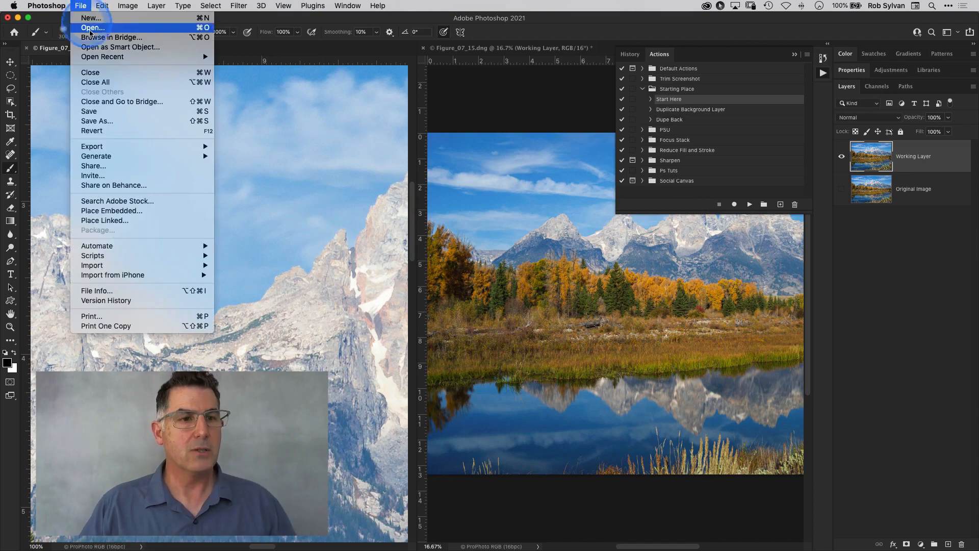
pyautogui.click(87, 70)
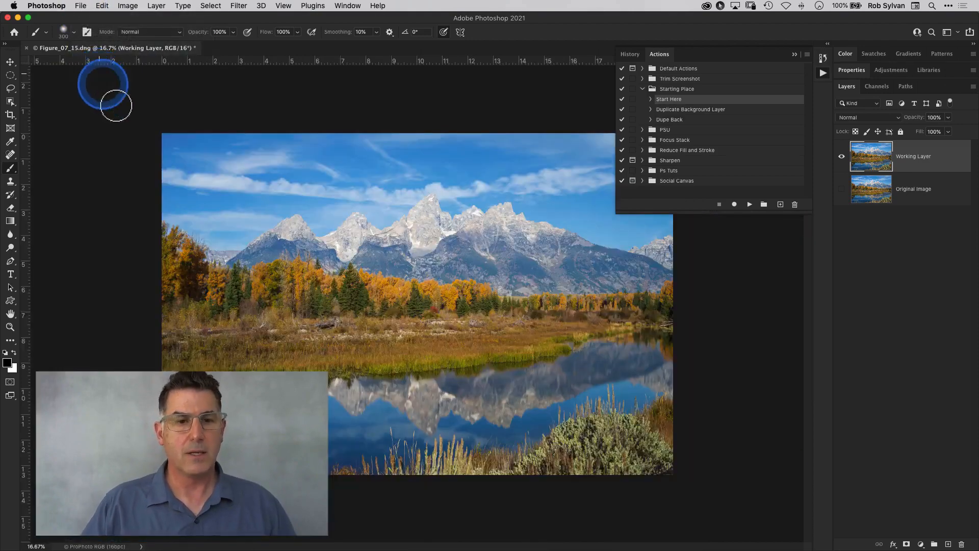
pyautogui.click(27, 49)
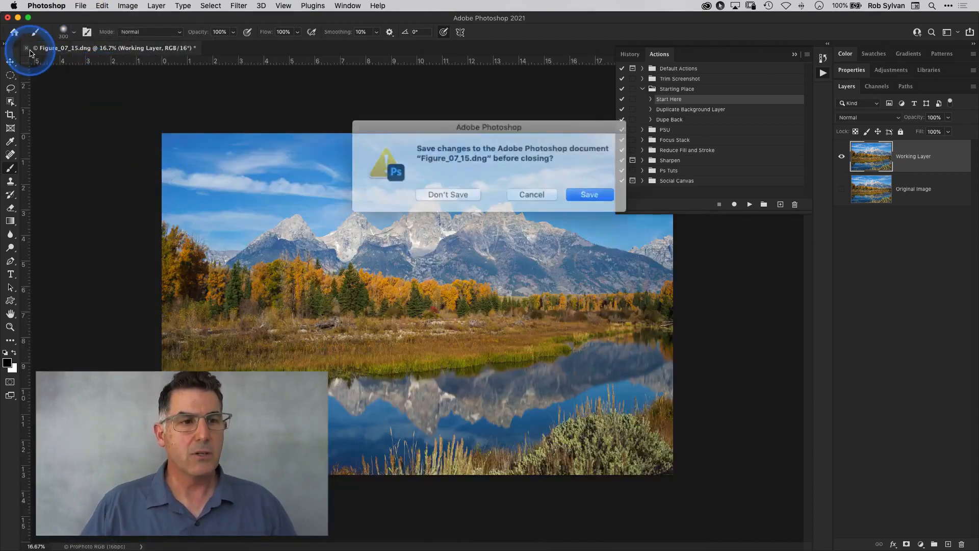
pyautogui.click(455, 188)
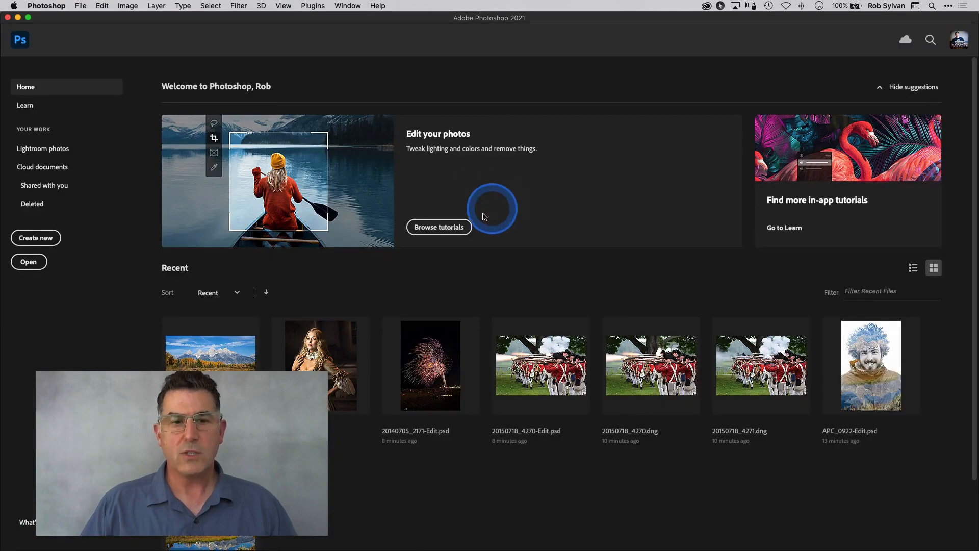
# Step: Start creating a droplet and set its save location to duplicate-background.app on the Desktop
pyautogui.click(29, 50)
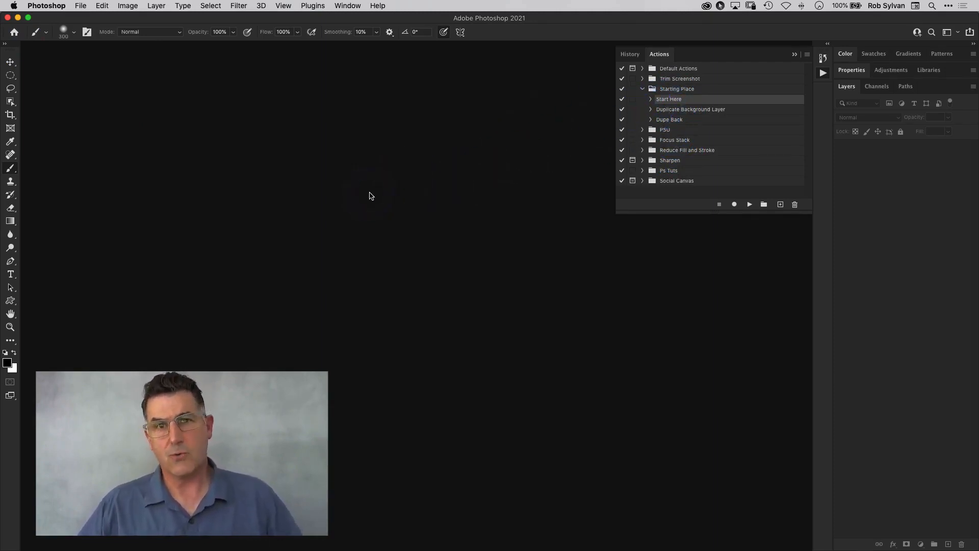
pyautogui.click(80, 6)
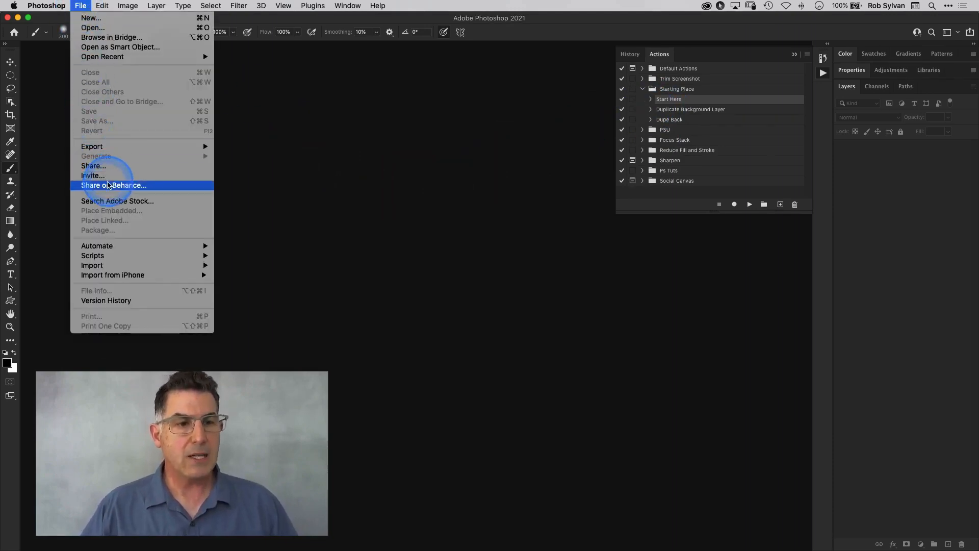
pyautogui.moveTo(148, 246)
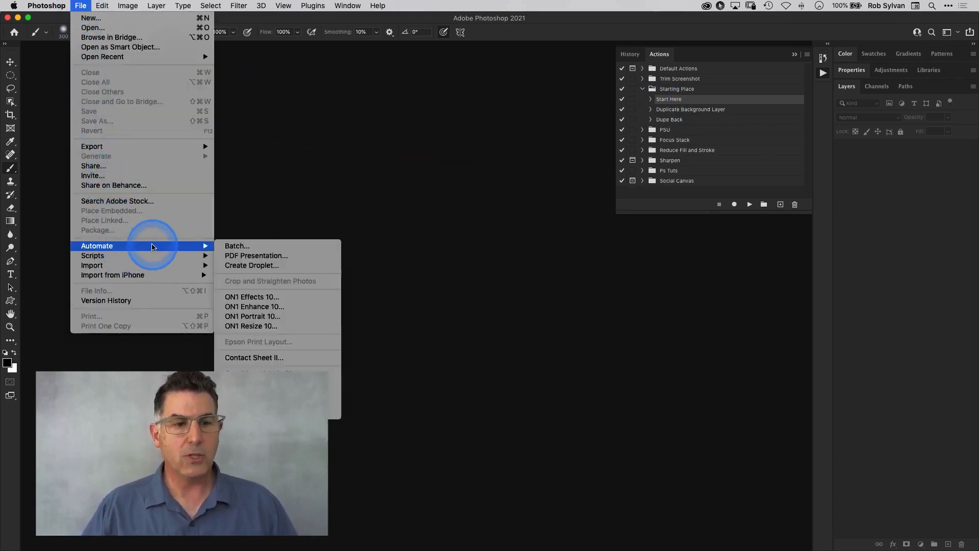
pyautogui.click(198, 247)
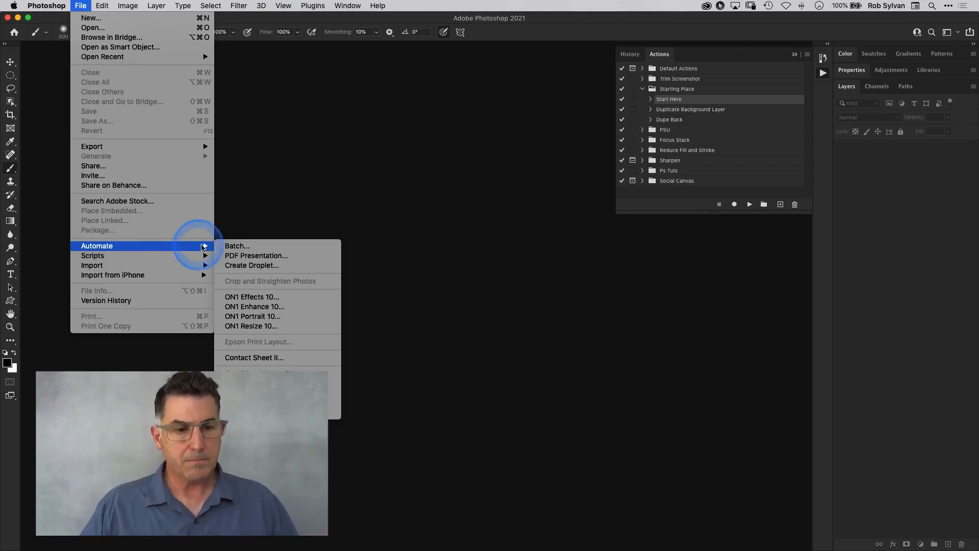
pyautogui.click(226, 266)
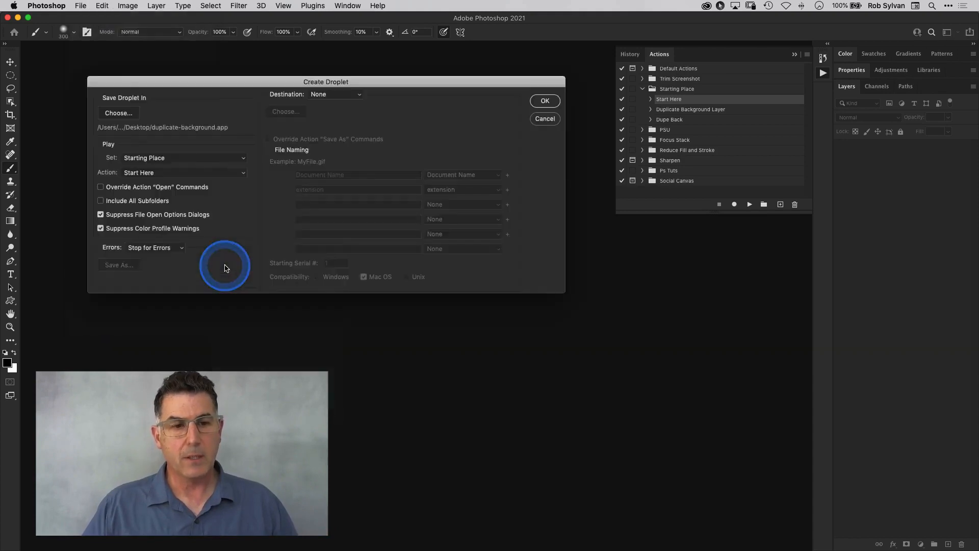
pyautogui.moveTo(235, 77); pyautogui.dragTo(264, 128)
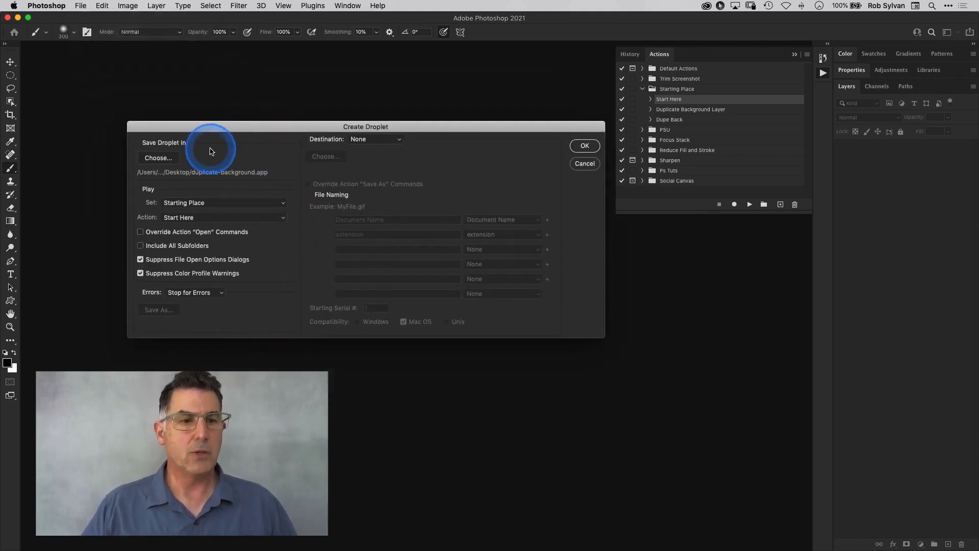
pyautogui.click(162, 162)
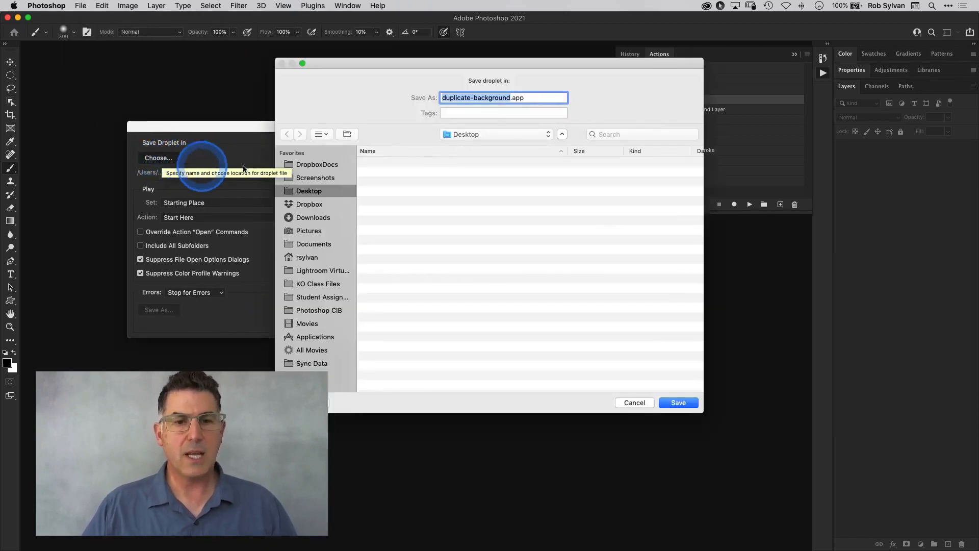
pyautogui.click(678, 406)
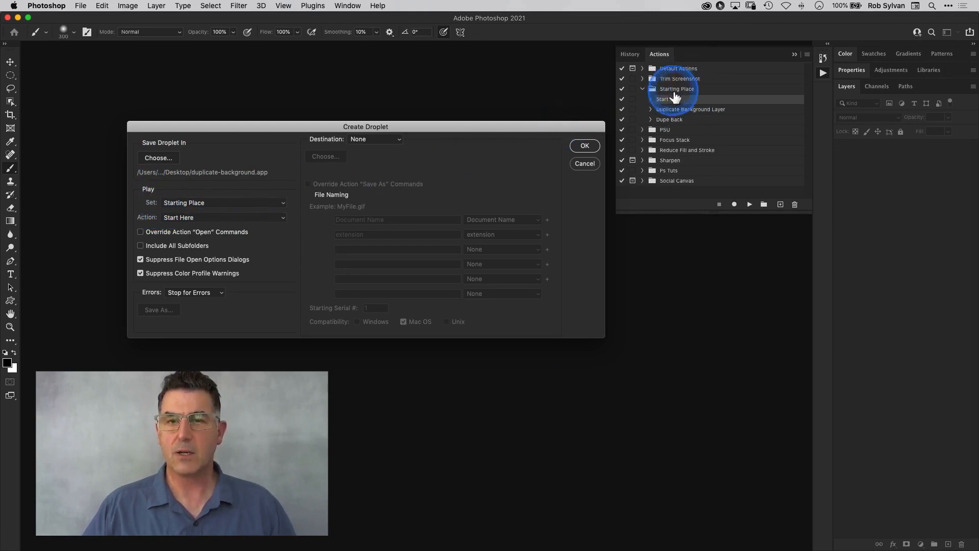
# Step: Assign the Duplicate Background Layer action from the Starting Place set to the droplet and create it
pyautogui.click(185, 209)
pyautogui.click(188, 202)
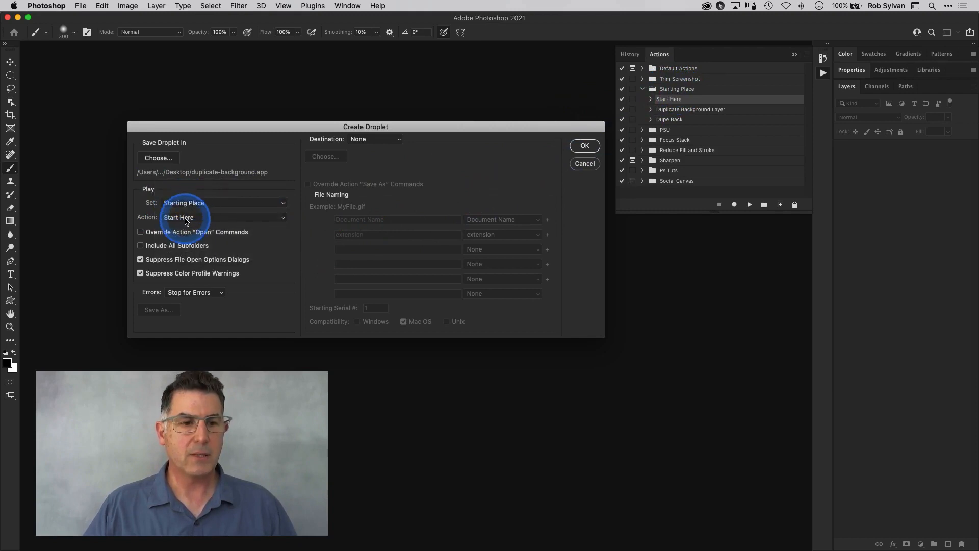
pyautogui.click(177, 218)
pyautogui.click(189, 225)
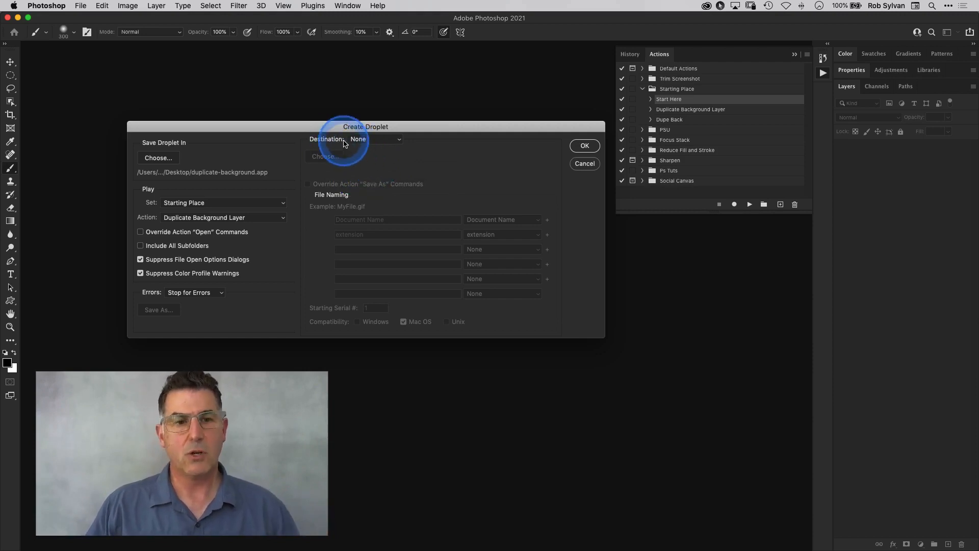
pyautogui.click(584, 146)
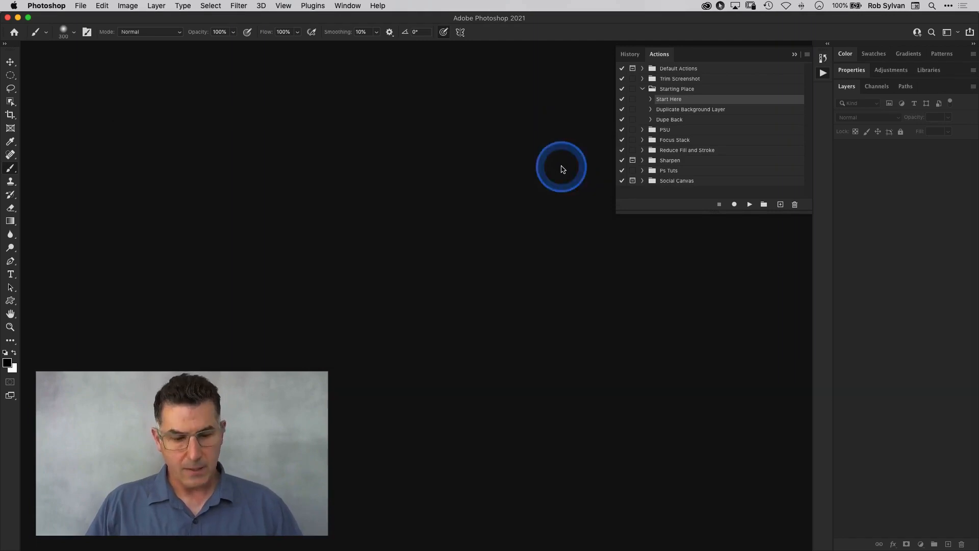
# Step: Switch to Finder to view the duplicate-background.app droplet on the Desktop, shortening and moving the window
pyautogui.press('super+Tab')
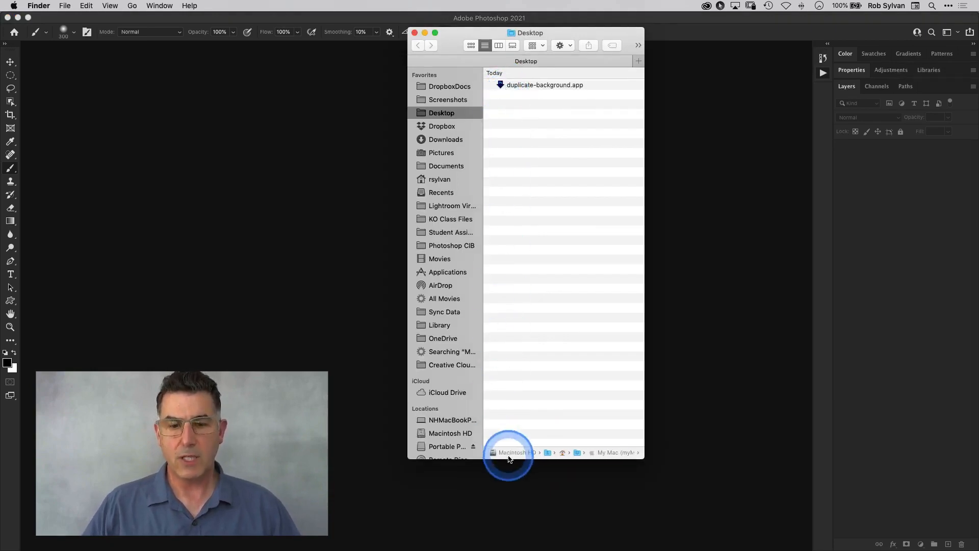
pyautogui.moveTo(507, 458); pyautogui.dragTo(518, 314)
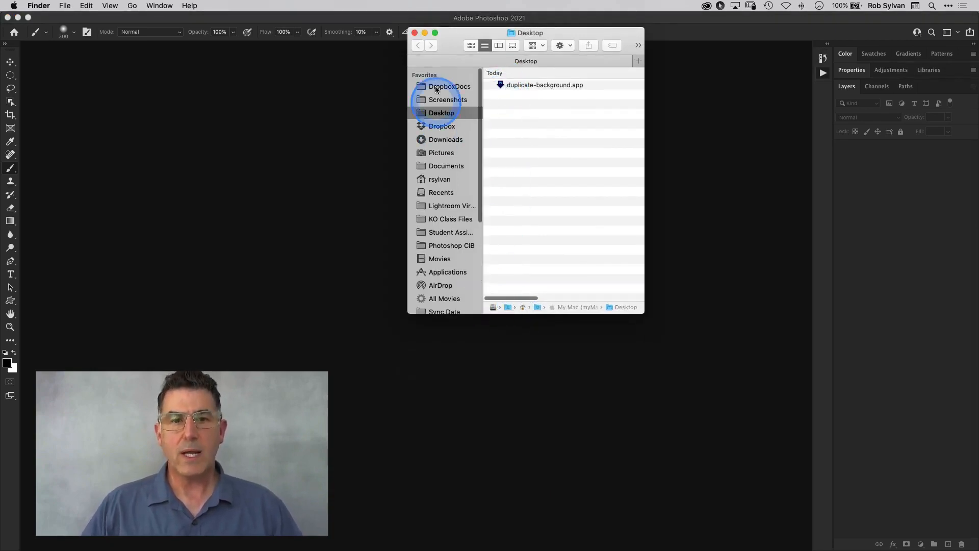
pyautogui.moveTo(452, 44); pyautogui.dragTo(343, 216)
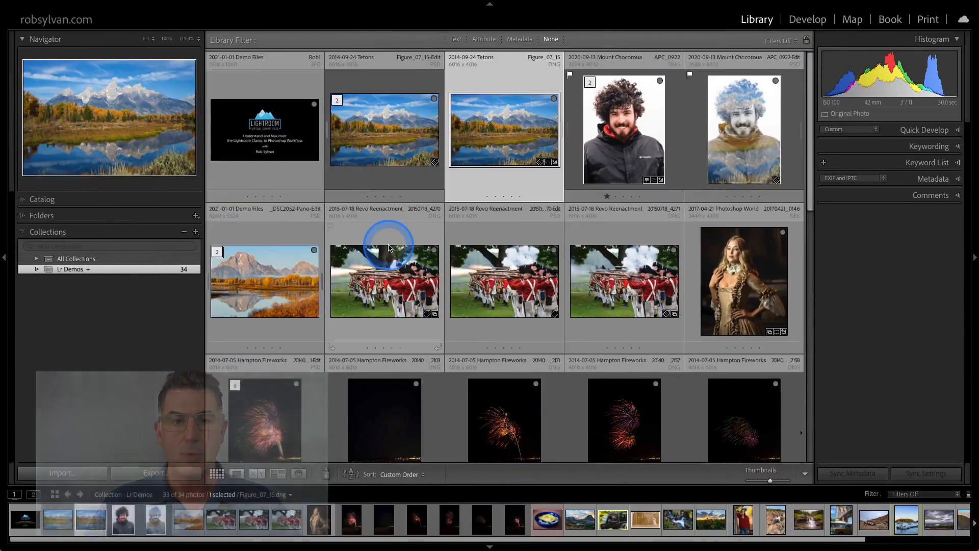
# Step: Review the external editing options for the Figure_07_15 DNG in Lightroom Classic and dismiss them
pyautogui.scroll(-2, 390, 245)
pyautogui.scroll(1, 392, 254)
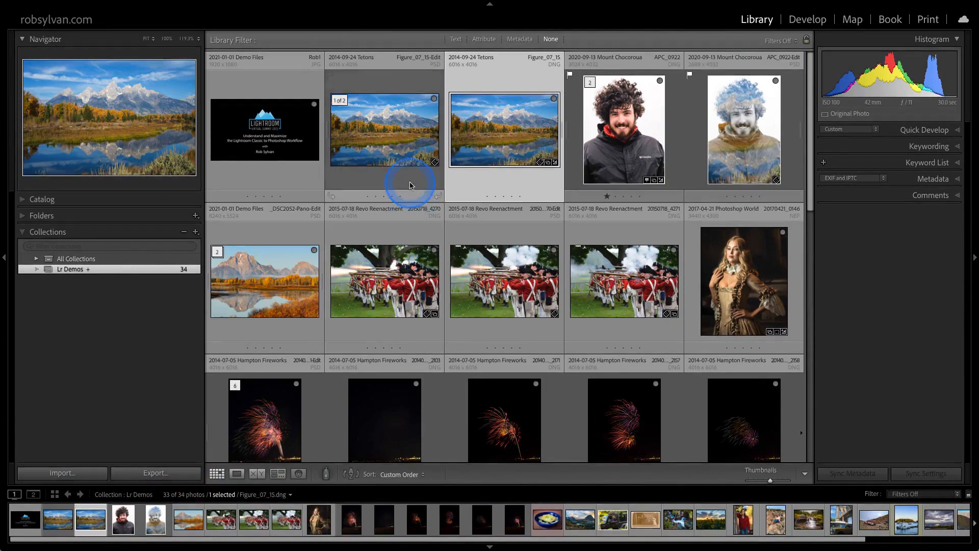
pyautogui.rightClick(462, 121)
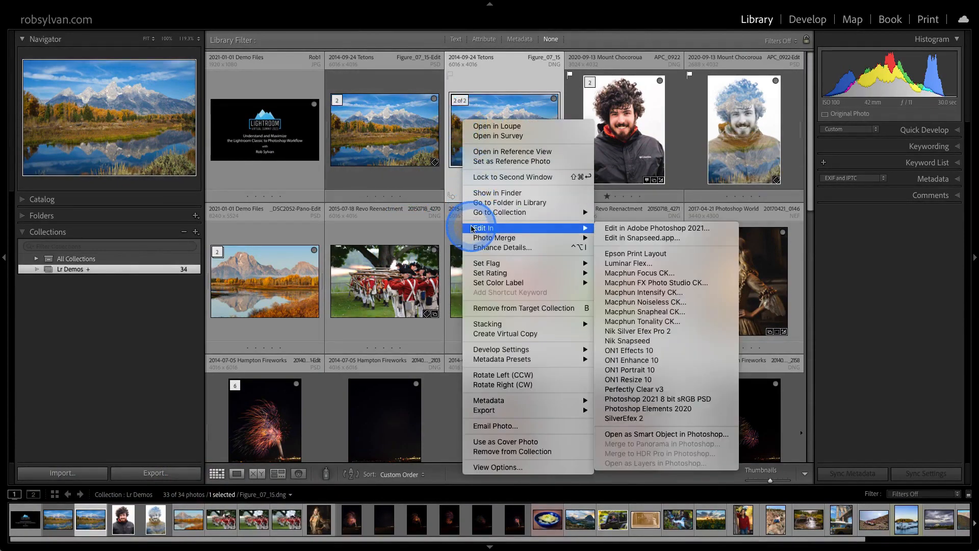
pyautogui.click(455, 162)
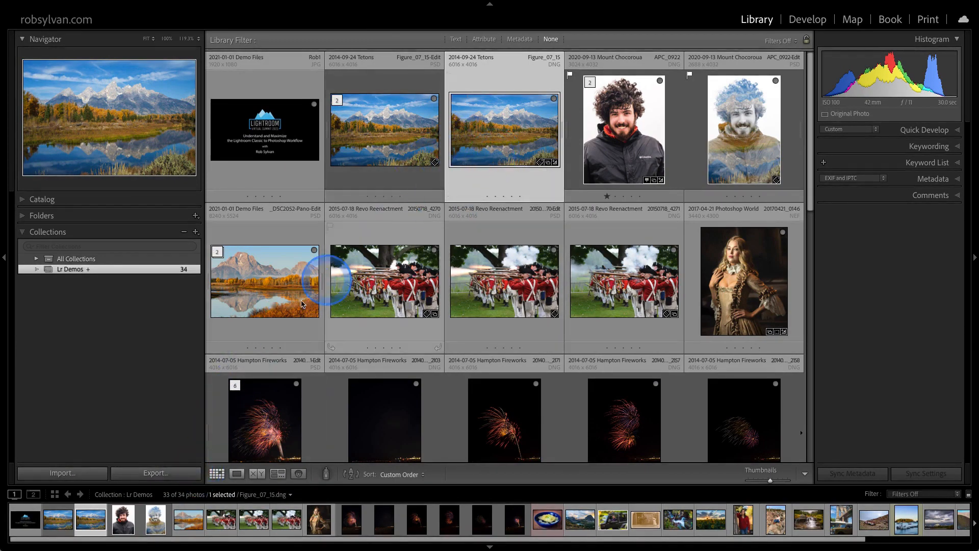
# Step: Start exporting Figure_07_15 and set its export location without a subfolder, adding it to the stack Above Original
pyautogui.click(175, 472)
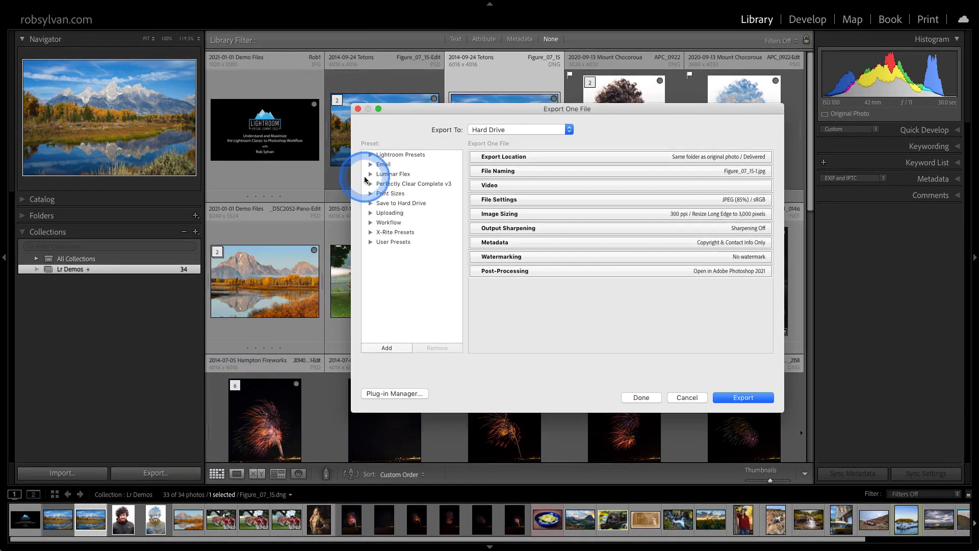
pyautogui.click(507, 158)
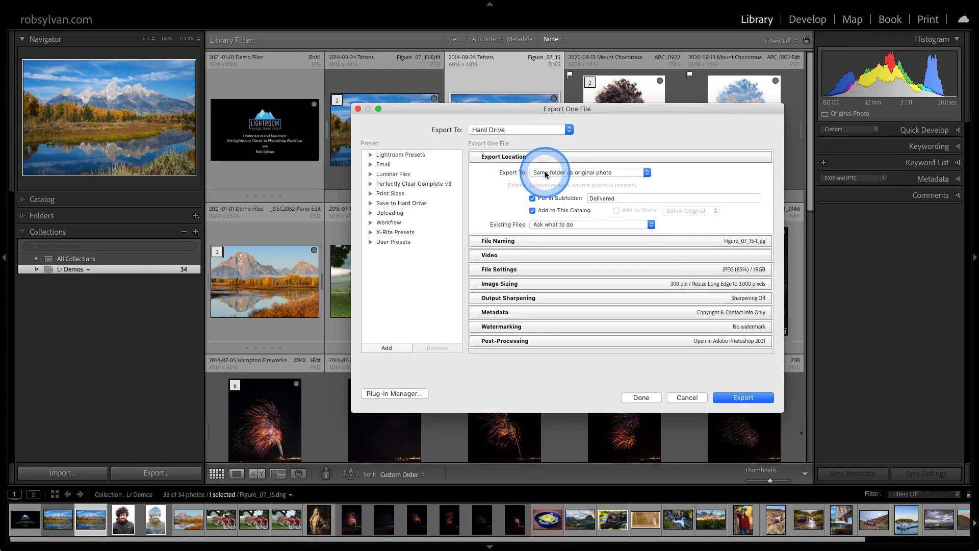
pyautogui.click(532, 198)
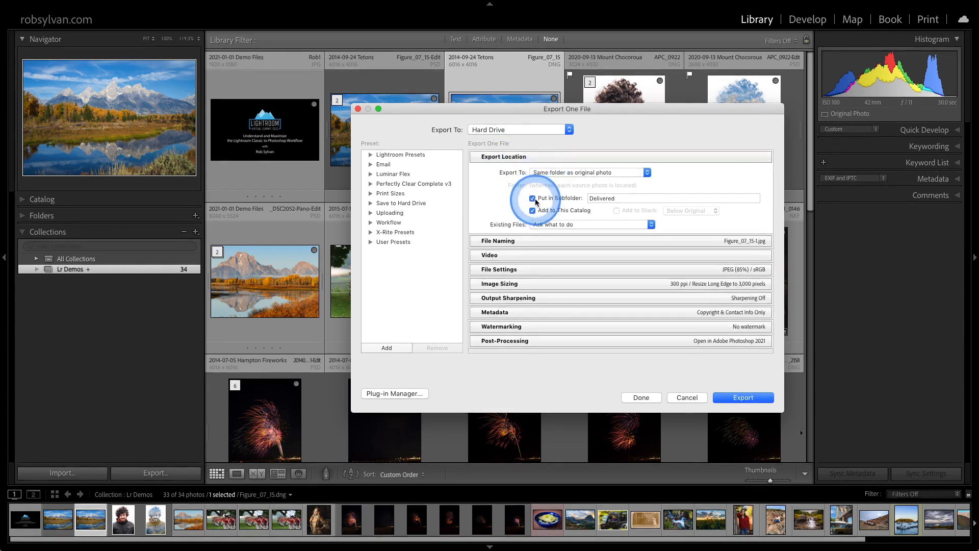
pyautogui.click(533, 199)
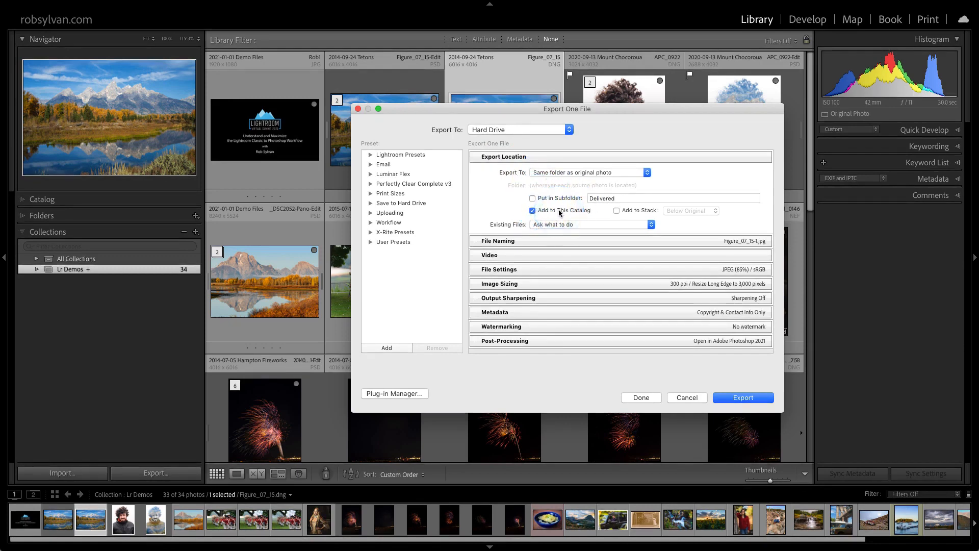
pyautogui.click(616, 211)
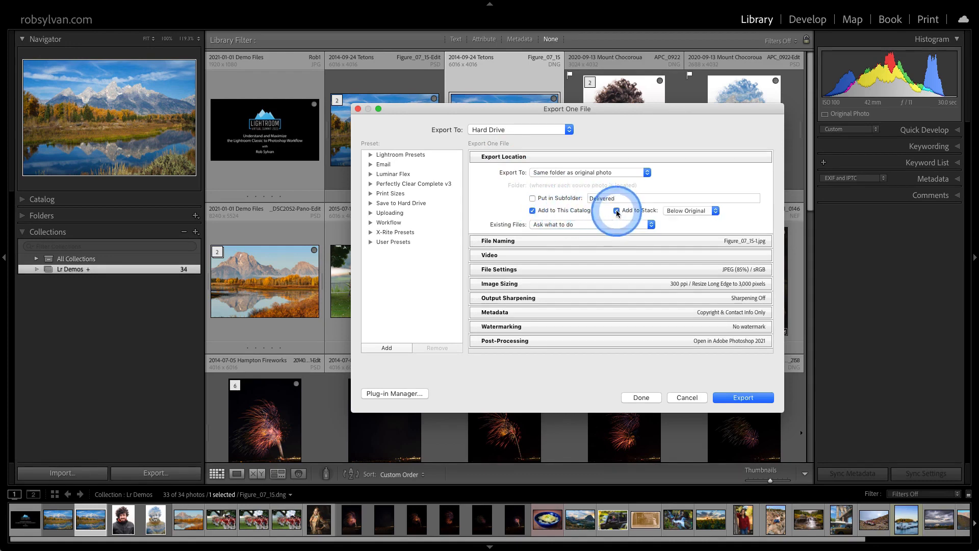
pyautogui.click(671, 212)
pyautogui.click(672, 204)
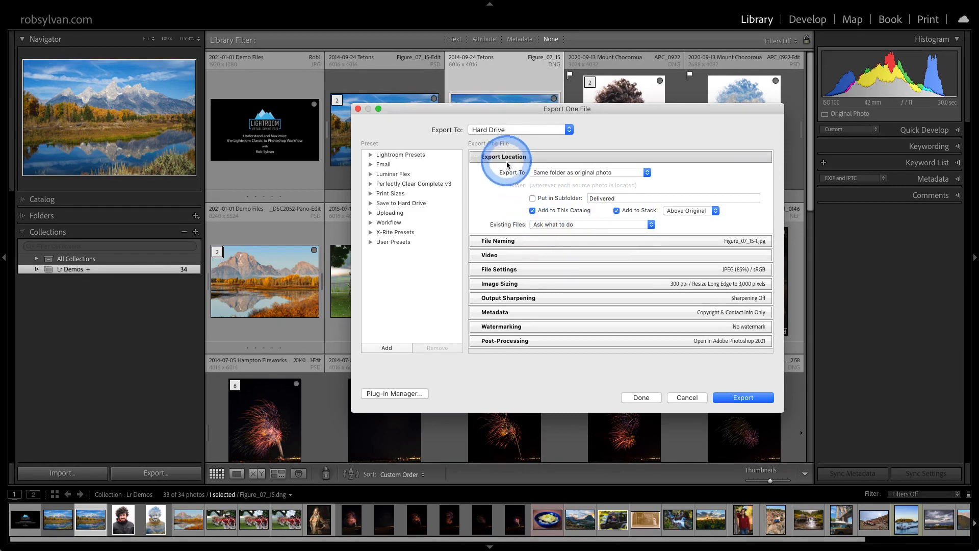
# Step: Set the export's file naming template so the file is named Figure_07_15-Edit
pyautogui.click(513, 242)
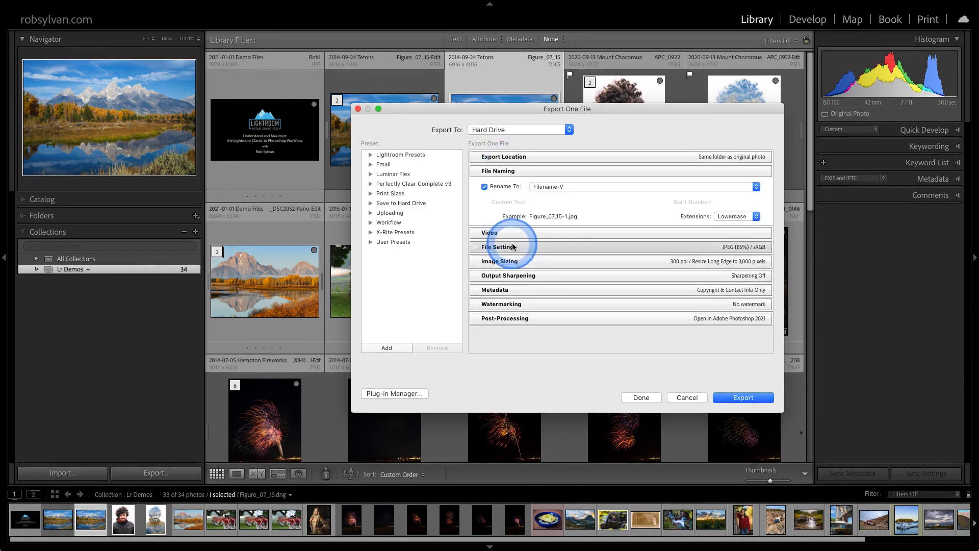
pyautogui.click(549, 189)
pyautogui.click(548, 194)
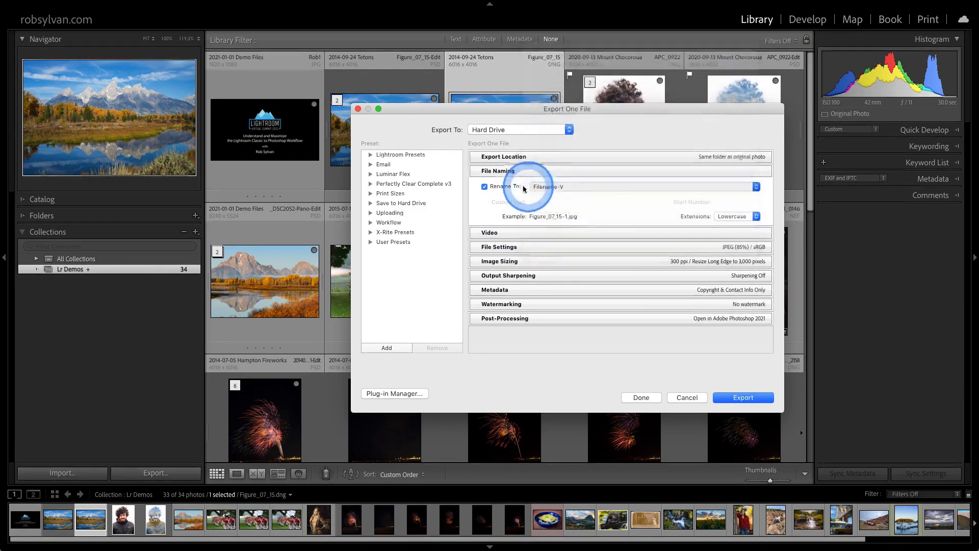
pyautogui.click(507, 173)
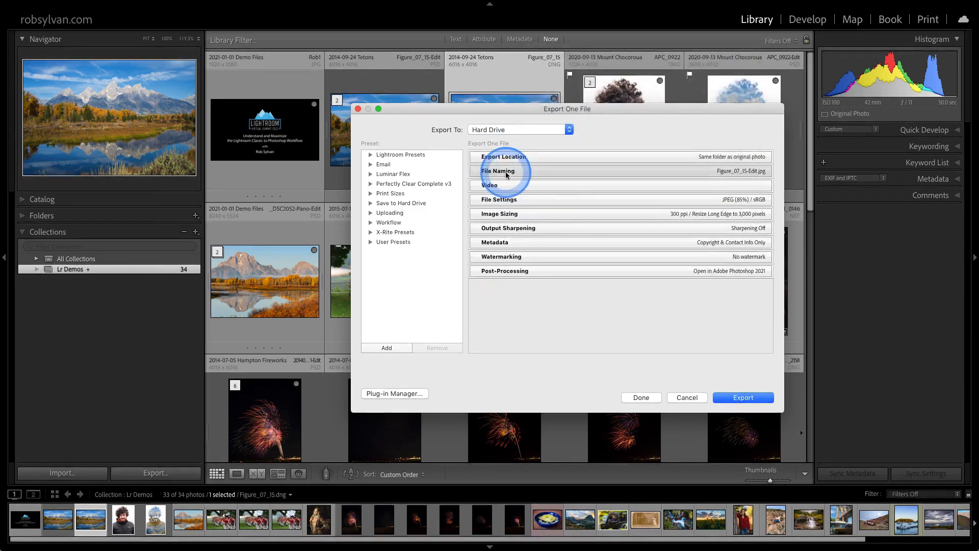
# Step: Set the export image format to PSD and the color space to ProPhoto RGB
pyautogui.click(505, 199)
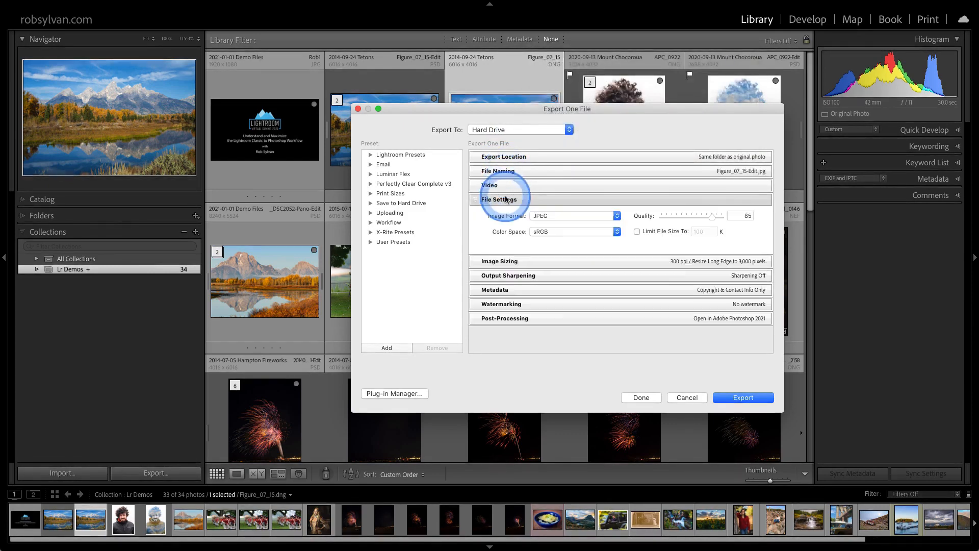
pyautogui.click(554, 215)
pyautogui.click(547, 231)
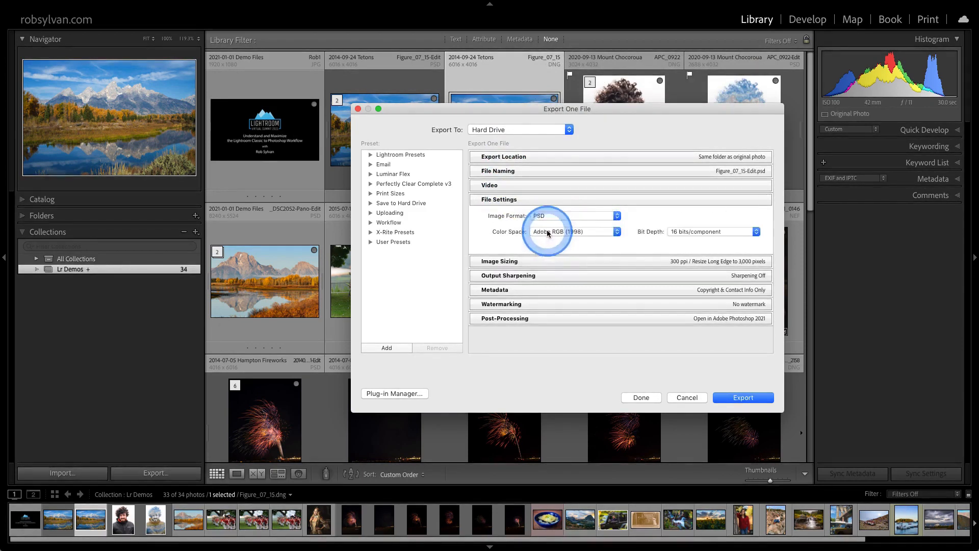
pyautogui.click(548, 233)
pyautogui.click(564, 235)
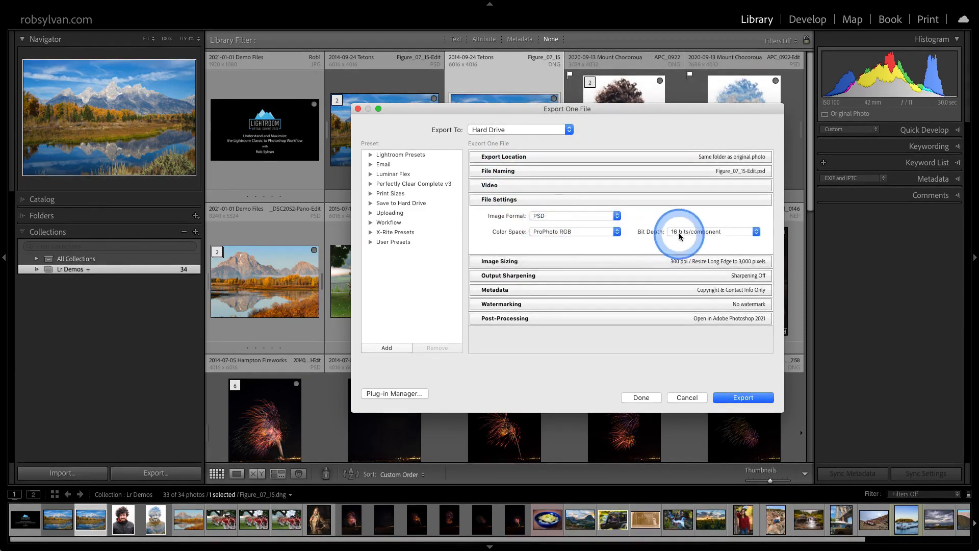
# Step: Turn off Resize to Fit in the export's image sizing settings
pyautogui.click(490, 209)
pyautogui.click(499, 214)
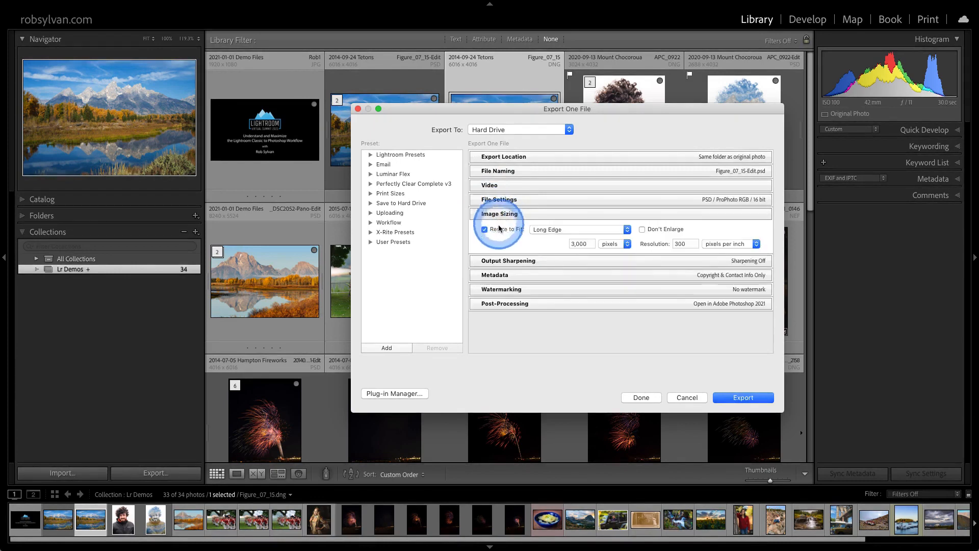
pyautogui.click(498, 212)
pyautogui.click(503, 229)
pyautogui.click(502, 231)
pyautogui.click(503, 243)
pyautogui.click(502, 244)
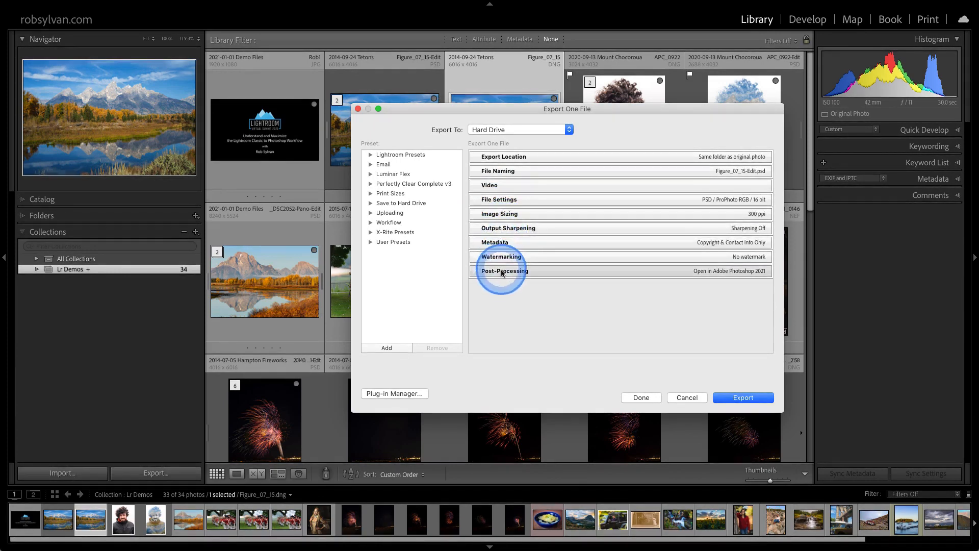
# Step: From the export's post-processing options, reveal and open Lightroom's Export Actions folder in Finder
pyautogui.click(510, 272)
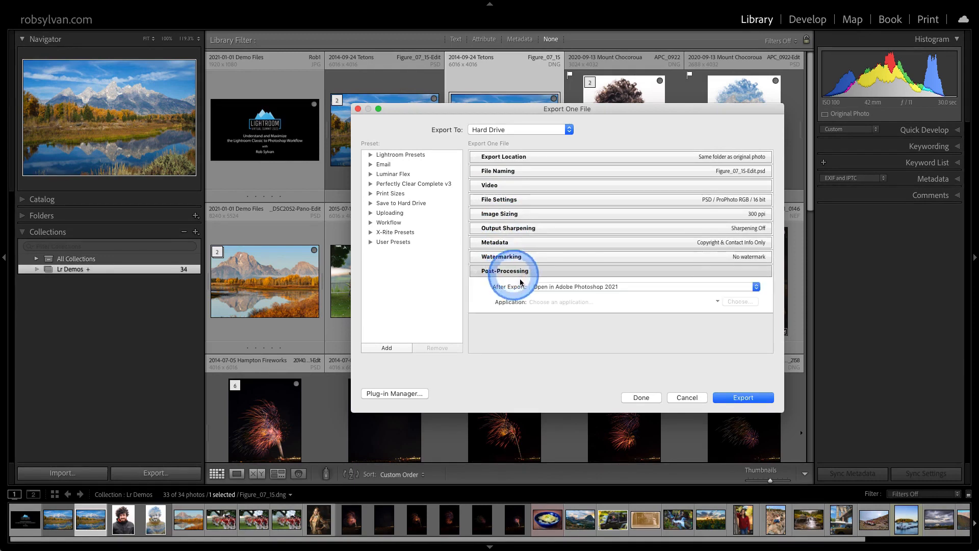
pyautogui.click(552, 288)
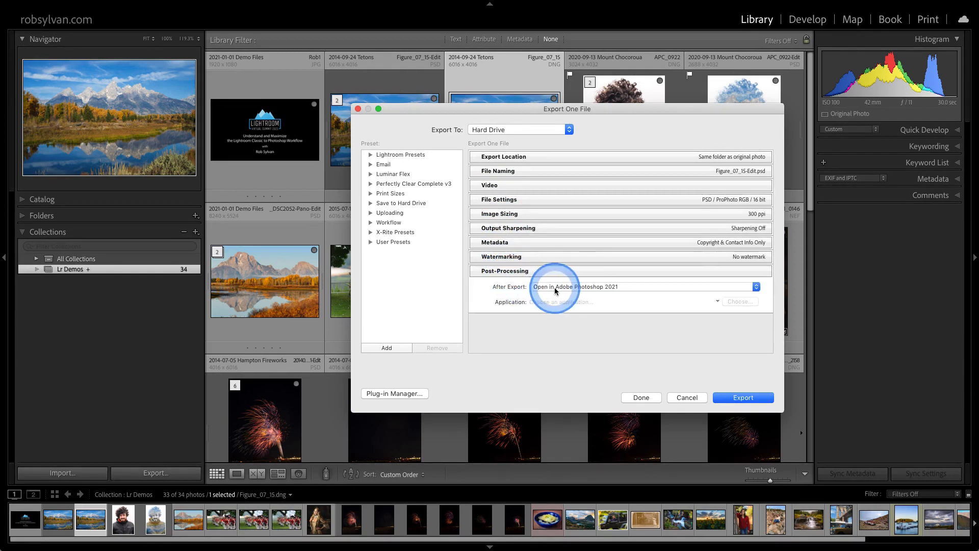
pyautogui.moveTo(555, 287); pyautogui.dragTo(567, 342)
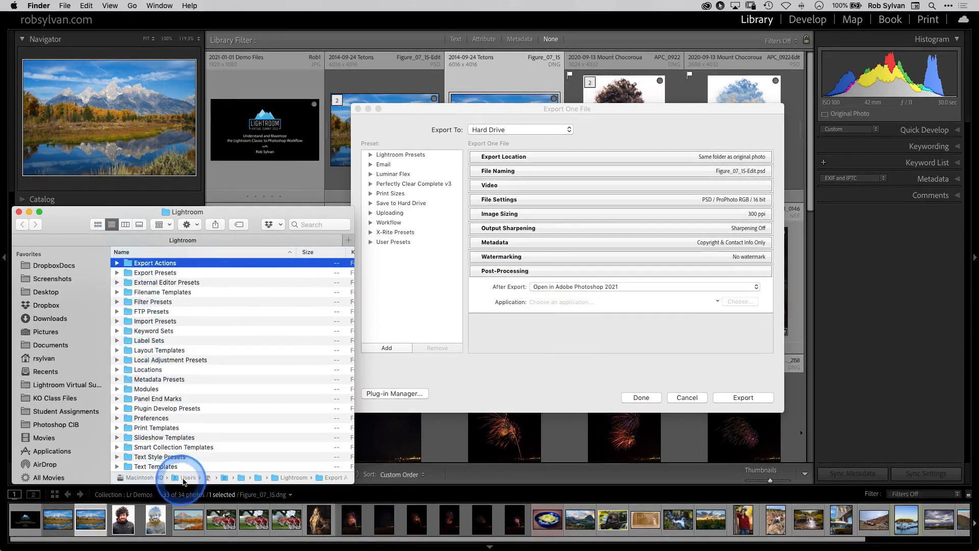
pyautogui.doubleClick(129, 262)
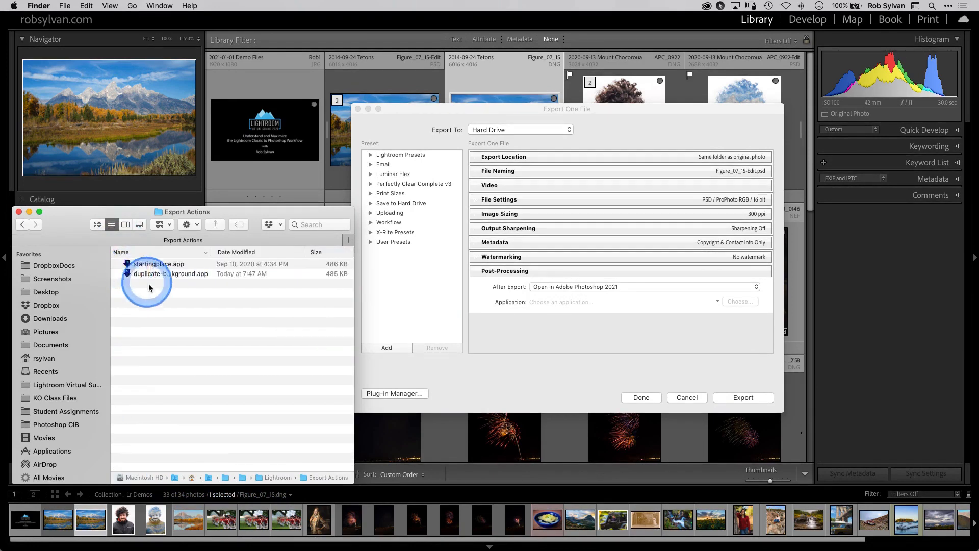
# Step: Check the full droplet names in the Export Actions folder and view the original duplicate-background.app on the Desktop
pyautogui.moveTo(212, 251); pyautogui.dragTo(238, 254)
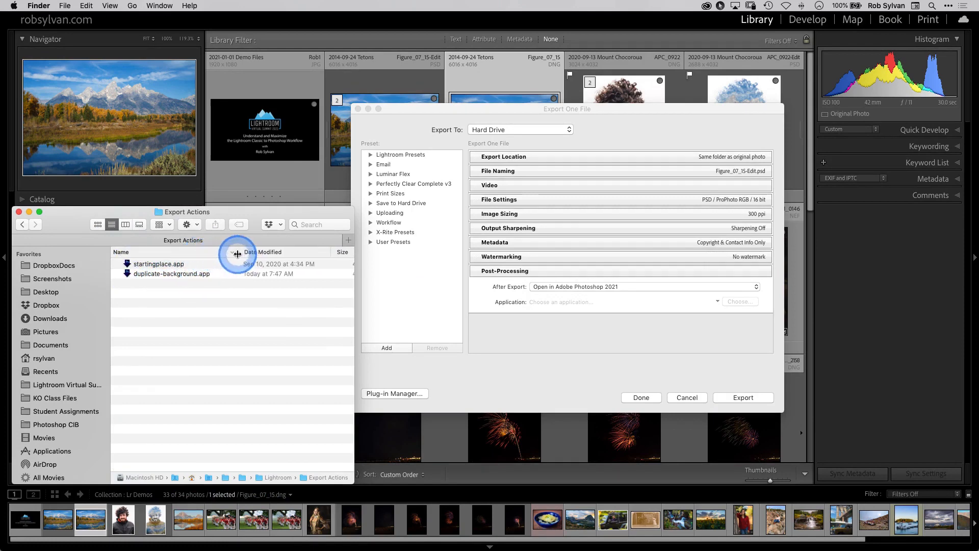
pyautogui.click(221, 298)
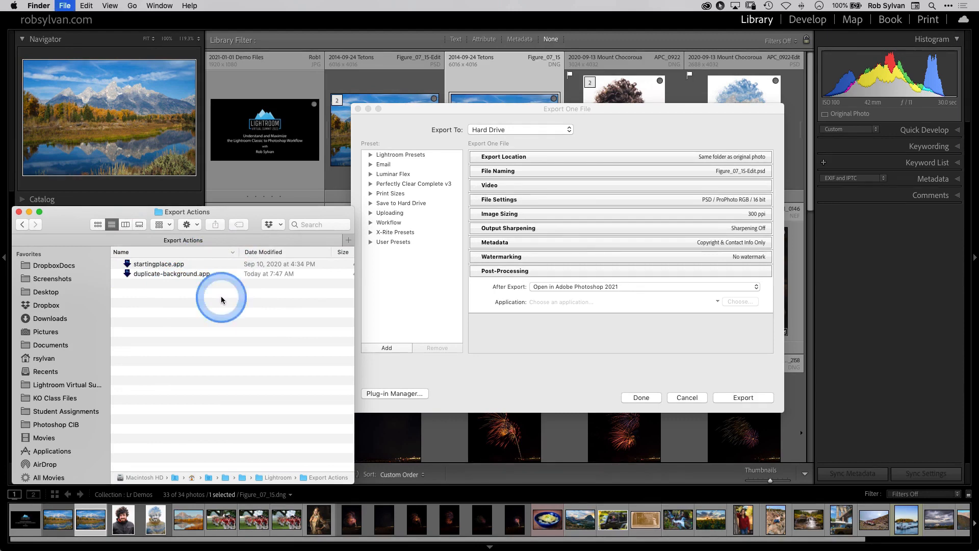
pyautogui.press('super+n')
pyautogui.click(423, 143)
pyautogui.click(440, 113)
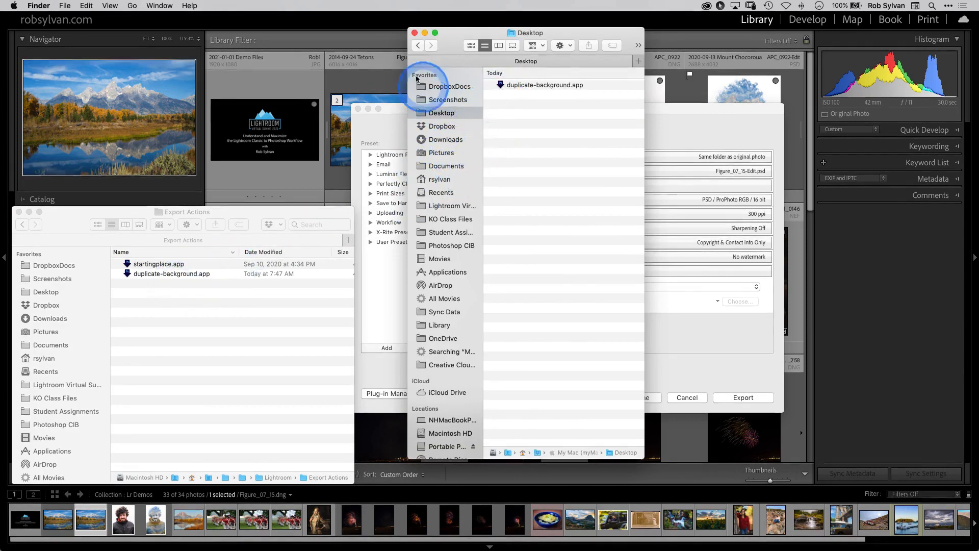
pyautogui.moveTo(512, 81); pyautogui.dragTo(532, 256)
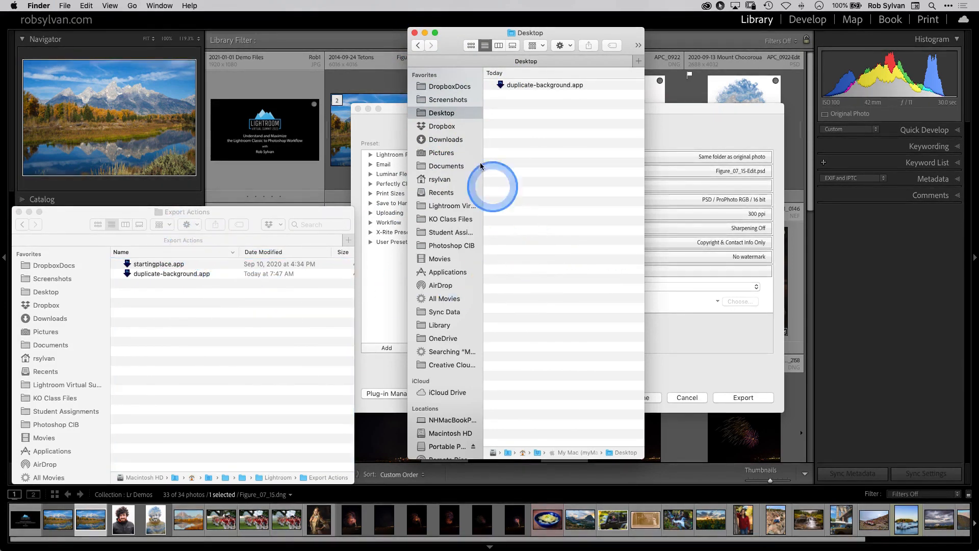
pyautogui.click(415, 32)
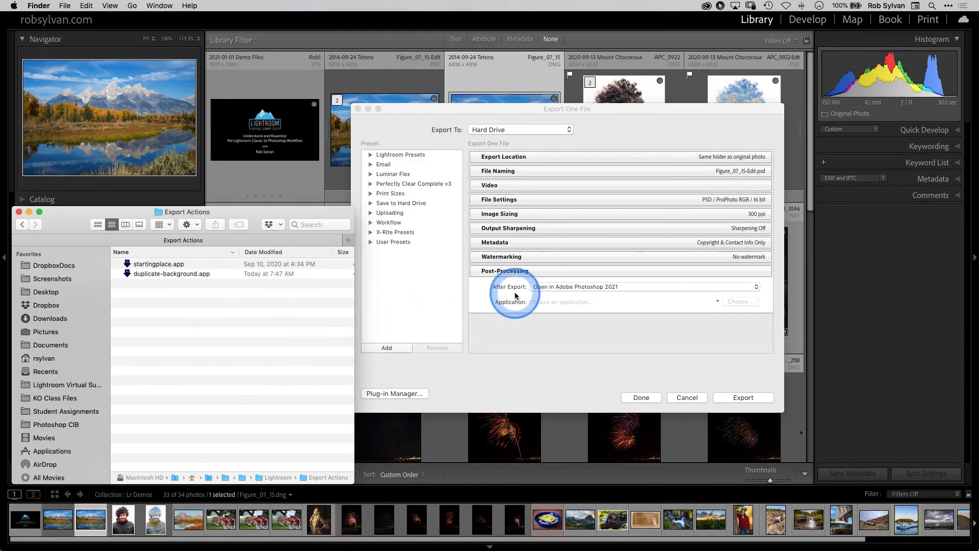
# Step: Set the After Export action to duplicate-background and export the Figure_07_15 photo using a unique name
pyautogui.click(546, 286)
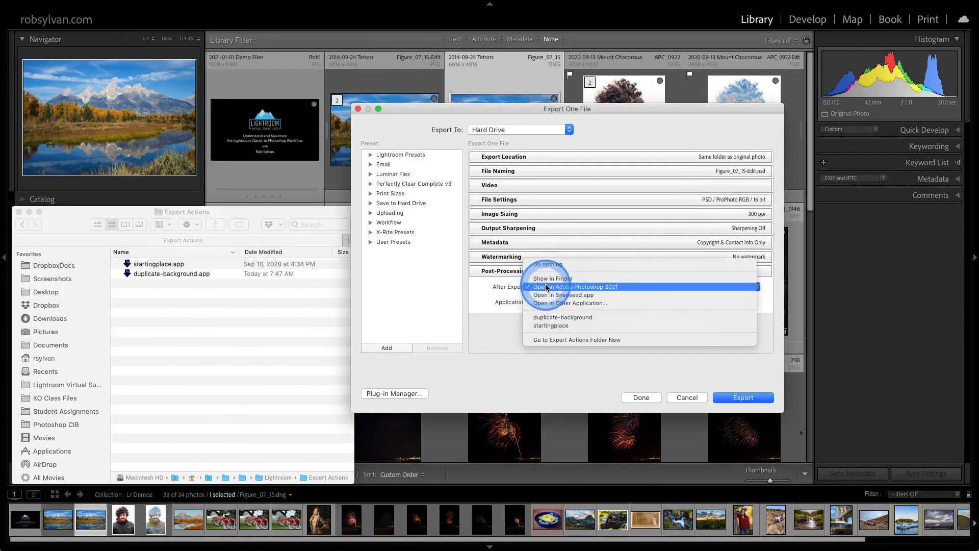
pyautogui.click(546, 318)
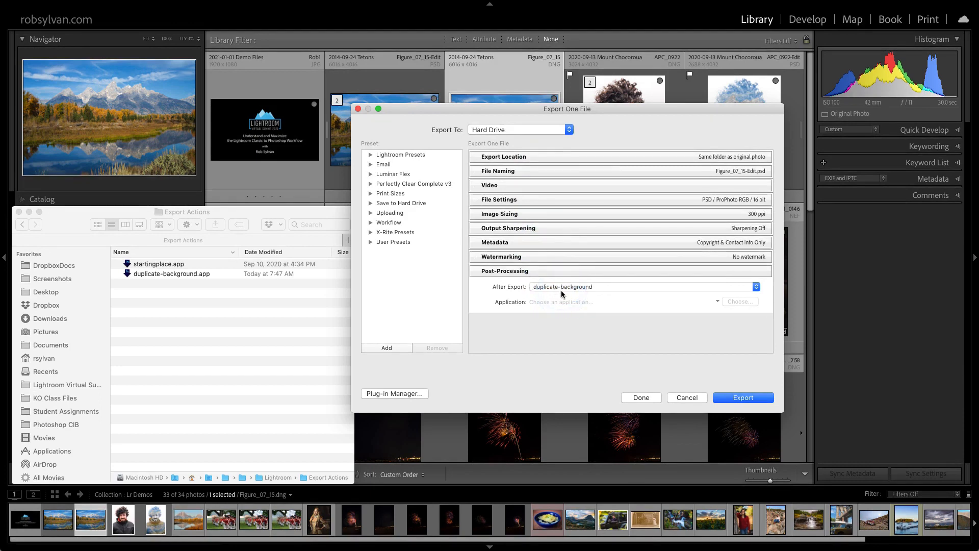
pyautogui.click(743, 398)
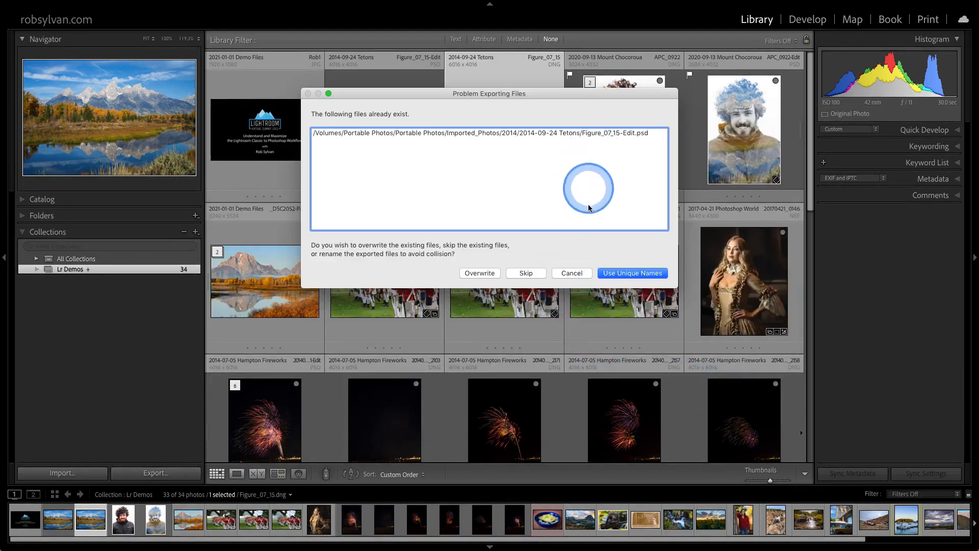
pyautogui.click(612, 274)
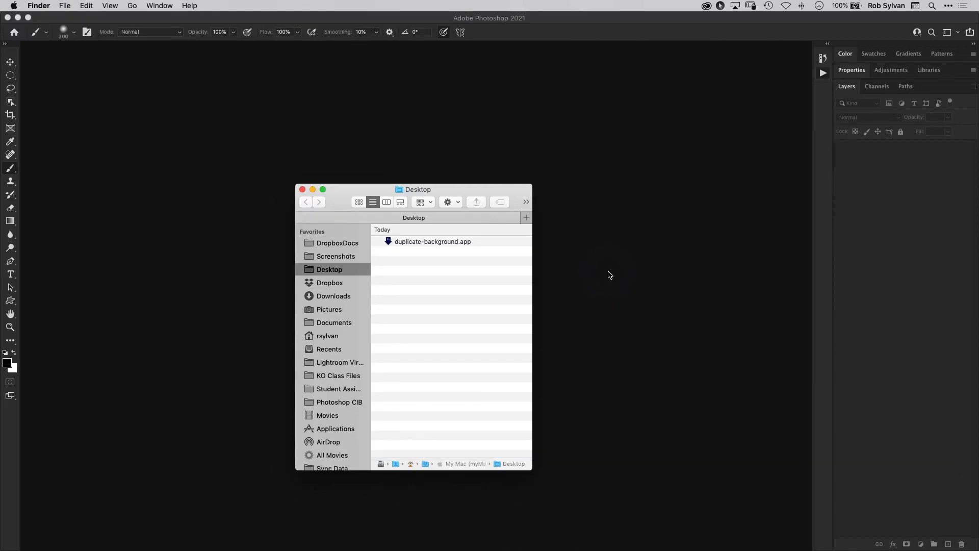
pyautogui.click(632, 273)
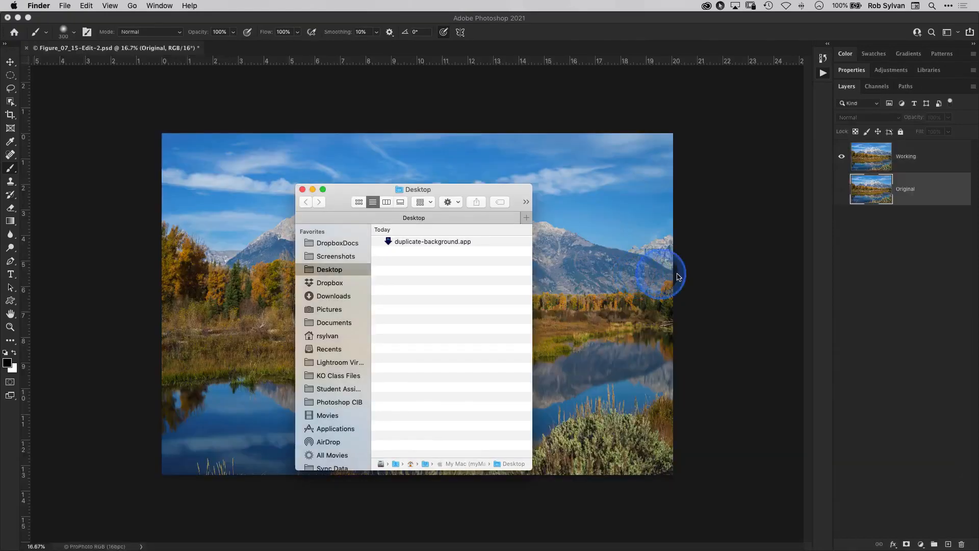
# Step: Check the Working and Original layers of Figure_07_15-Edit-2.psd in Photoshop, close it without saving, and return to Lightroom Classic
pyautogui.click(727, 279)
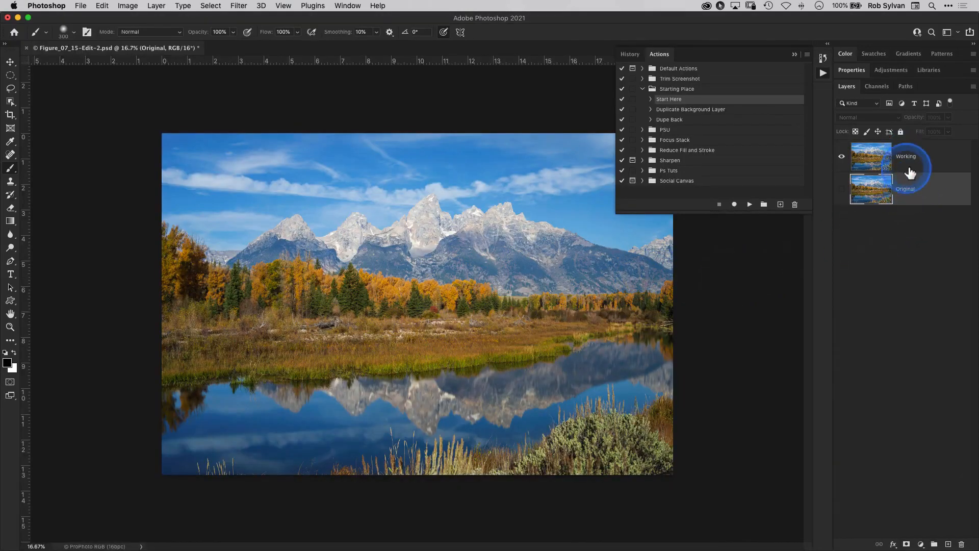
pyautogui.moveTo(894, 180); pyautogui.dragTo(538, 270)
pyautogui.press('super+w')
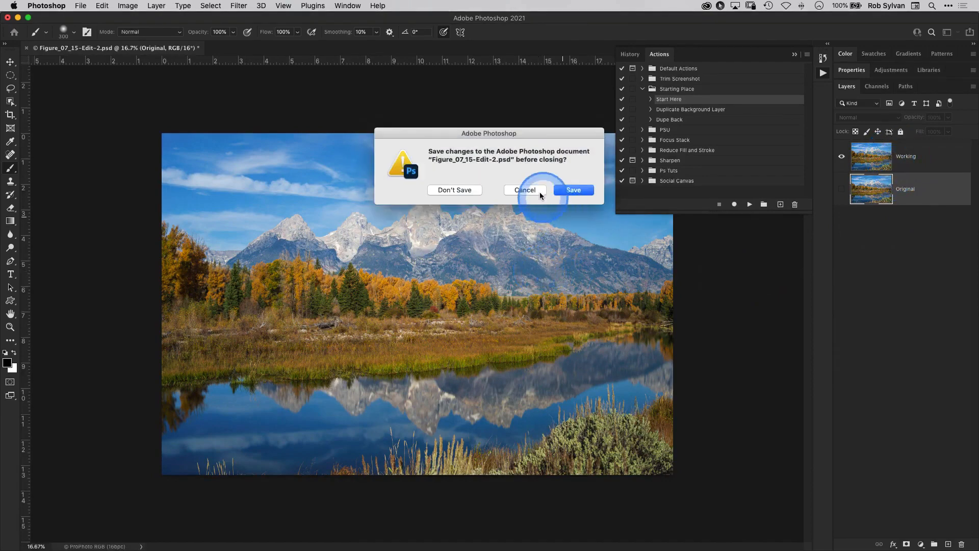
pyautogui.click(466, 190)
pyautogui.press('super+Tab')
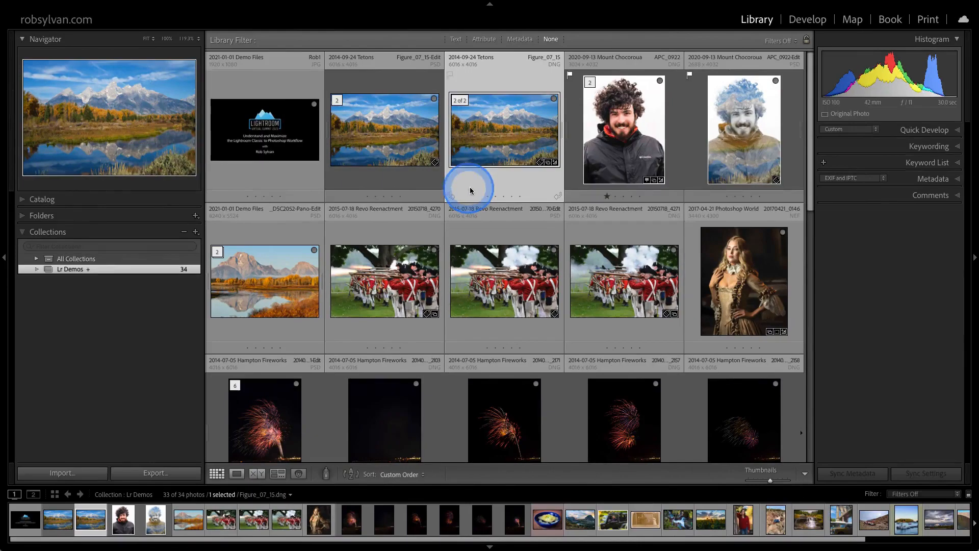
# Step: Reopen the export settings for the Figure_07_15 photo and set the After Export action to startingplace
pyautogui.click(144, 477)
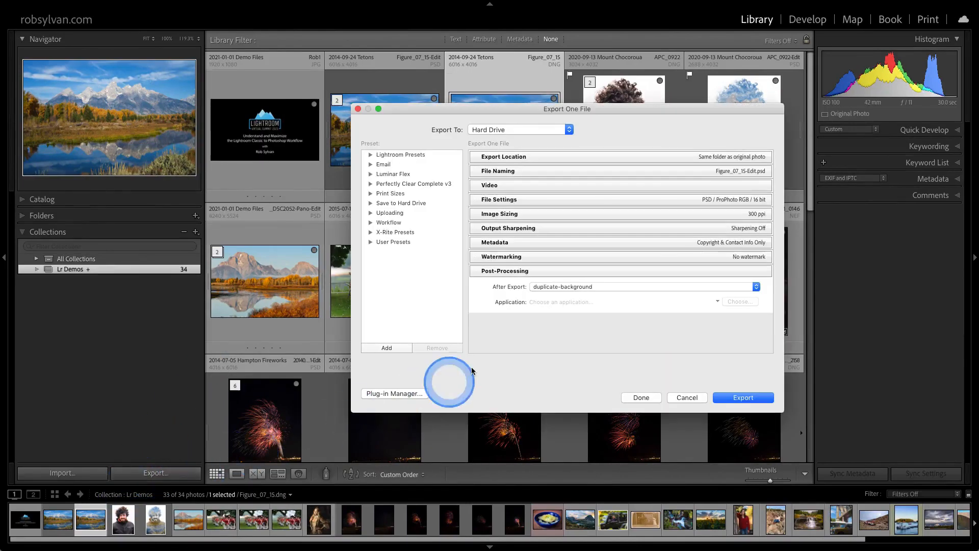
pyautogui.click(563, 284)
pyautogui.click(564, 293)
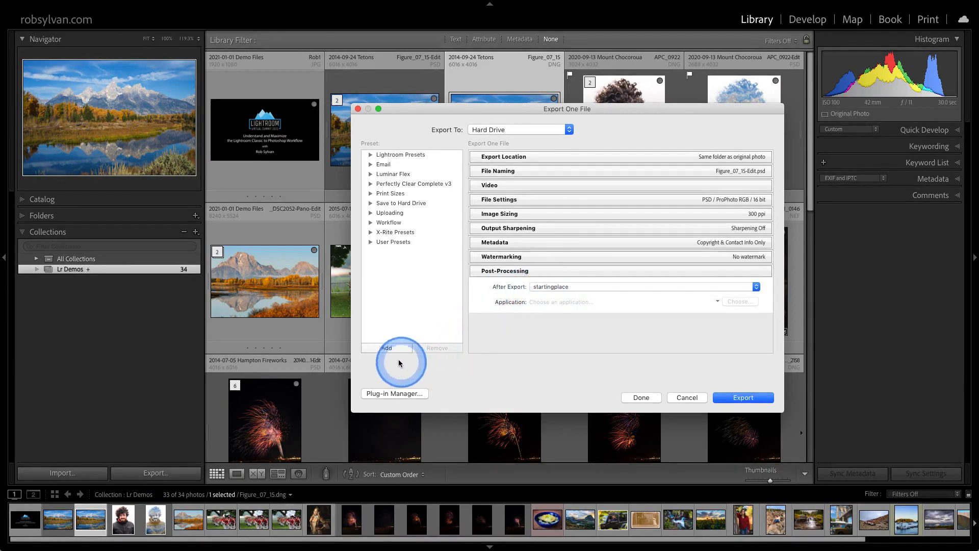
# Step: Save the export settings as a preset named Start in the Workflow folder, then close the Export dialog without exporting
pyautogui.click(391, 348)
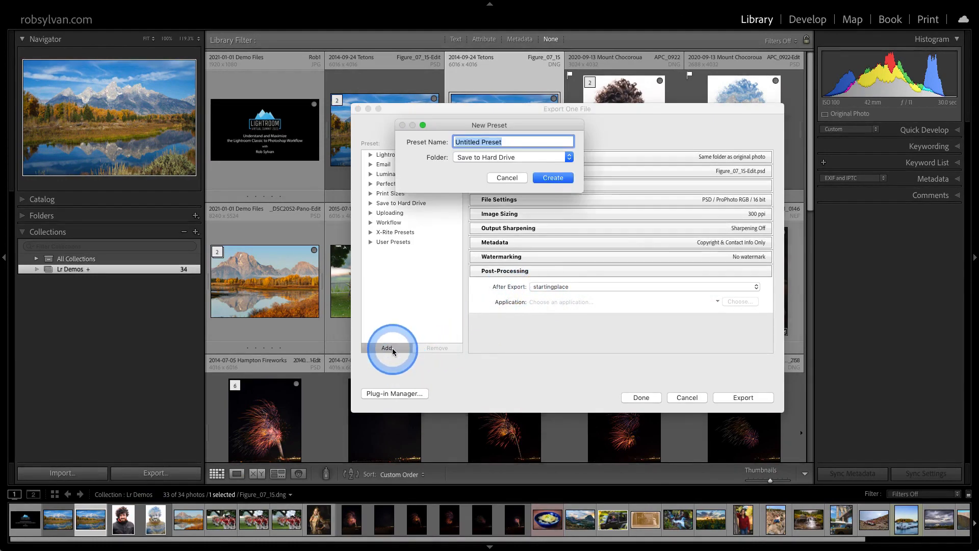
pyautogui.click(483, 158)
pyautogui.click(480, 175)
pyautogui.moveTo(466, 125); pyautogui.dragTo(451, 291)
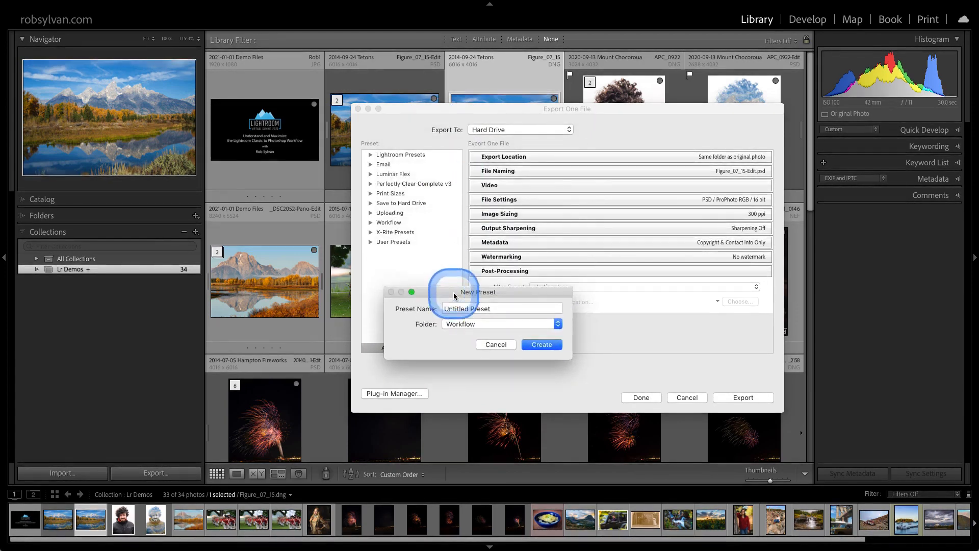
pyautogui.tripleClick(479, 308)
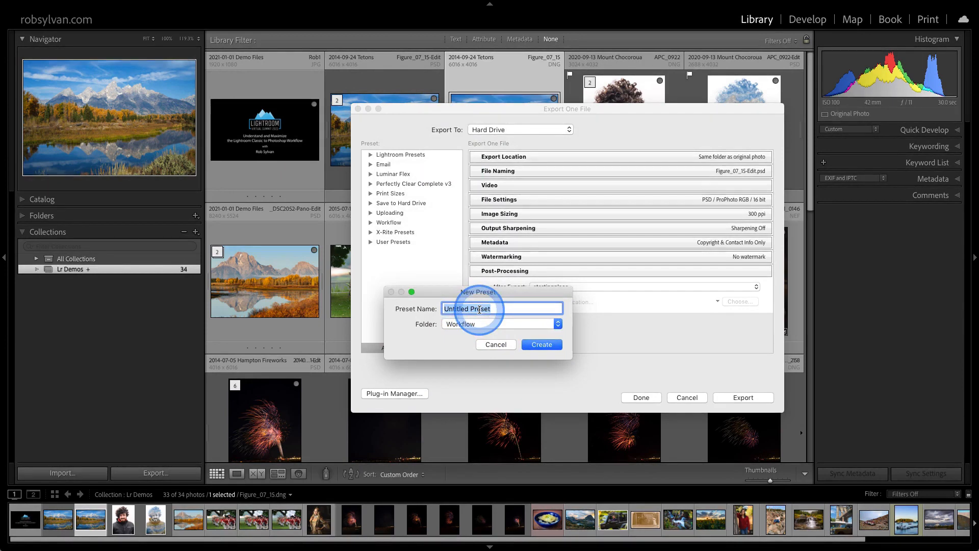
pyautogui.write('Start')
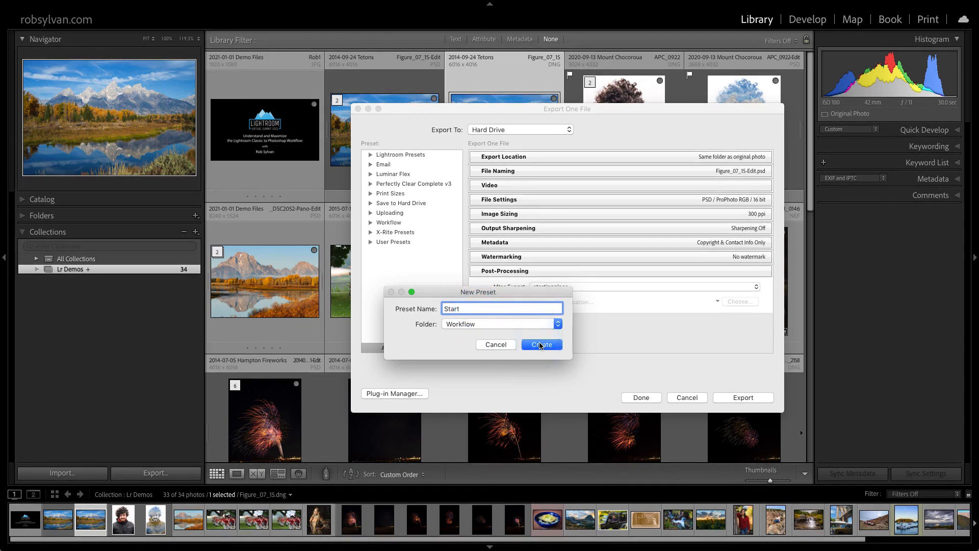
pyautogui.click(540, 345)
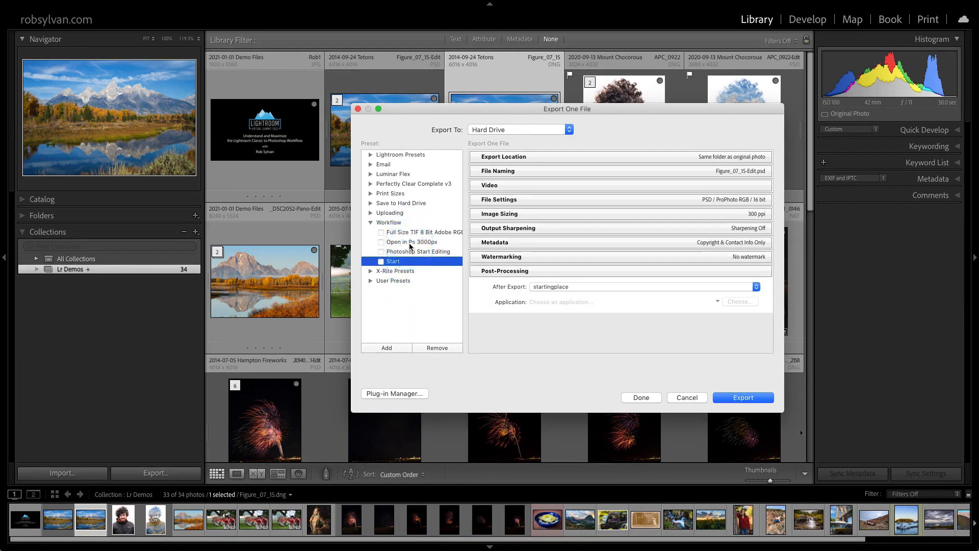
pyautogui.click(639, 397)
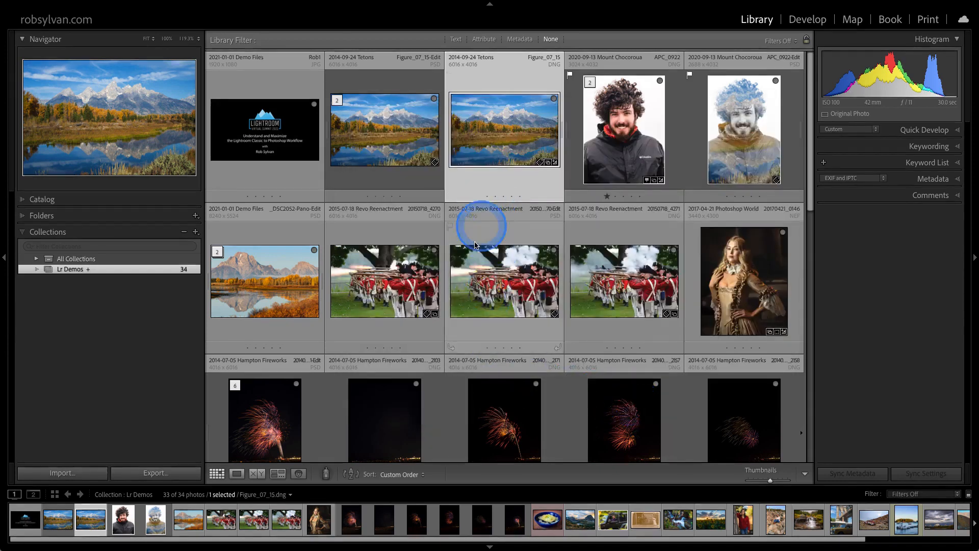
# Step: Export the 20150718_4270 photo with the Photoshop Start Editing preset, using a unique name
pyautogui.click(418, 250)
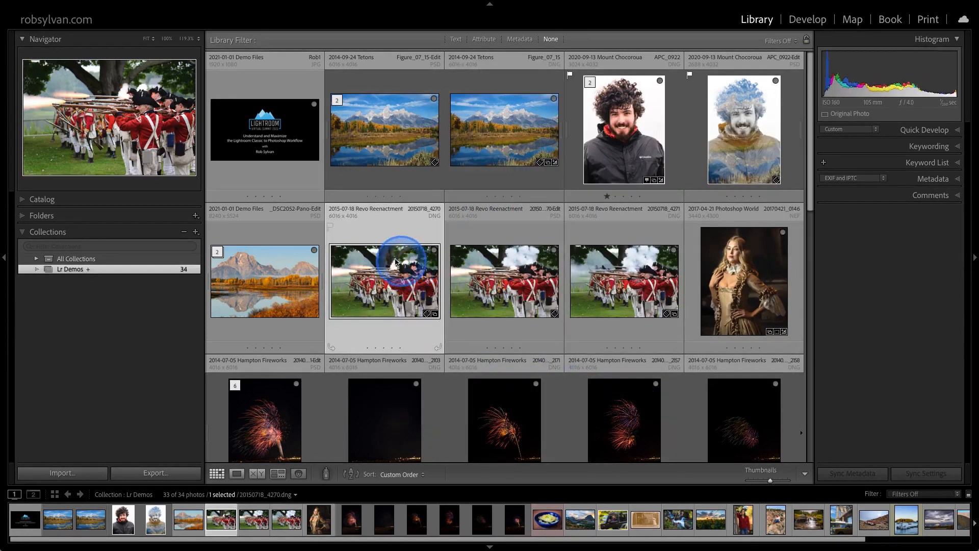
pyautogui.click(169, 55)
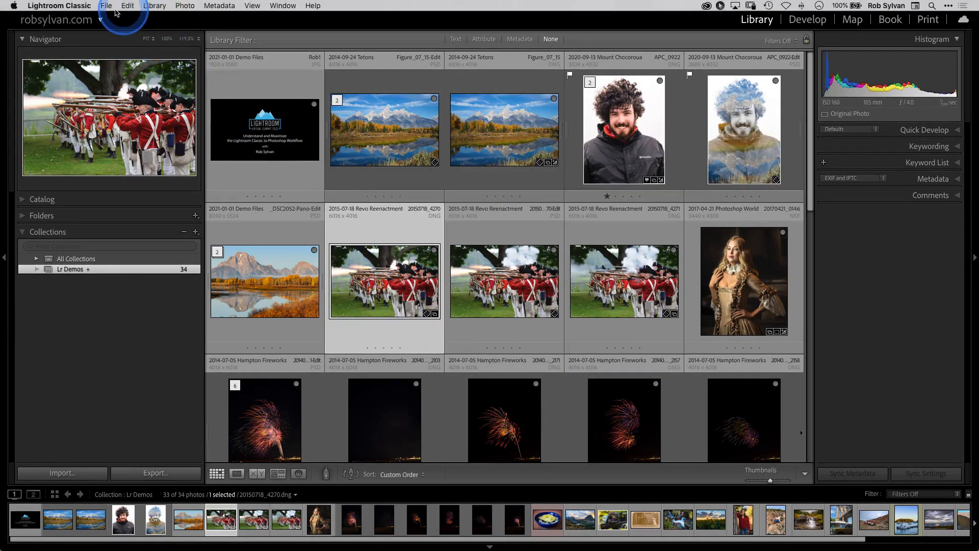
pyautogui.click(106, 6)
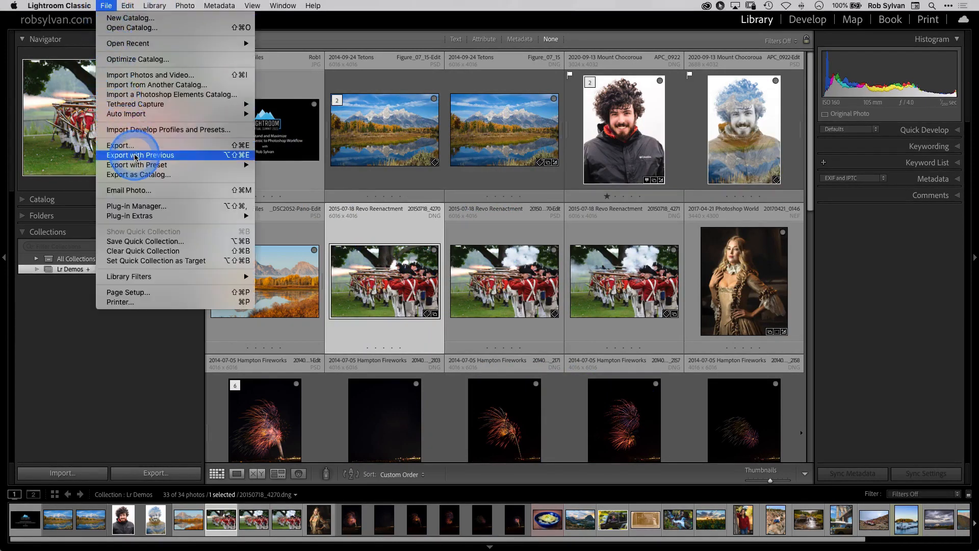
pyautogui.moveTo(149, 166)
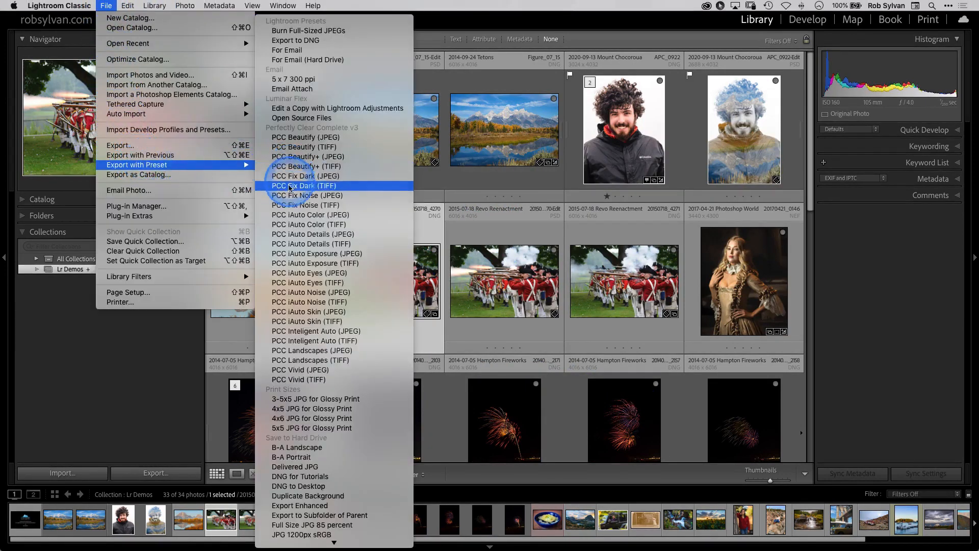
pyautogui.moveTo(334, 542)
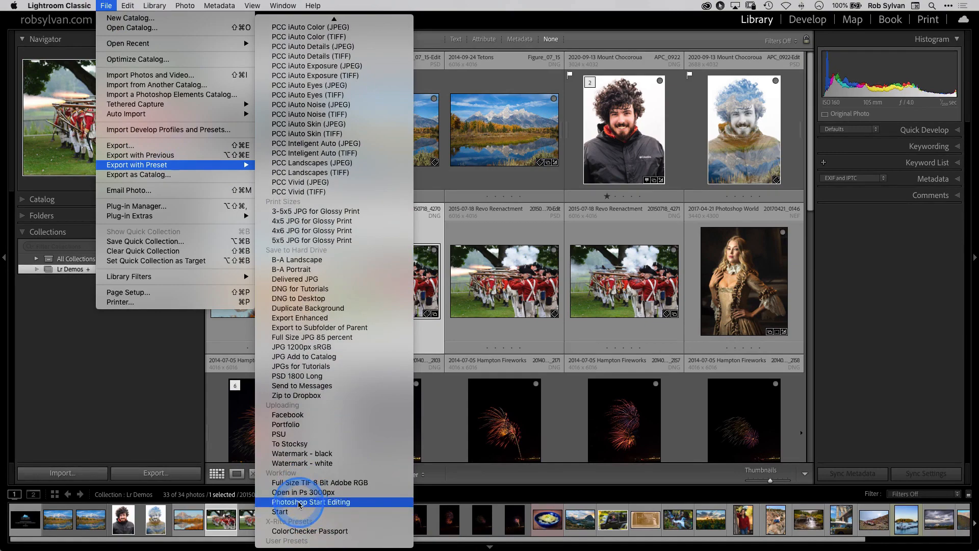
pyautogui.click(300, 503)
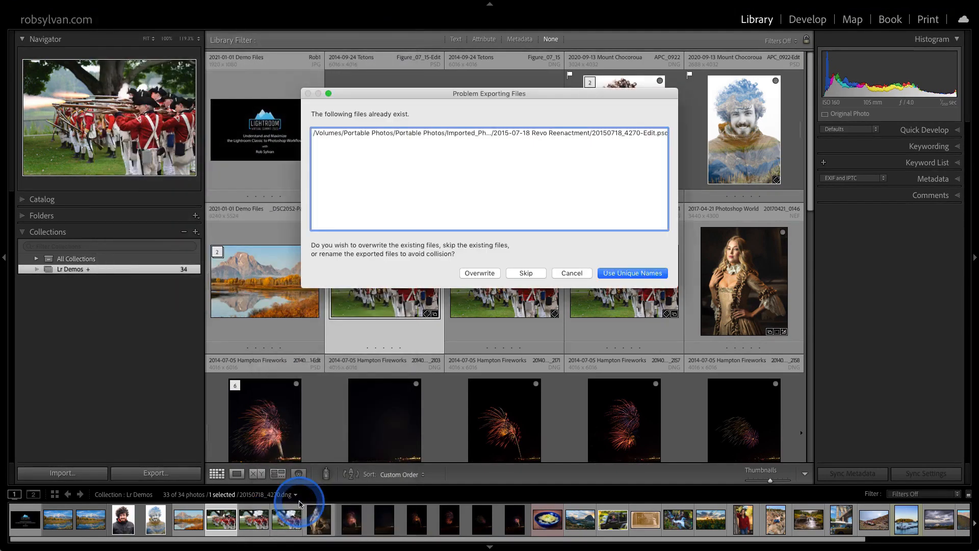
pyautogui.click(626, 273)
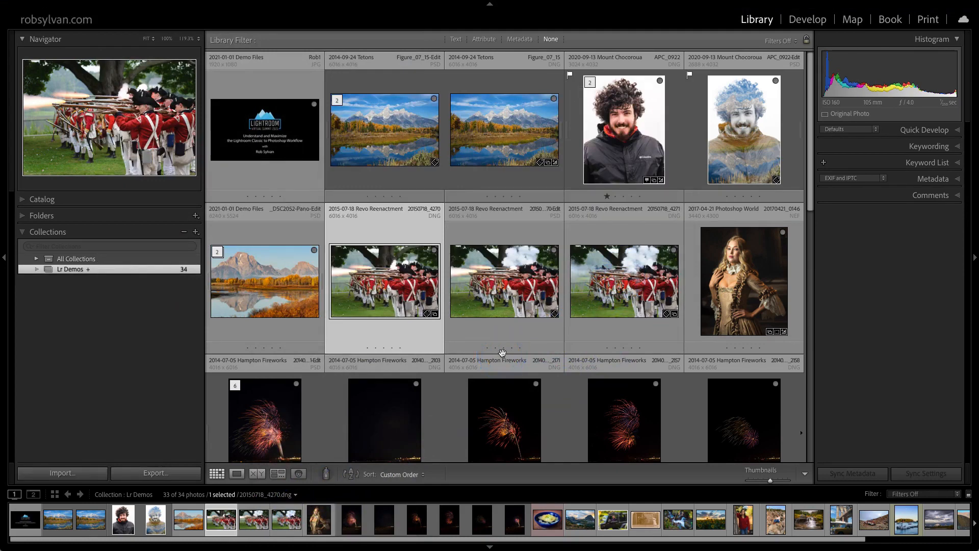
# Step: Switch to Photoshop, inspect 20150718_4270-Edit-2.psd at 100%, and close both of its windows, saving the changes
pyautogui.hotkey('ctrl', 'Left')
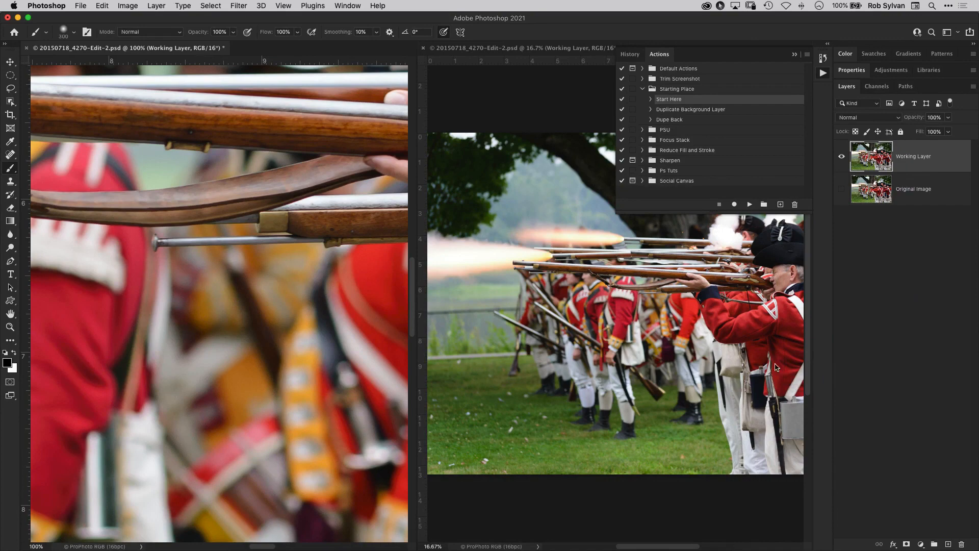
pyautogui.scroll(8, 222, 221)
pyautogui.hscroll(-6, 222, 221)
pyautogui.hscroll(-2, 223, 220)
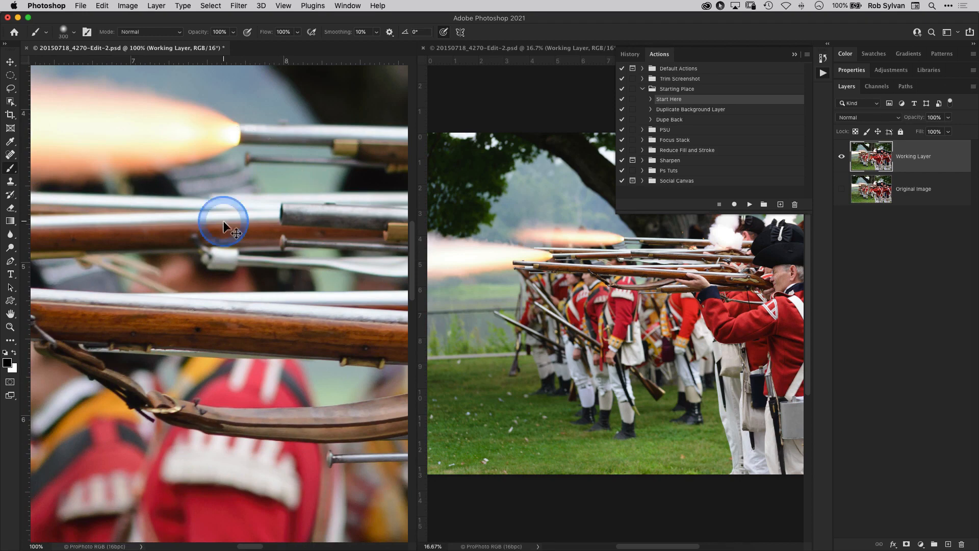
pyautogui.press('super+w')
pyautogui.press('super+w')
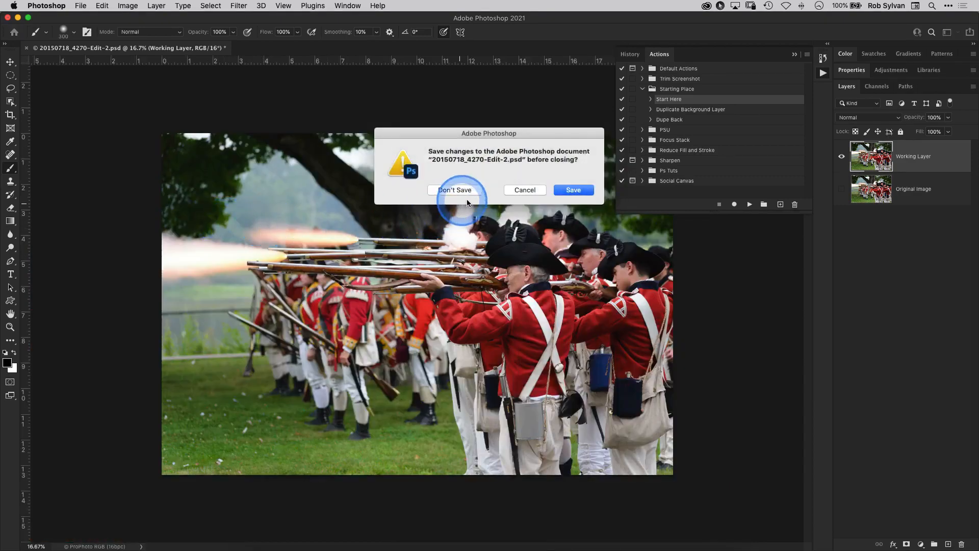
pyautogui.click(577, 191)
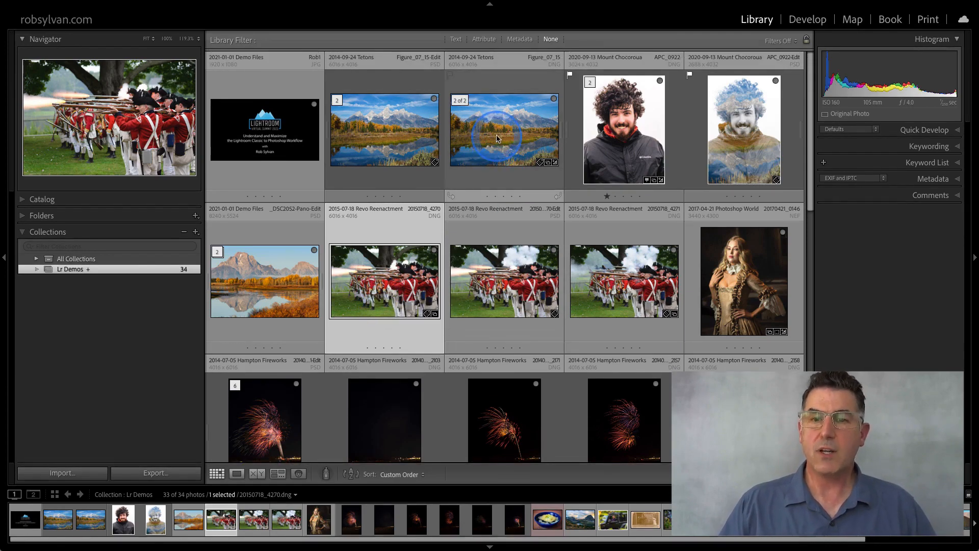
# Step: Select the Figure_07_15-Edit photo in Lightroom and load the Full Size TIF 8 Bit Adobe RGB preset in its export settings
pyautogui.click(497, 137)
pyautogui.click(378, 126)
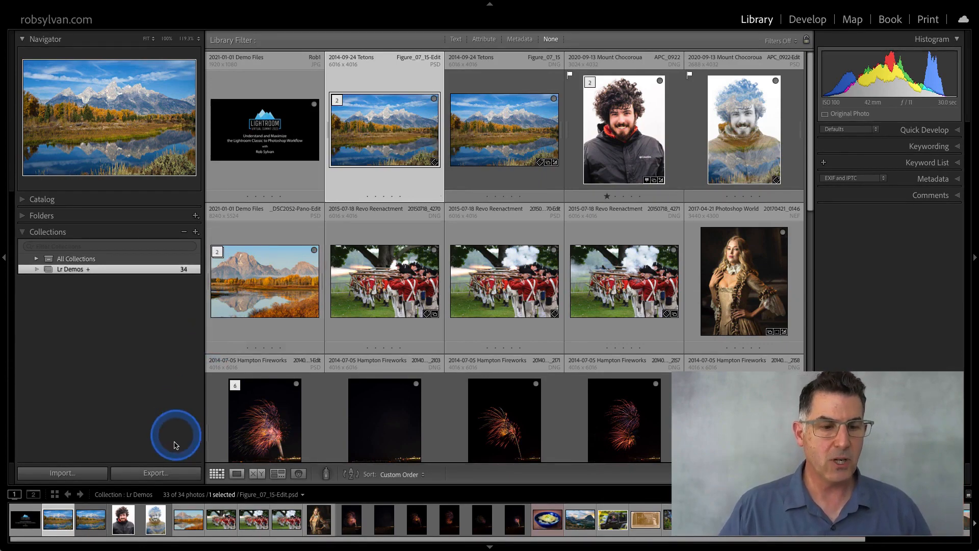
pyautogui.click(169, 477)
pyautogui.click(383, 345)
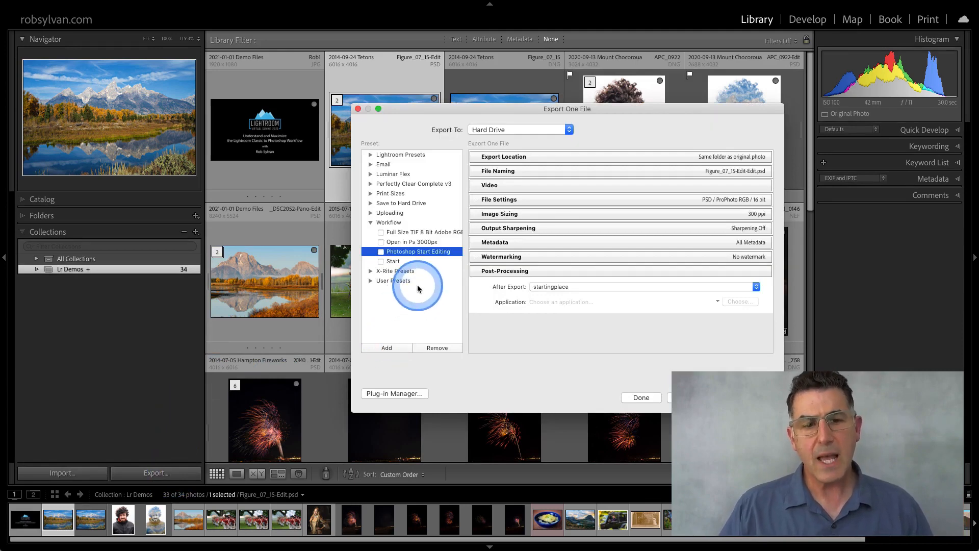
pyautogui.click(425, 233)
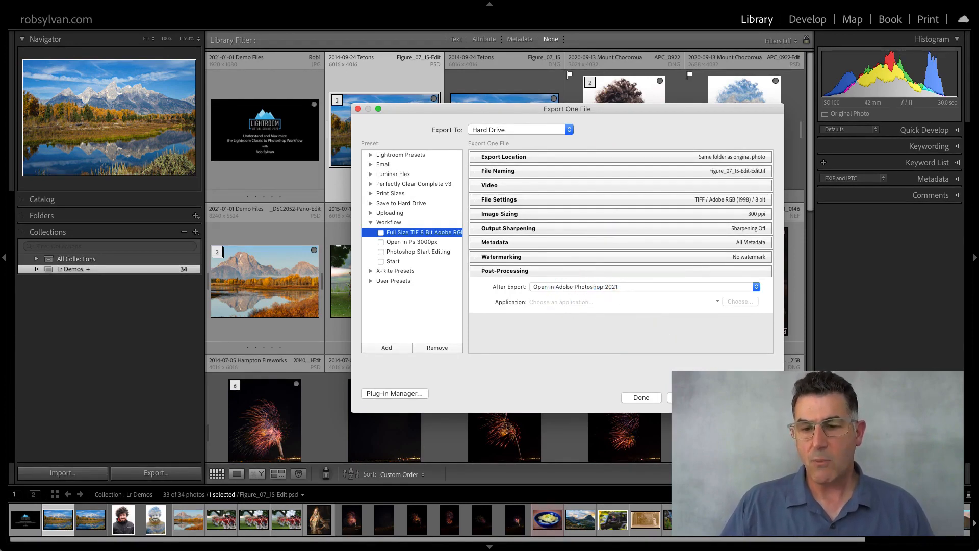
# Step: Export the selected photo into Photoshop, inspect Figure_07_15-Edit-Edit.tif at 100%, and close it after viewing it whole
pyautogui.click(747, 397)
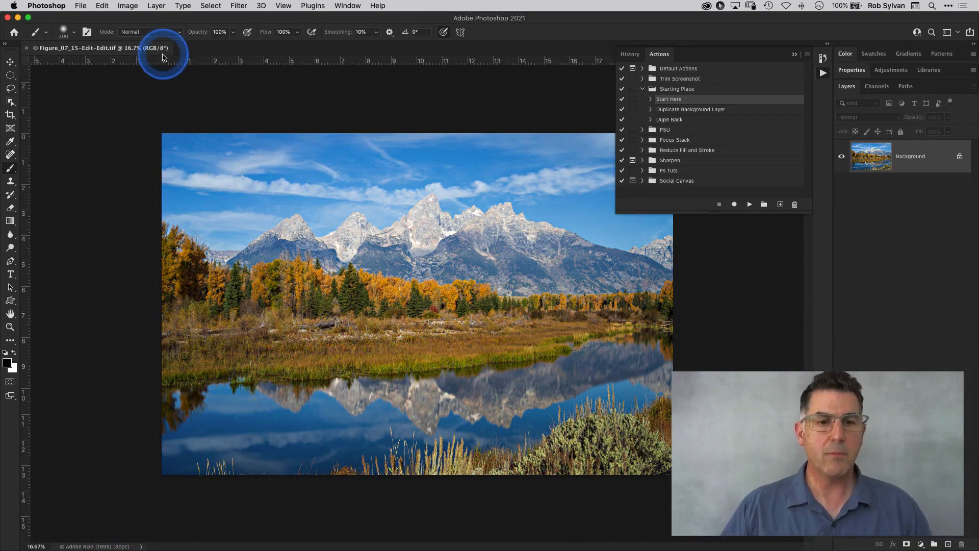
pyautogui.doubleClick(9, 328)
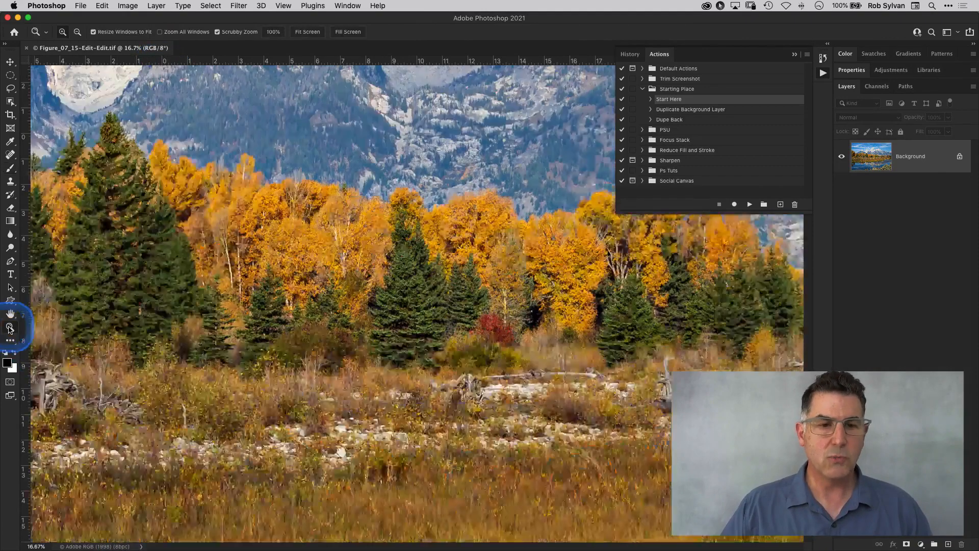
pyautogui.scroll(2, 204, 290)
pyautogui.scroll(5, 232, 286)
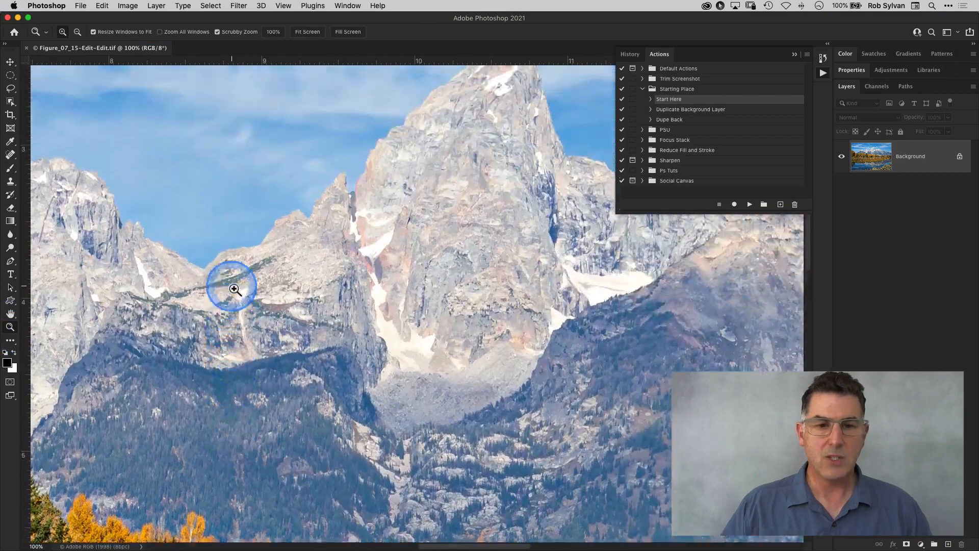
pyautogui.doubleClick(11, 313)
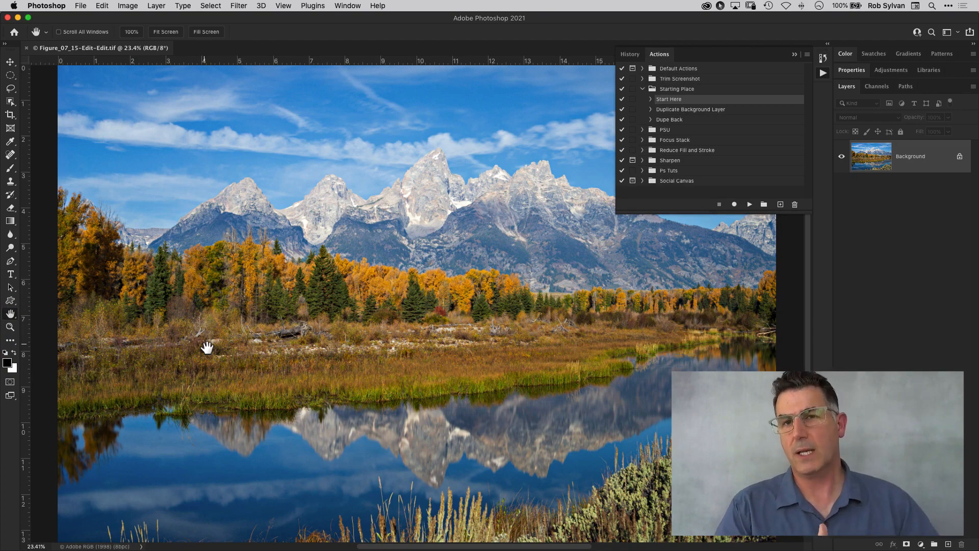
pyautogui.press('super+w')
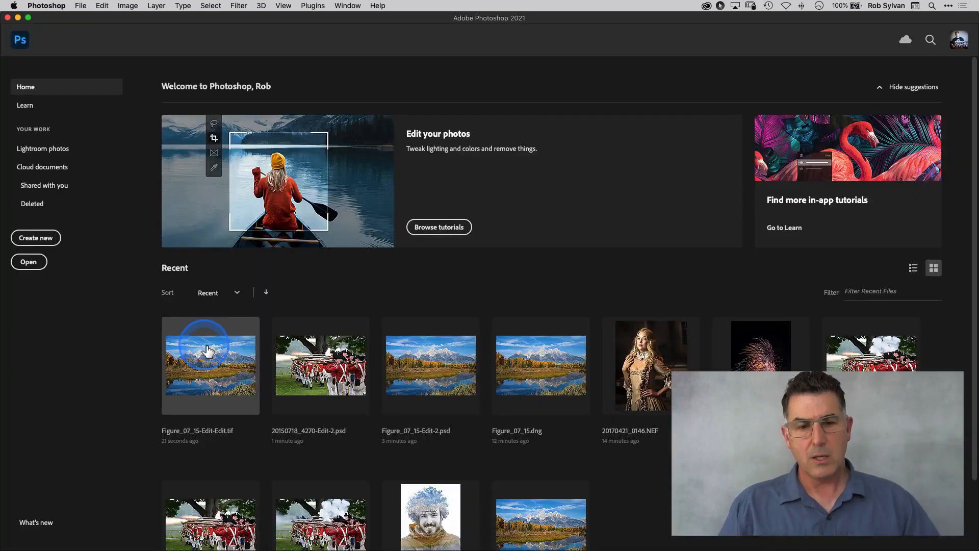
# Step: Return to Lightroom Classic and open the 20160924_2311 Glacier photo as a smart object in Photoshop
pyautogui.hotkey('ctrl', 'Right')
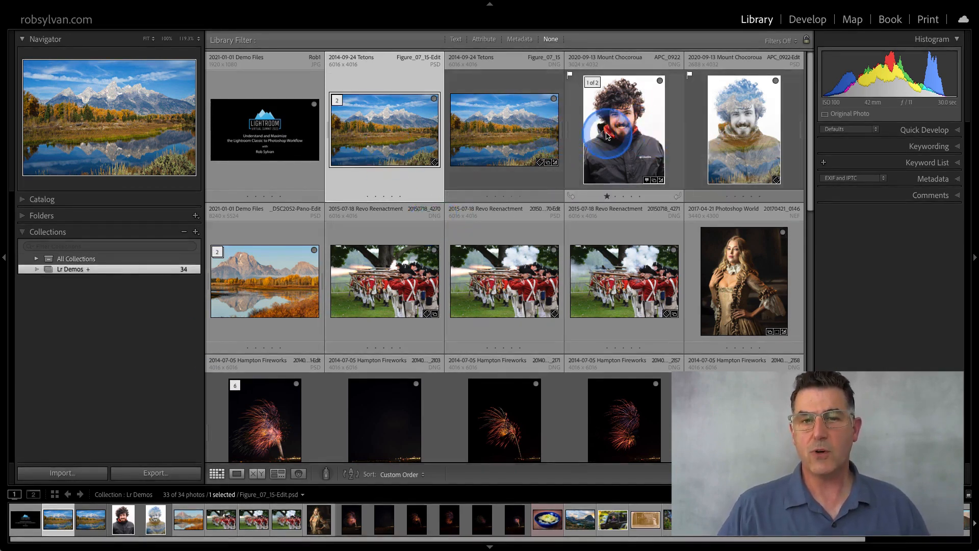
pyautogui.moveTo(604, 136)
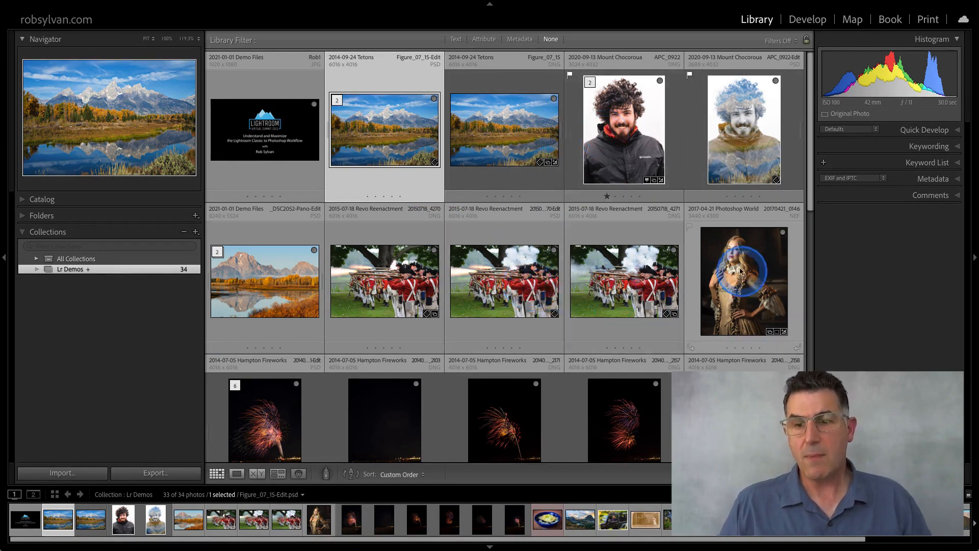
pyautogui.moveTo(738, 277)
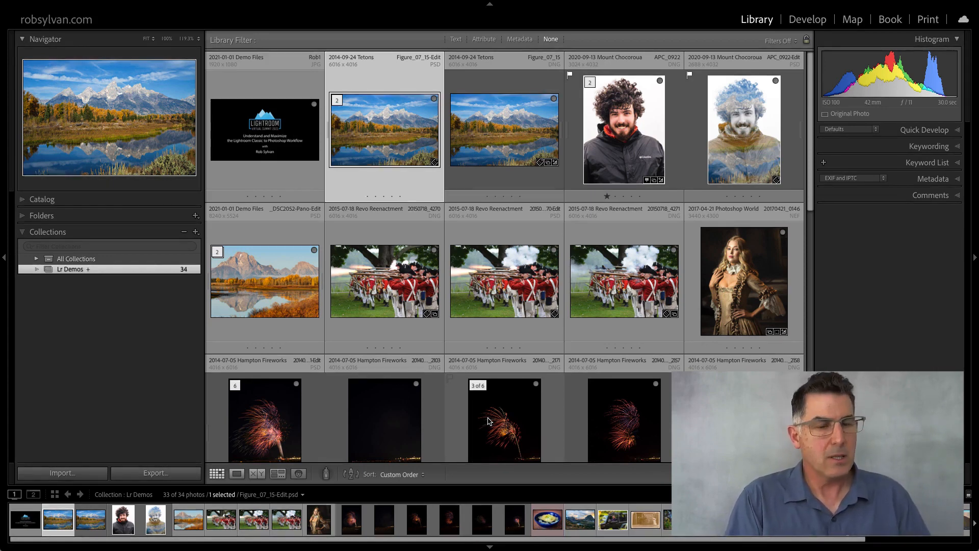
pyautogui.scroll(-3, 525, 281)
pyautogui.scroll(-1, 525, 280)
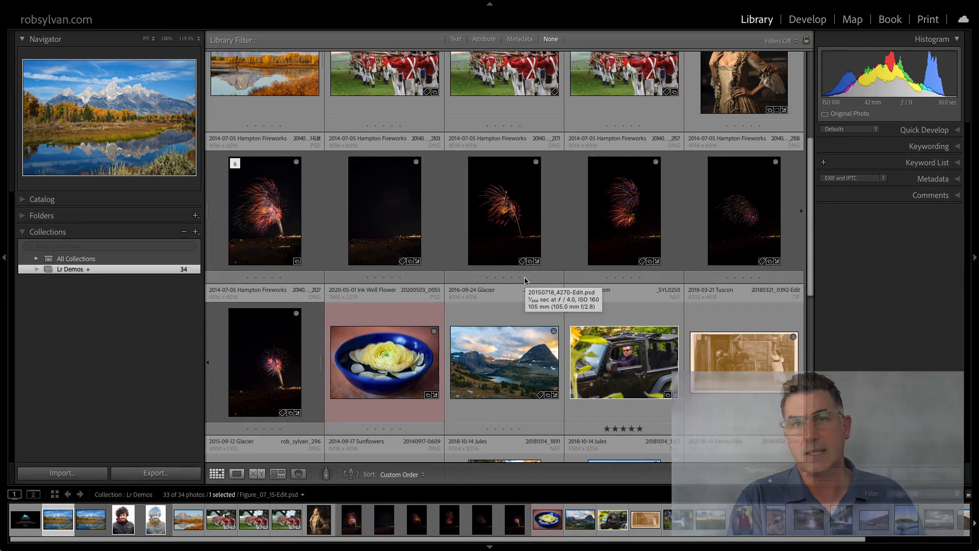
pyautogui.click(520, 356)
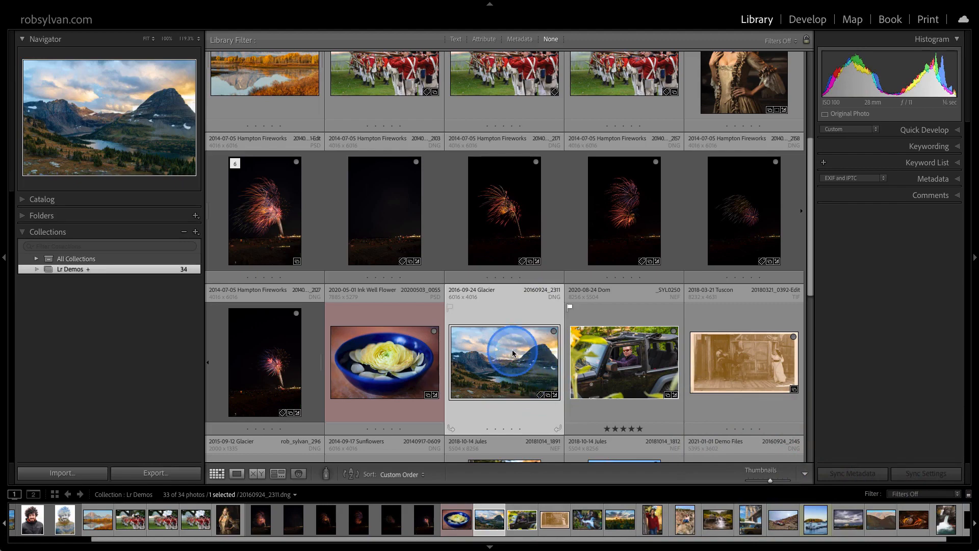
pyautogui.rightClick(513, 353)
pyautogui.moveTo(525, 301)
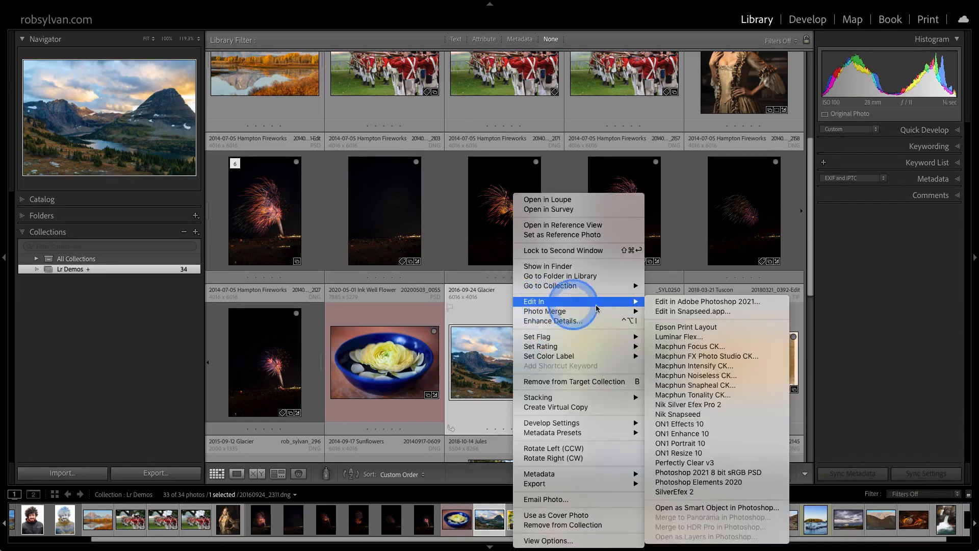
pyautogui.click(693, 508)
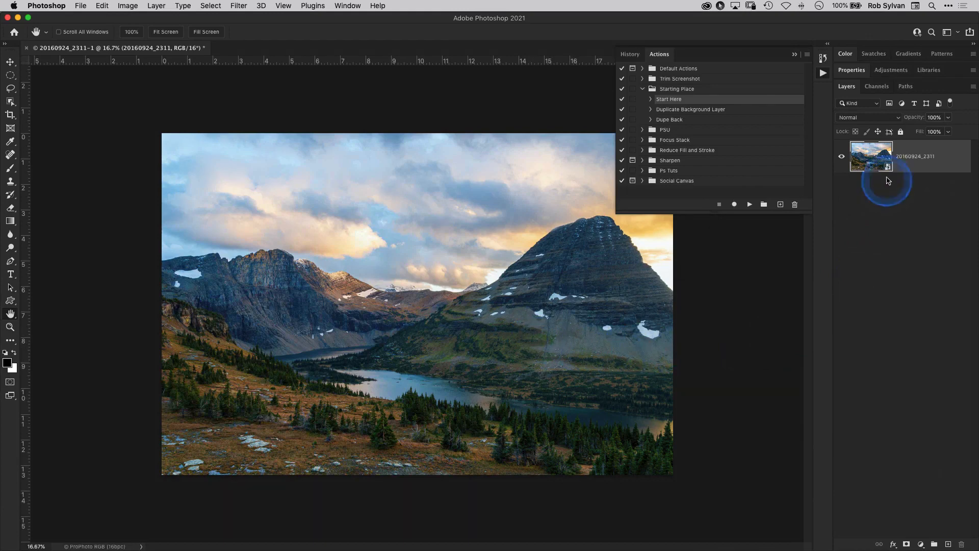
# Step: Open the 20160924_2311 smart object in Camera Raw and look through its edit sections, presets and snapshots
pyautogui.moveTo(892, 175); pyautogui.dragTo(889, 173)
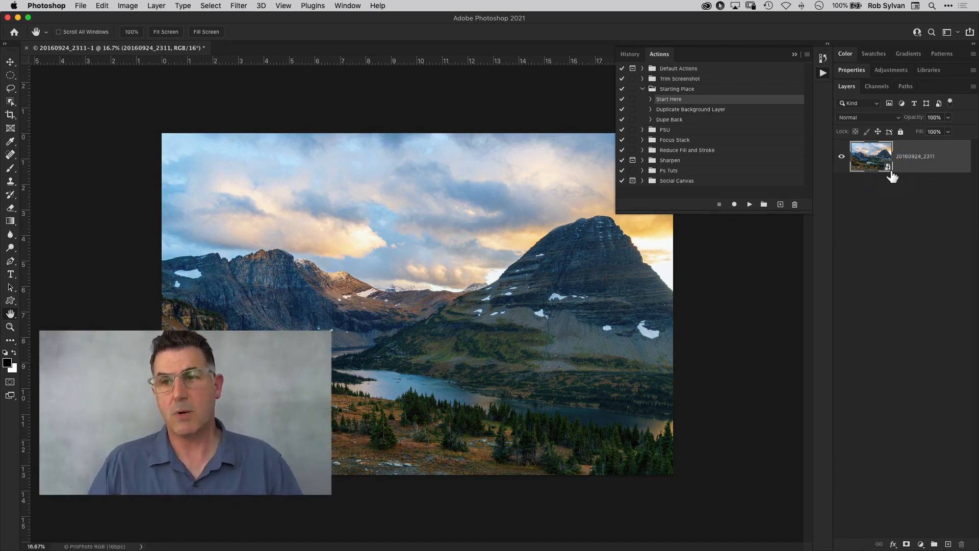
pyautogui.doubleClick(891, 175)
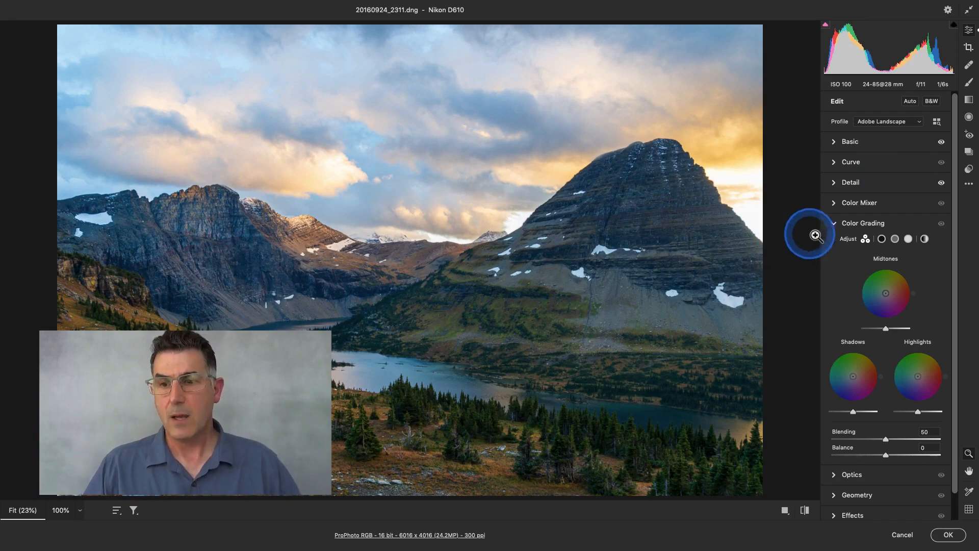
pyautogui.click(833, 222)
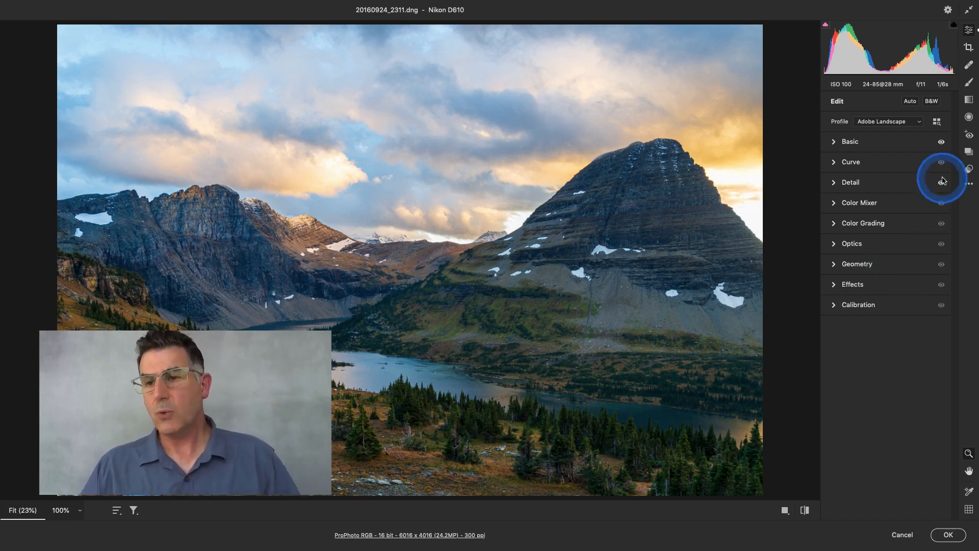
pyautogui.click(969, 171)
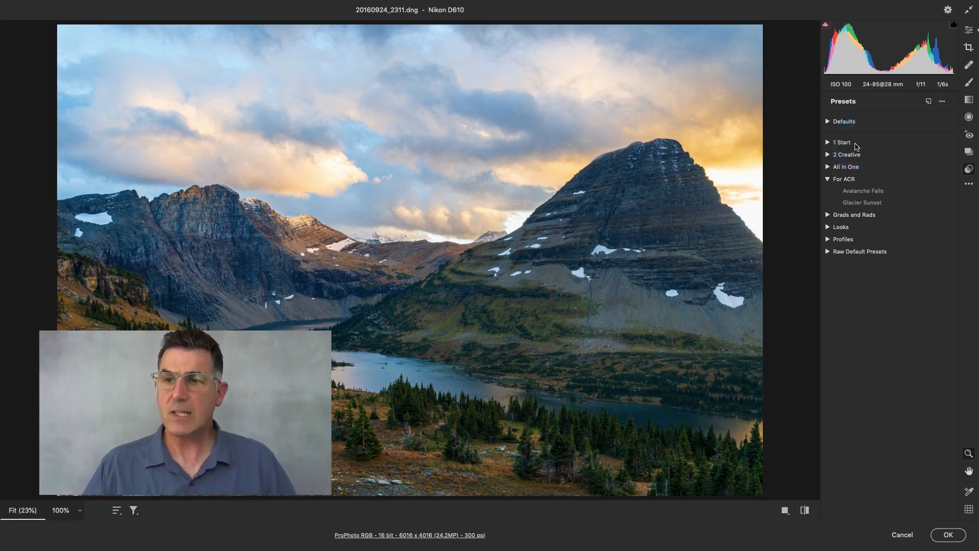
pyautogui.click(968, 151)
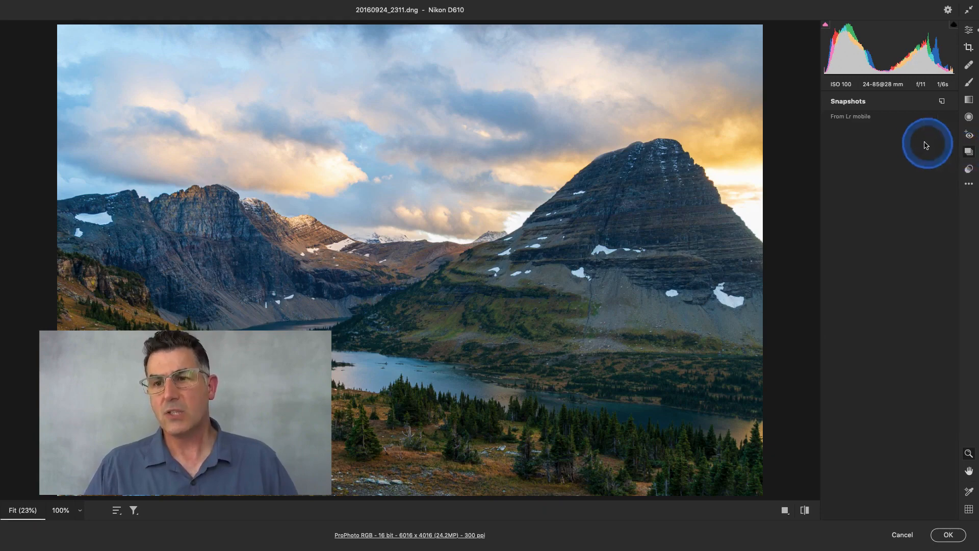
# Step: Preview the From Lr mobile snapshot, restore the original edit, and return from Camera Raw to the Photoshop document
pyautogui.click(856, 118)
pyautogui.click(858, 122)
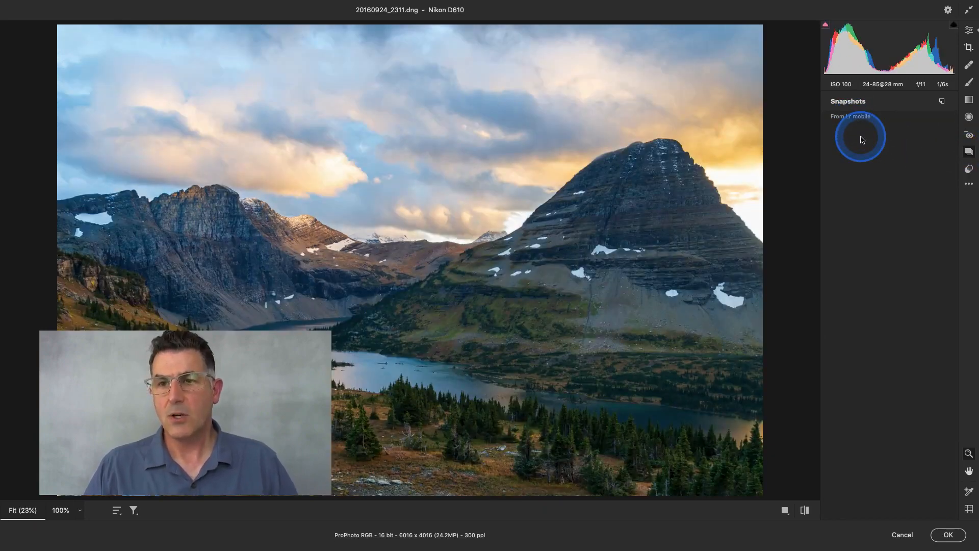
pyautogui.click(857, 122)
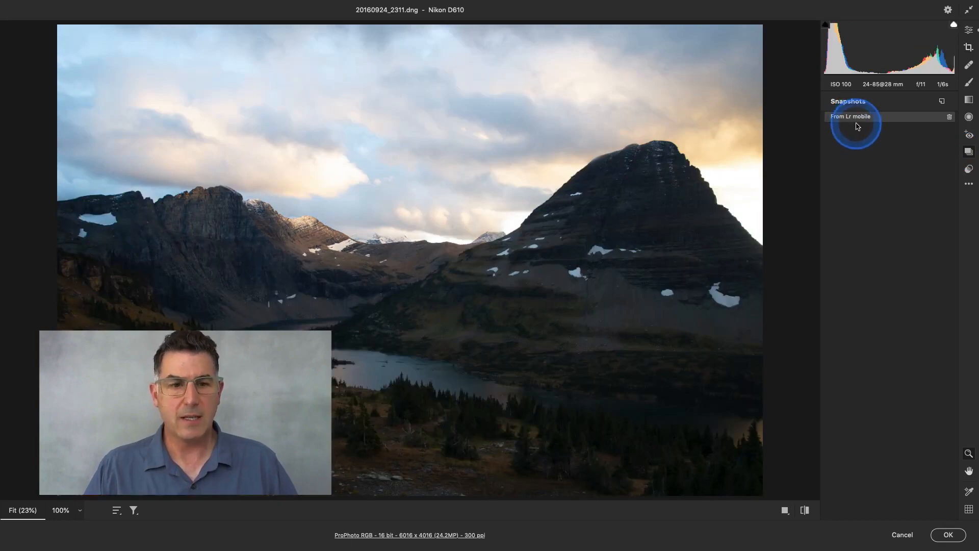
pyautogui.click(857, 125)
pyautogui.click(857, 119)
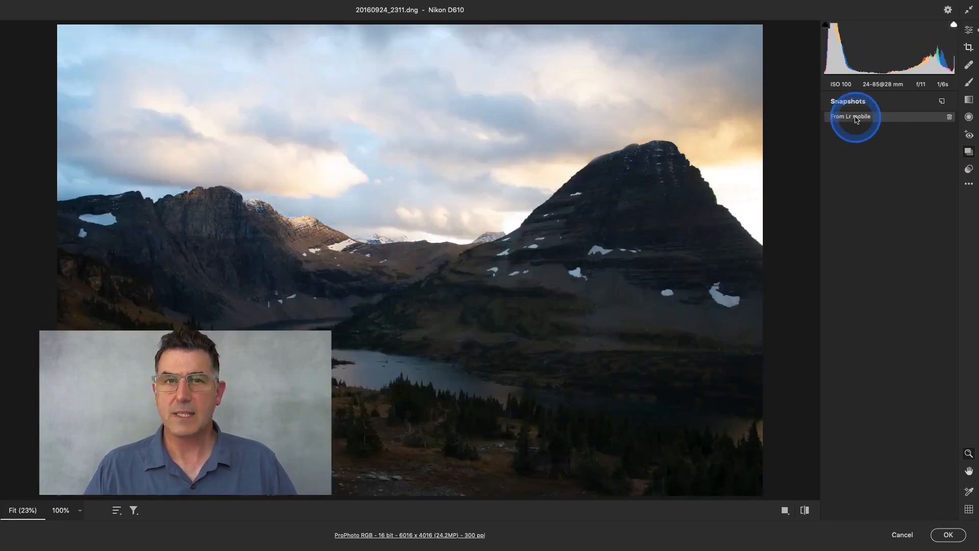
pyautogui.click(858, 127)
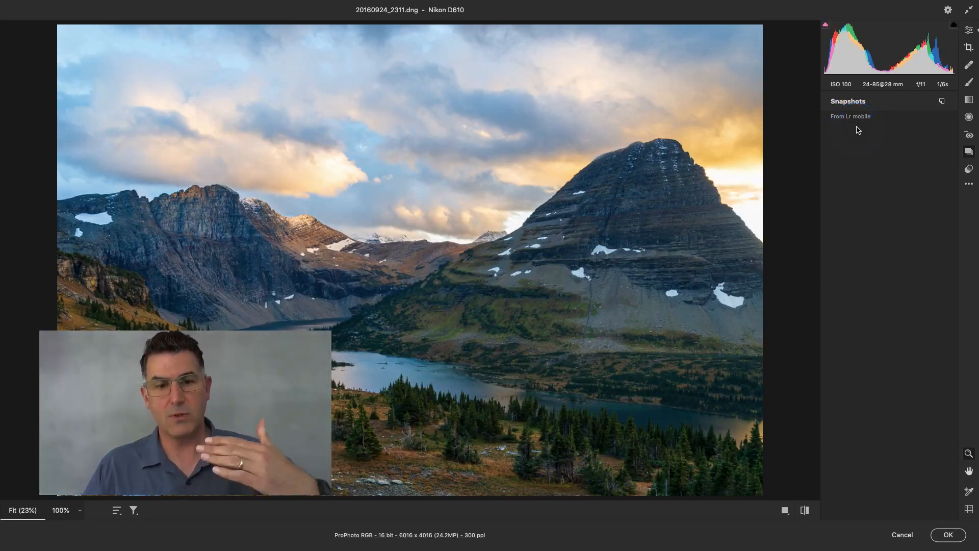
pyautogui.click(857, 130)
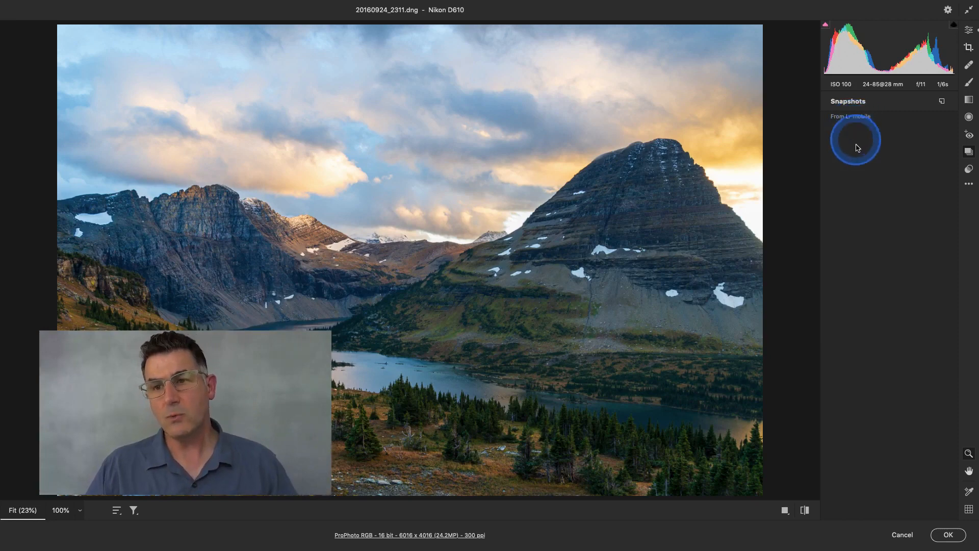
pyautogui.click(857, 156)
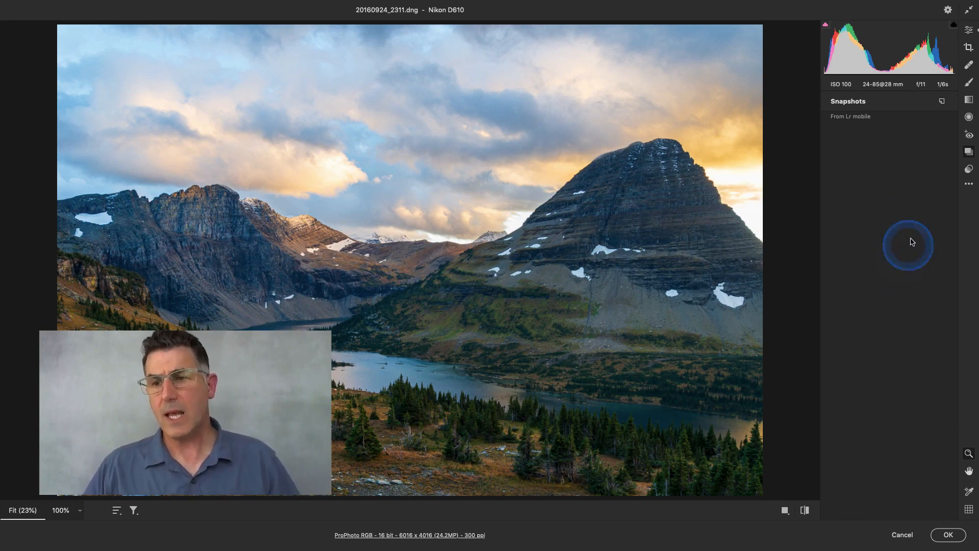
pyautogui.click(948, 534)
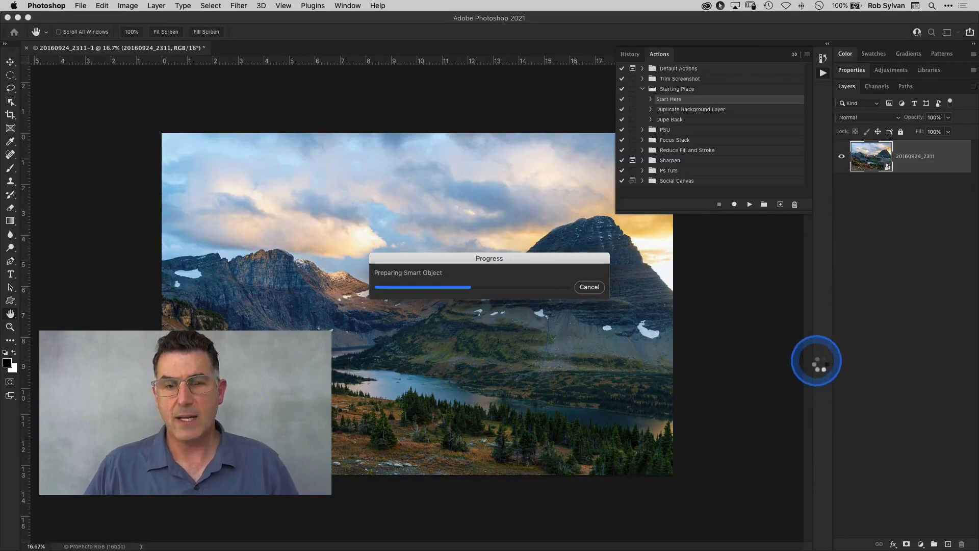
# Step: Collapse the Actions panel and apply a Camera Raw Filter with the Avalanche Falls preset to the smart object layer
pyautogui.click(794, 54)
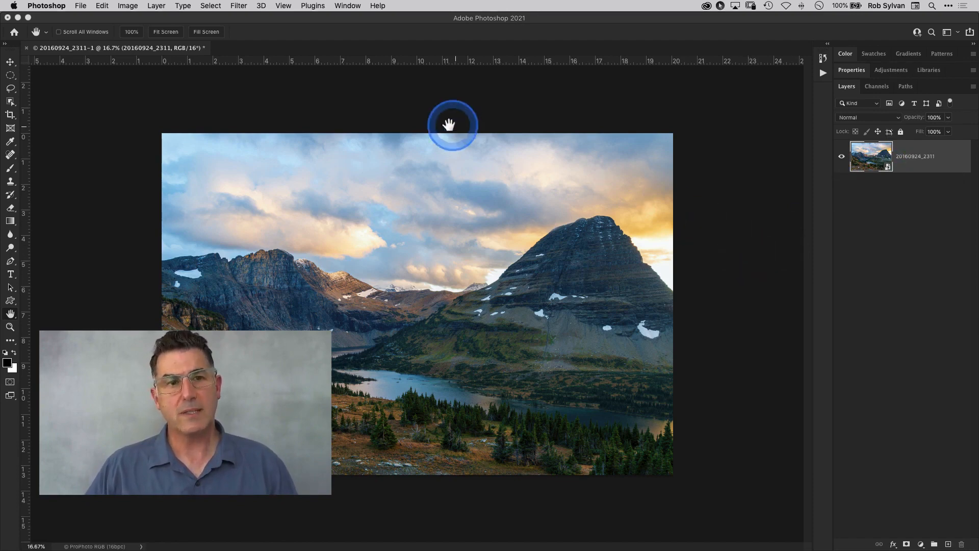
pyautogui.click(237, 6)
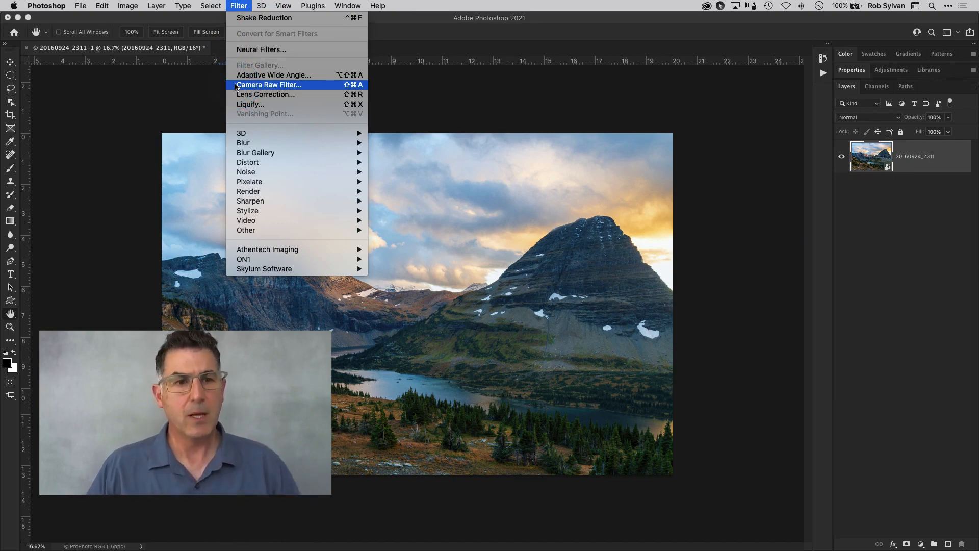
pyautogui.click(265, 84)
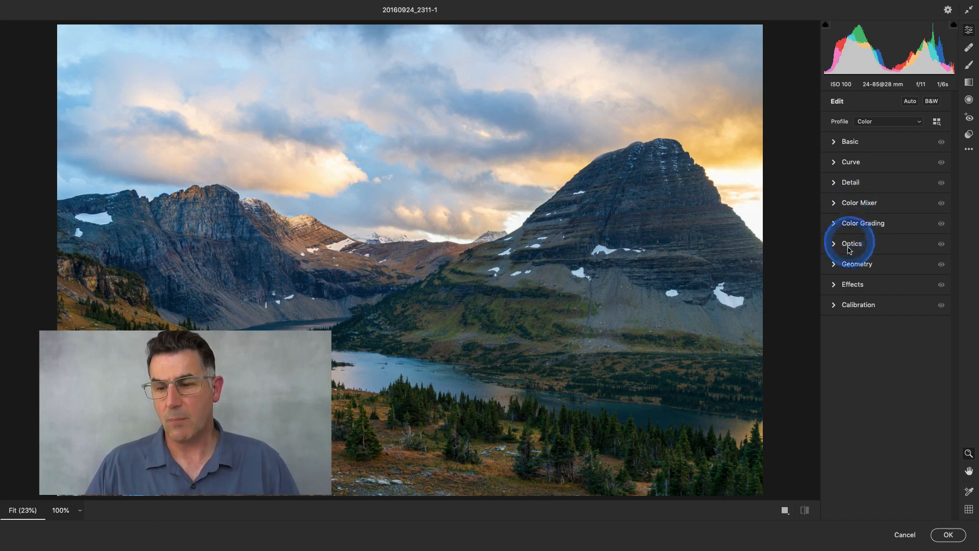
pyautogui.click(834, 224)
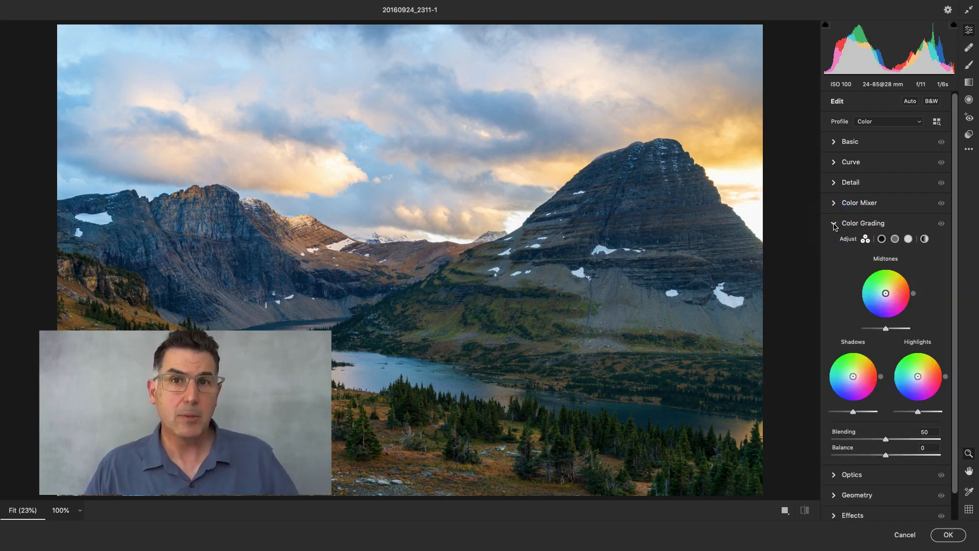
pyautogui.click(969, 134)
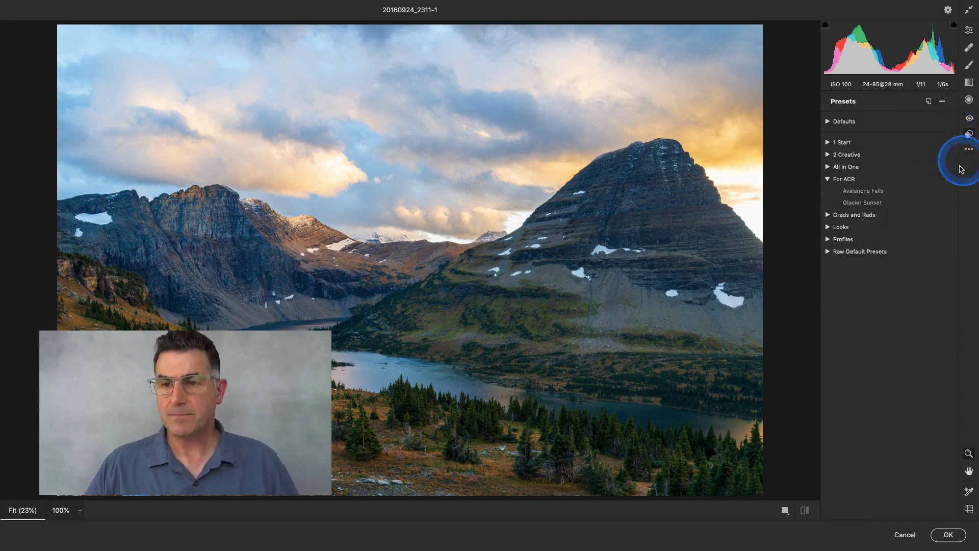
pyautogui.click(883, 192)
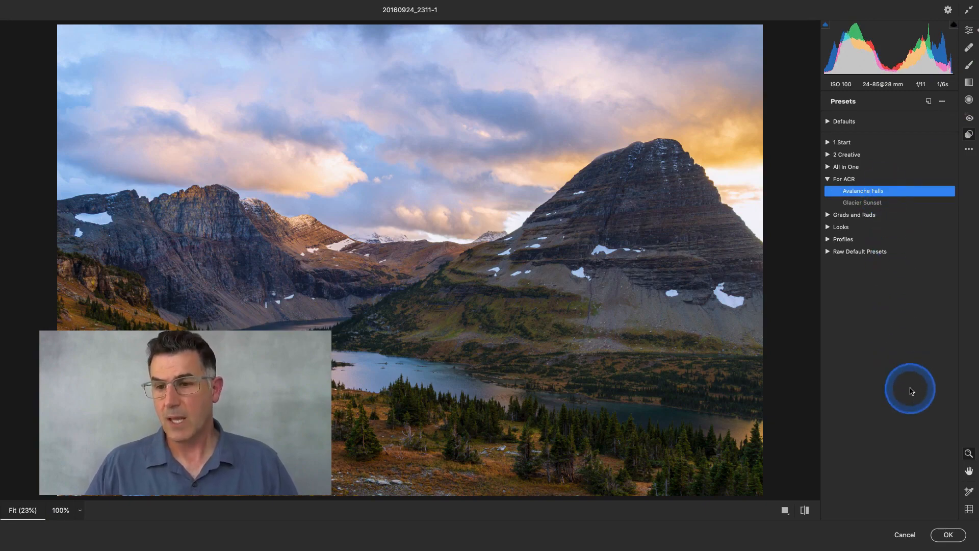
pyautogui.click(946, 534)
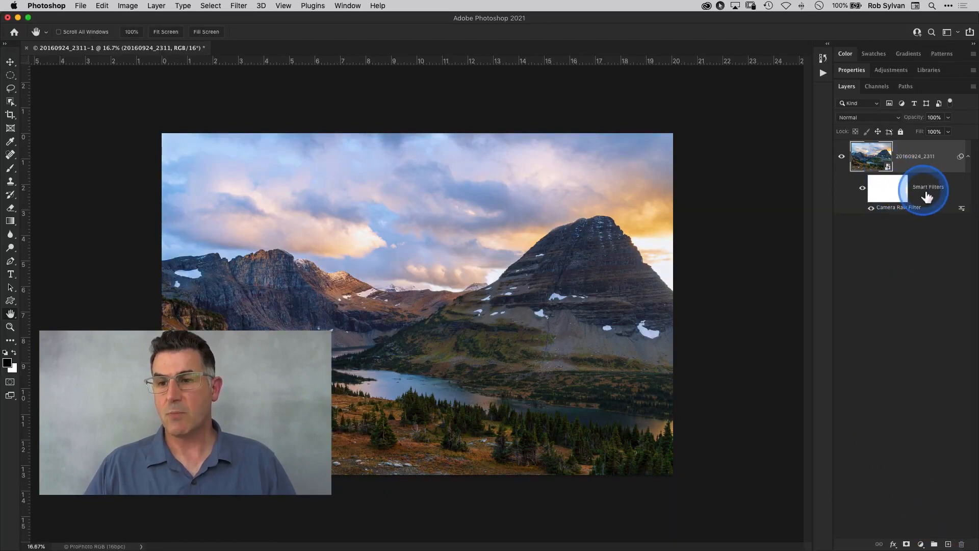
# Step: Toggle the Camera Raw smart filter's visibility to compare its effect, and reduce its opacity in the filter's blending options
pyautogui.click(872, 207)
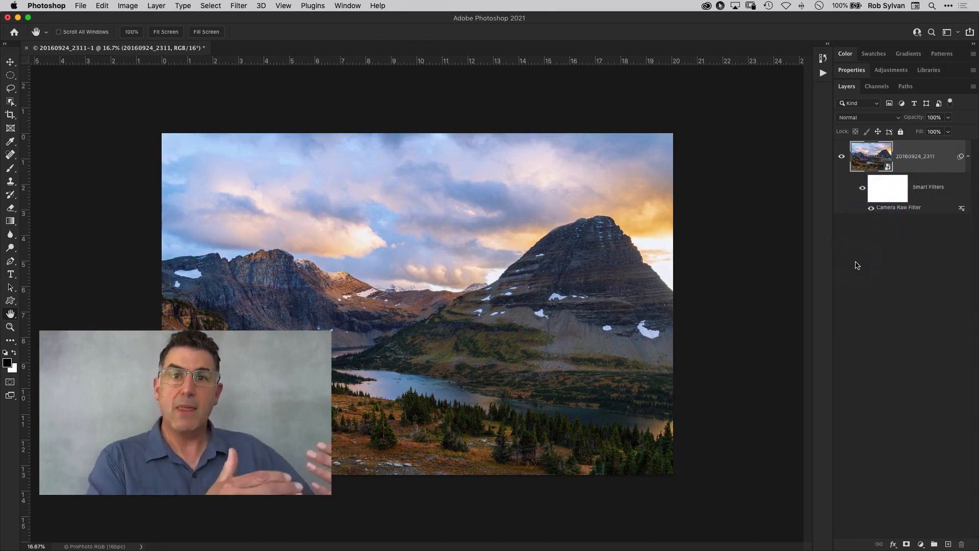
pyautogui.click(890, 210)
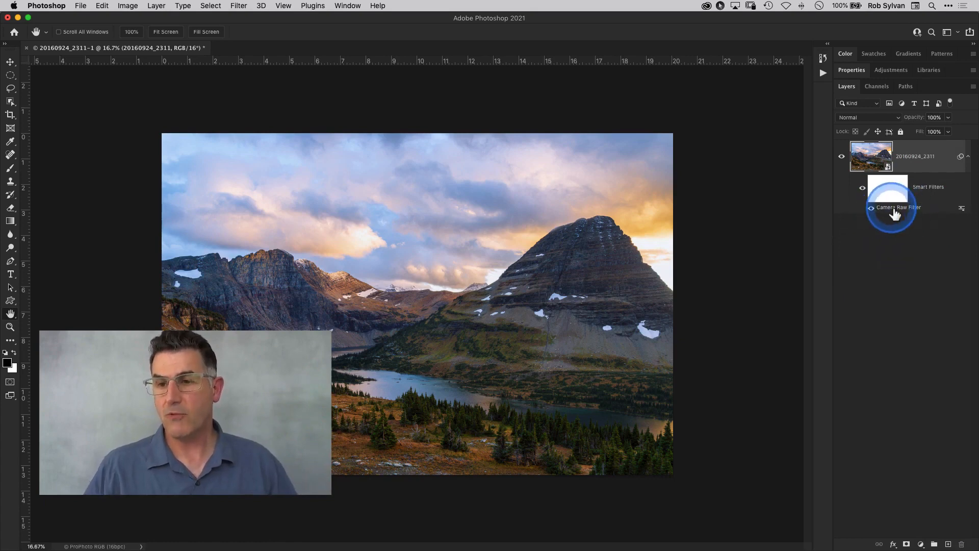
pyautogui.doubleClick(962, 209)
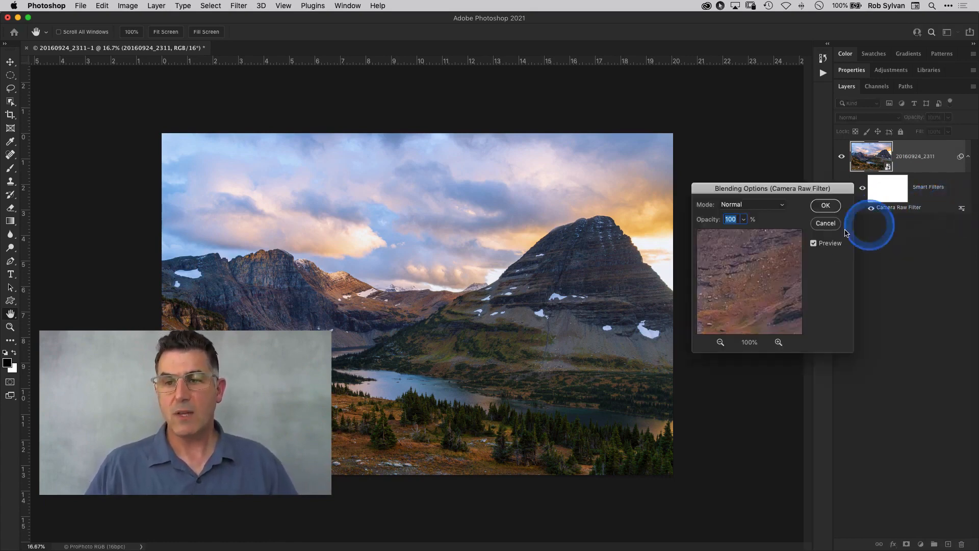
pyautogui.click(743, 219)
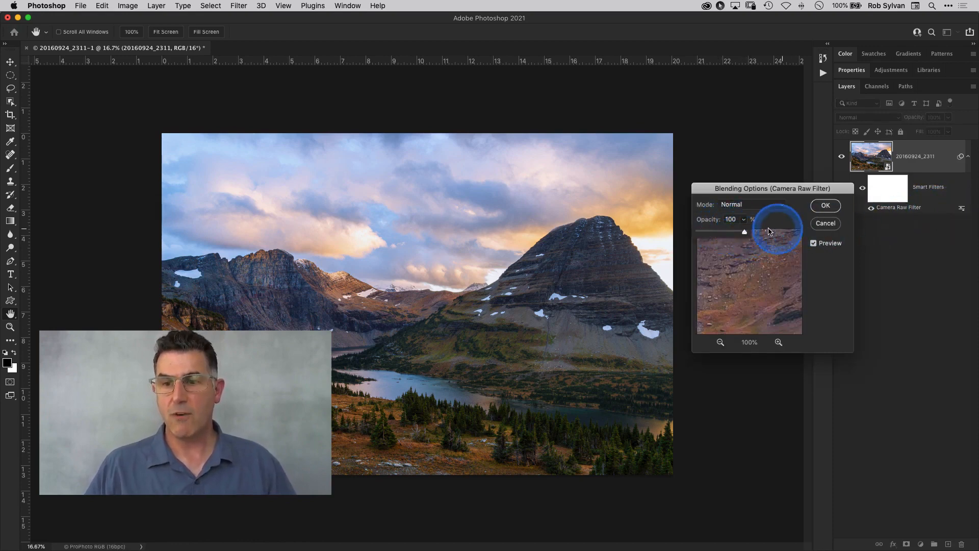
pyautogui.moveTo(746, 236); pyautogui.dragTo(721, 235)
pyautogui.click(826, 207)
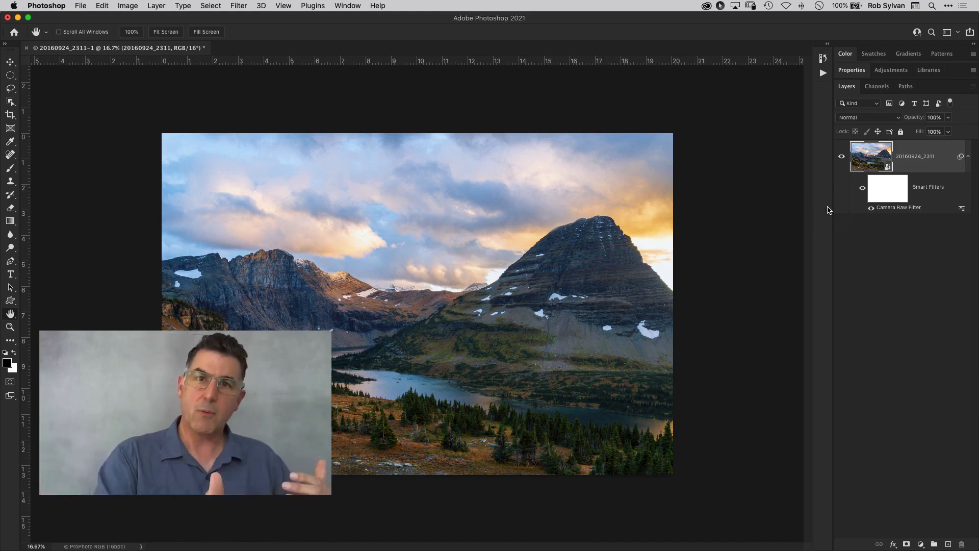
# Step: Reopen the smart object in Camera Raw, apply the Sylvanworks profile Cool High - Wrm Shadow, and check it with the smart filter in the document
pyautogui.doubleClick(892, 173)
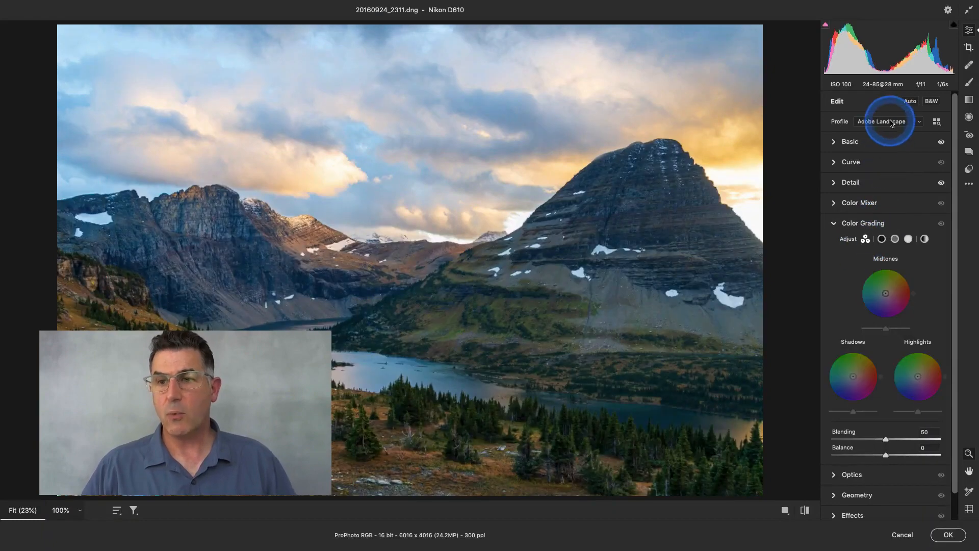
pyautogui.click(937, 121)
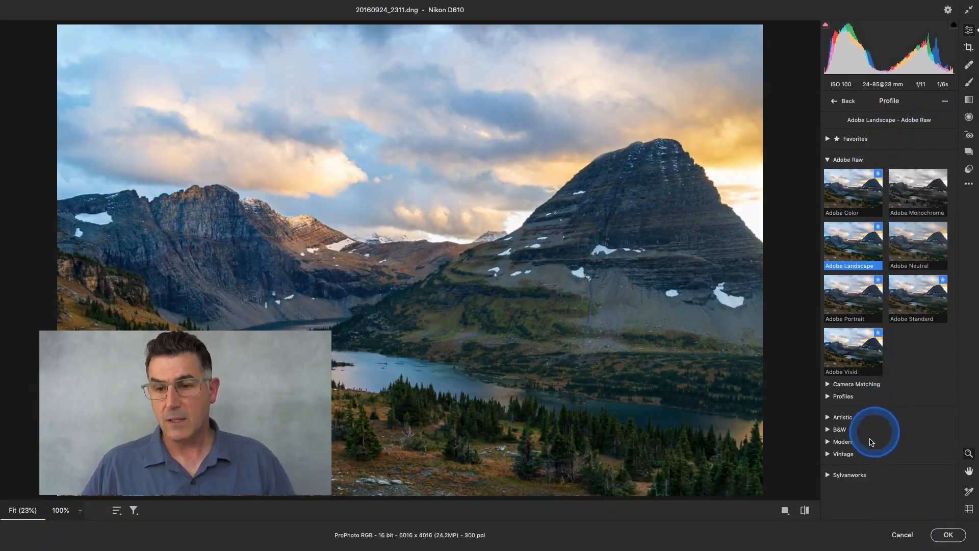
pyautogui.click(831, 474)
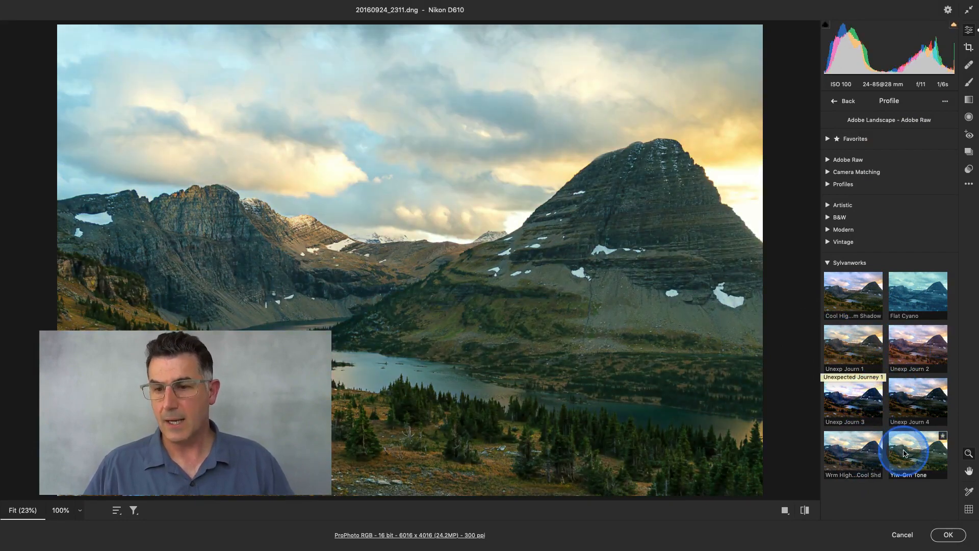
pyautogui.click(844, 294)
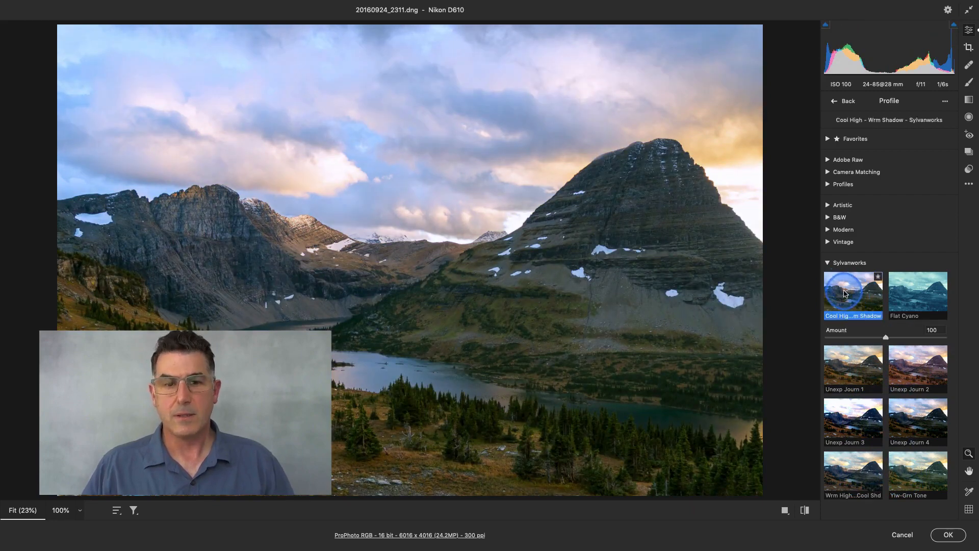
pyautogui.click(827, 262)
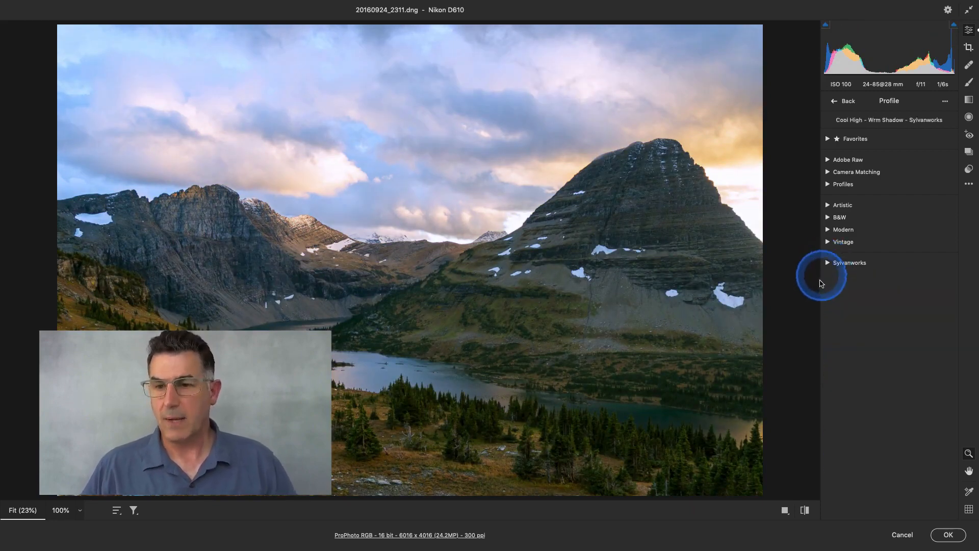
pyautogui.click(947, 534)
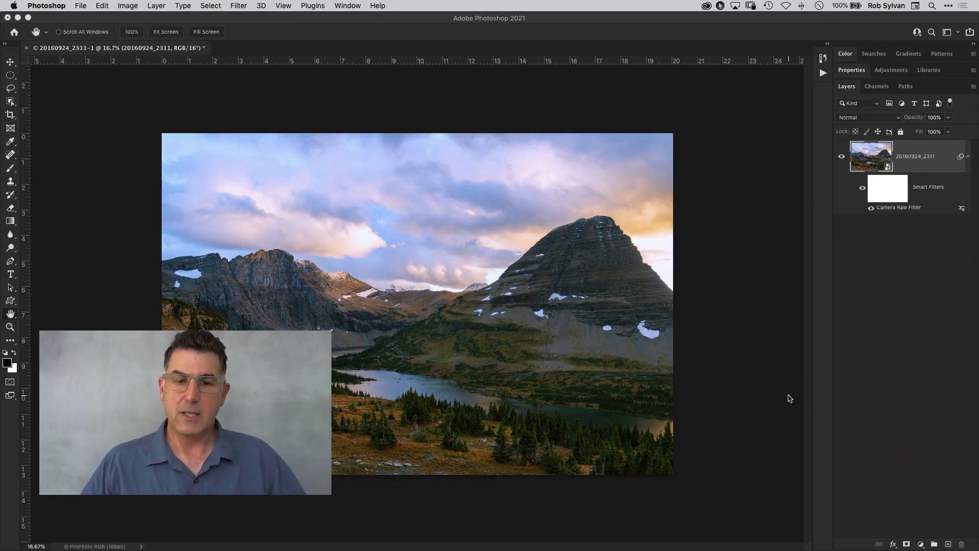
pyautogui.click(872, 209)
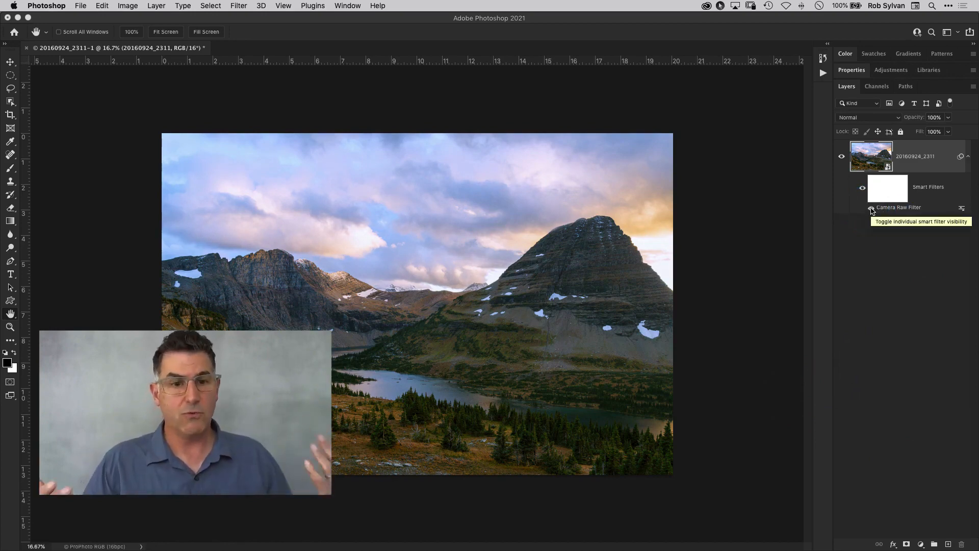
pyautogui.moveTo(871, 210); pyautogui.dragTo(893, 215)
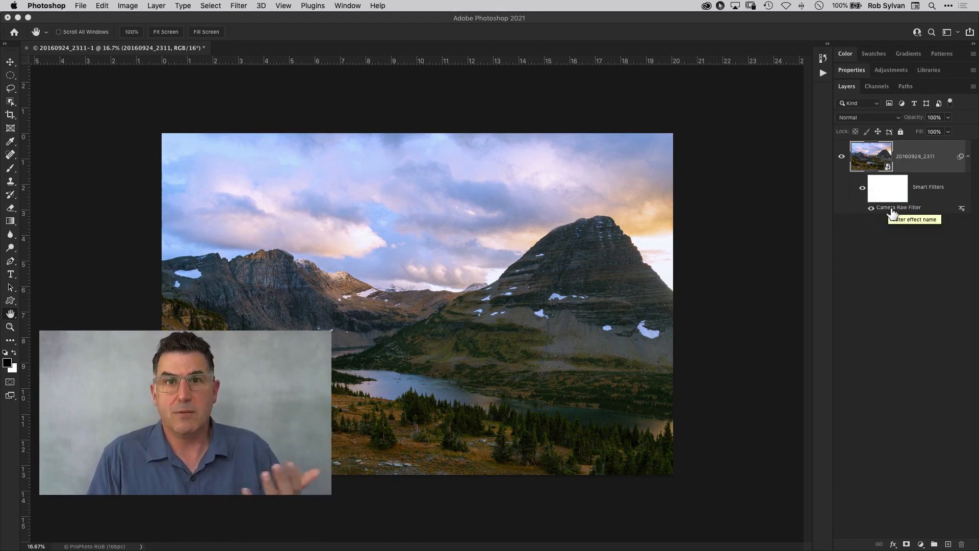